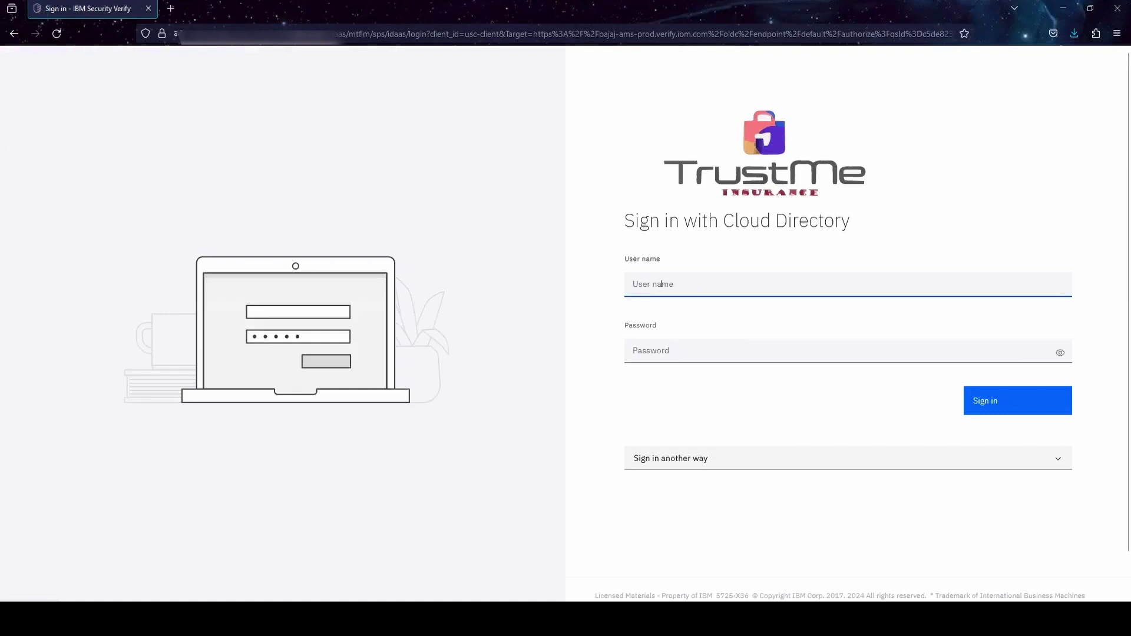
- Sign in on the Cloud Directory page with the administrator's user name and password
key(Tab)
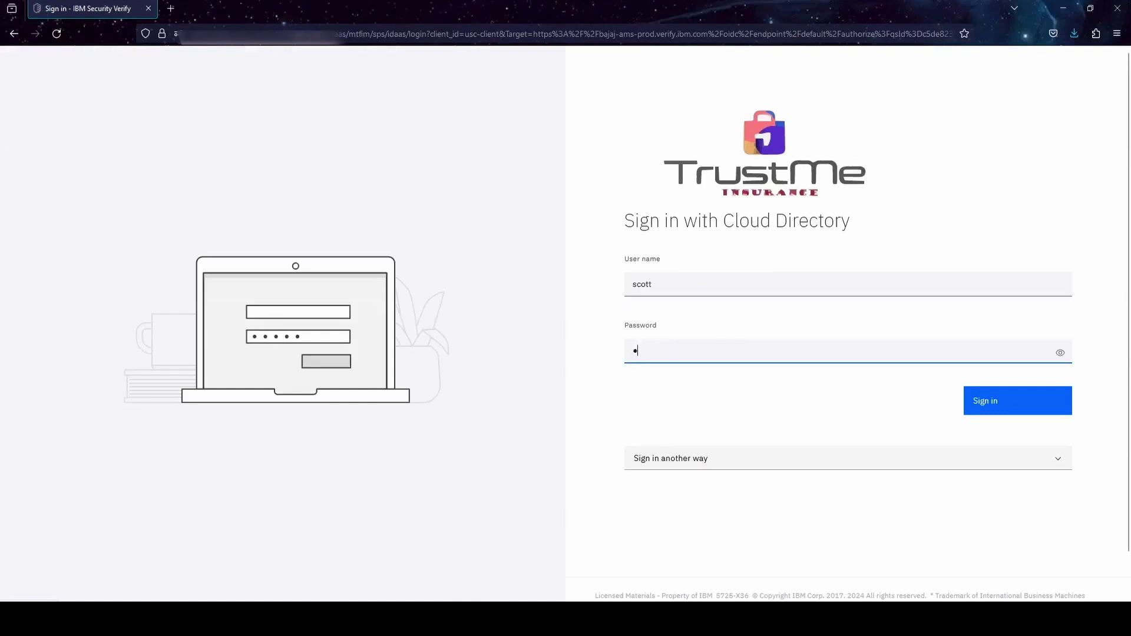
key(Return)
- Open Applications > Applications, cancel Add application, and scroll through all 44 applications
click(1113, 59)
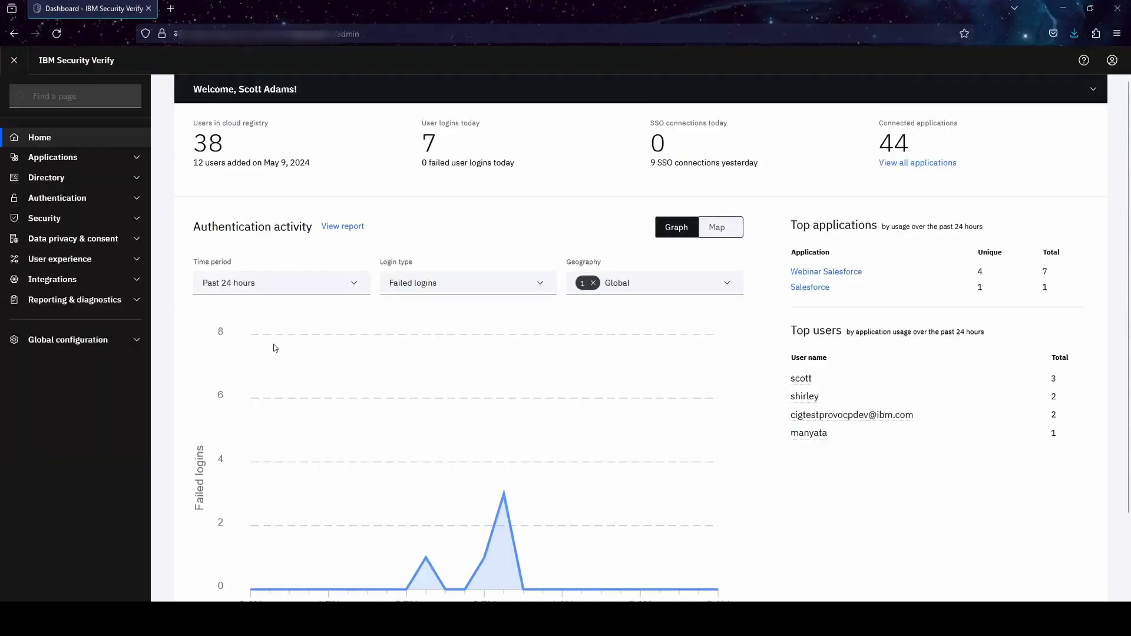
click(93, 158)
click(98, 178)
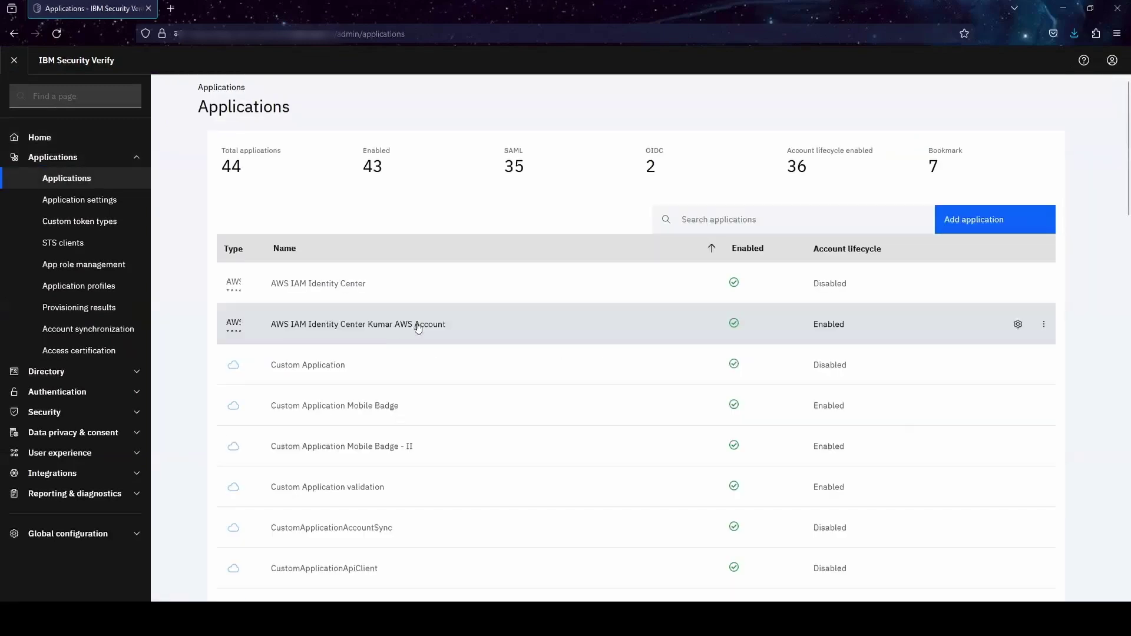
click(973, 220)
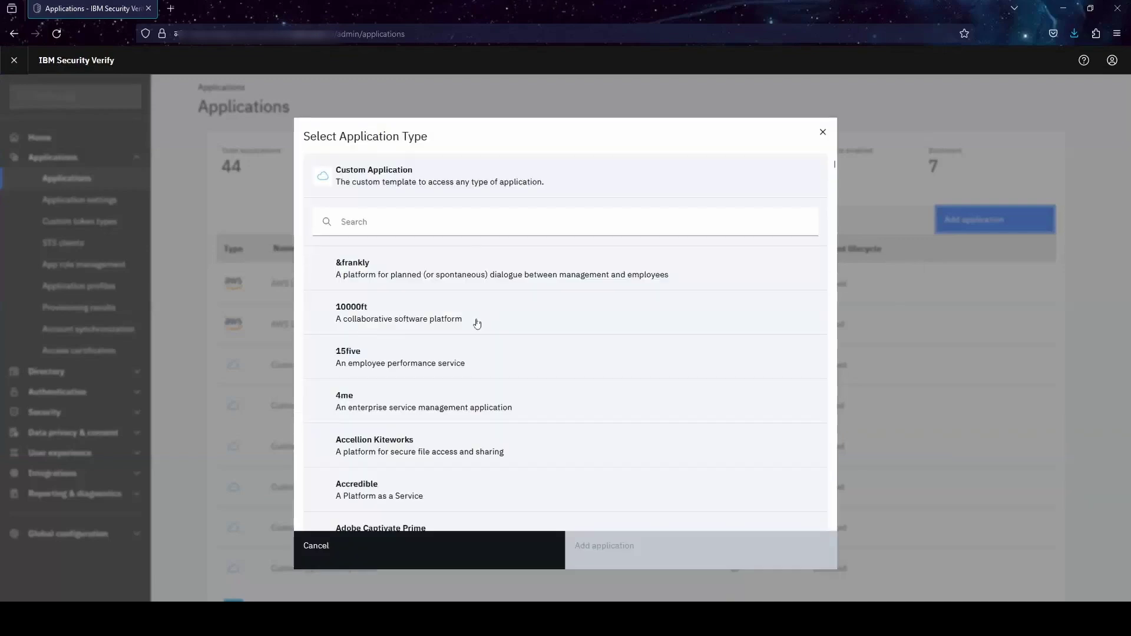
click(459, 554)
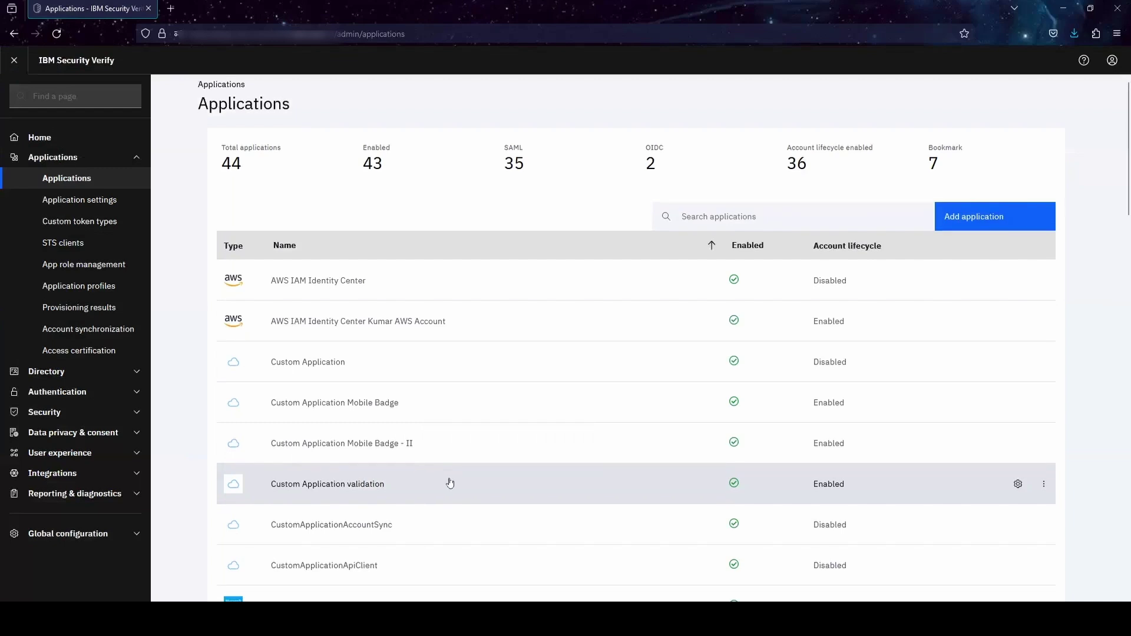
scroll(449, 486, down, 20)
scroll(452, 481, down, 3)
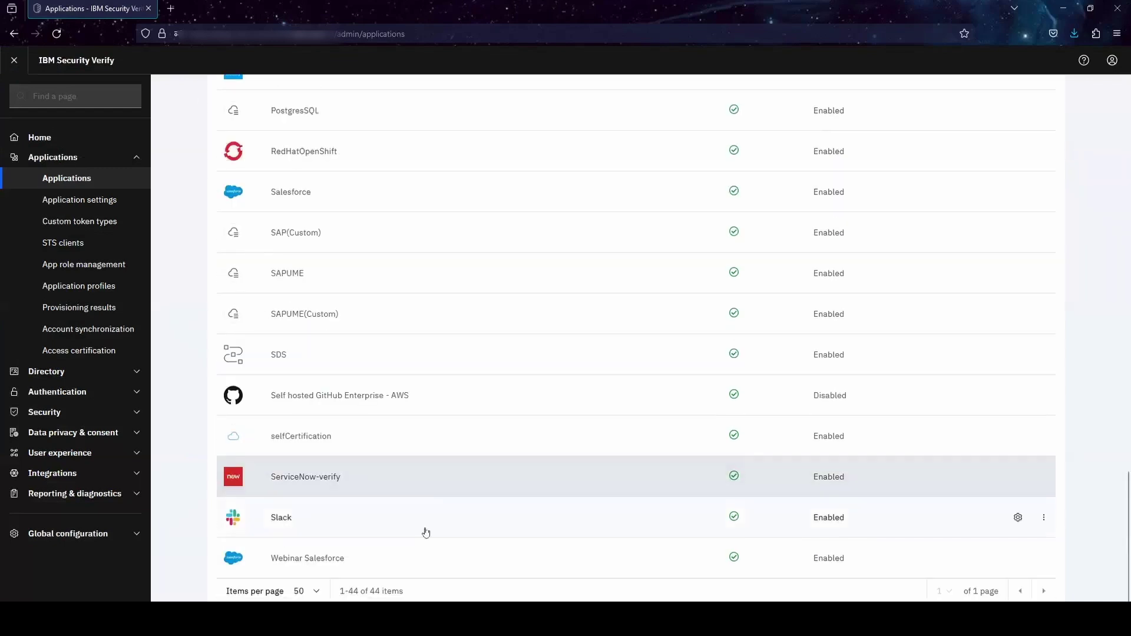
- Open Webinar Salesforce's settings and view its Sign-on, then Account lifecycle provisioning policies
click(1017, 559)
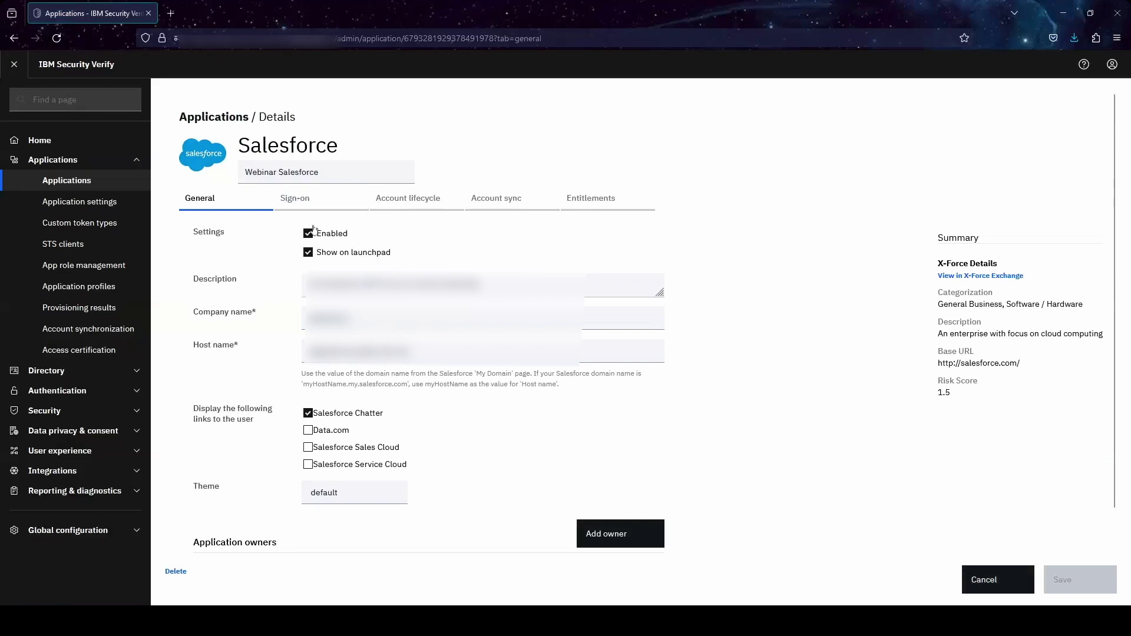
click(301, 208)
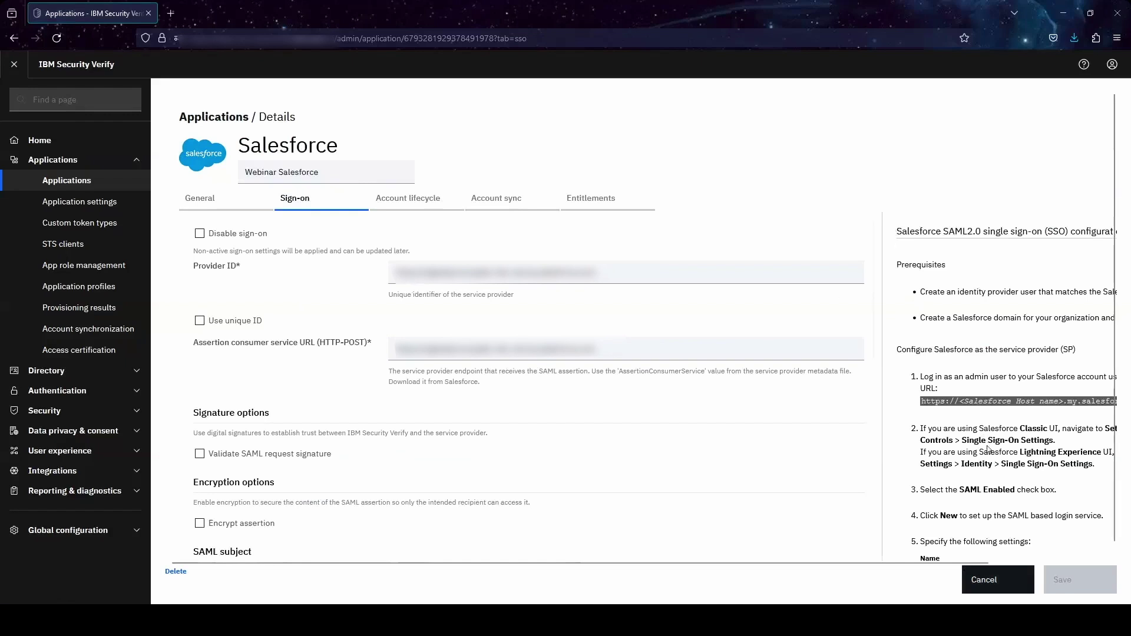
click(429, 207)
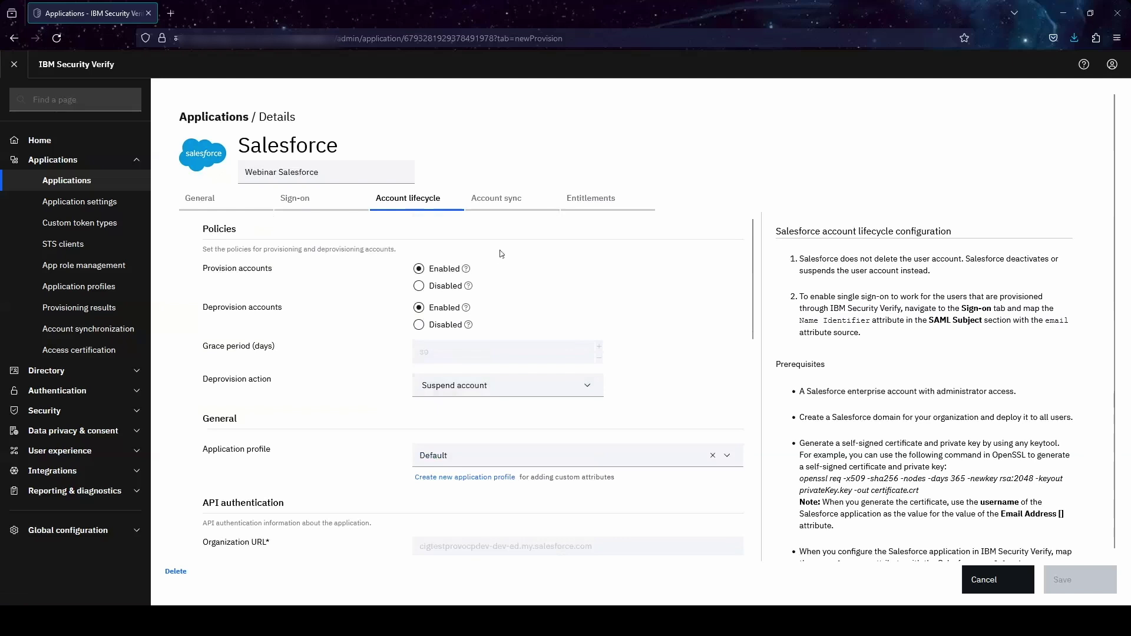
- Scroll through the Salesforce connection and attribute mapping, then view the Account sync remediation policies
scroll(541, 352, down, 1)
scroll(541, 352, down, 5)
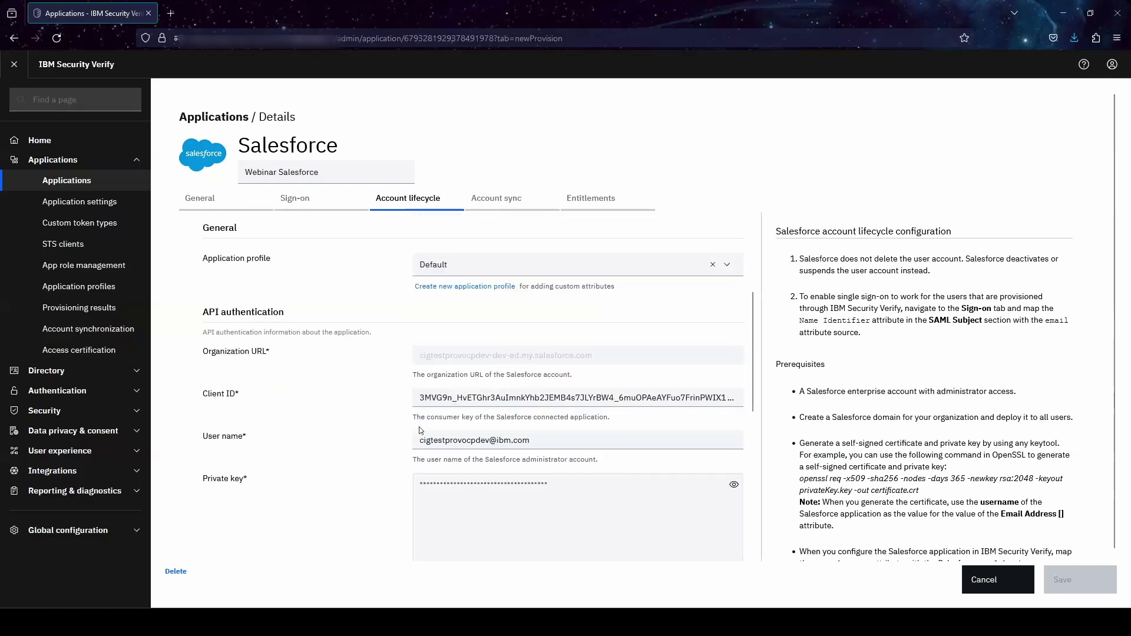
scroll(420, 432, down, 10)
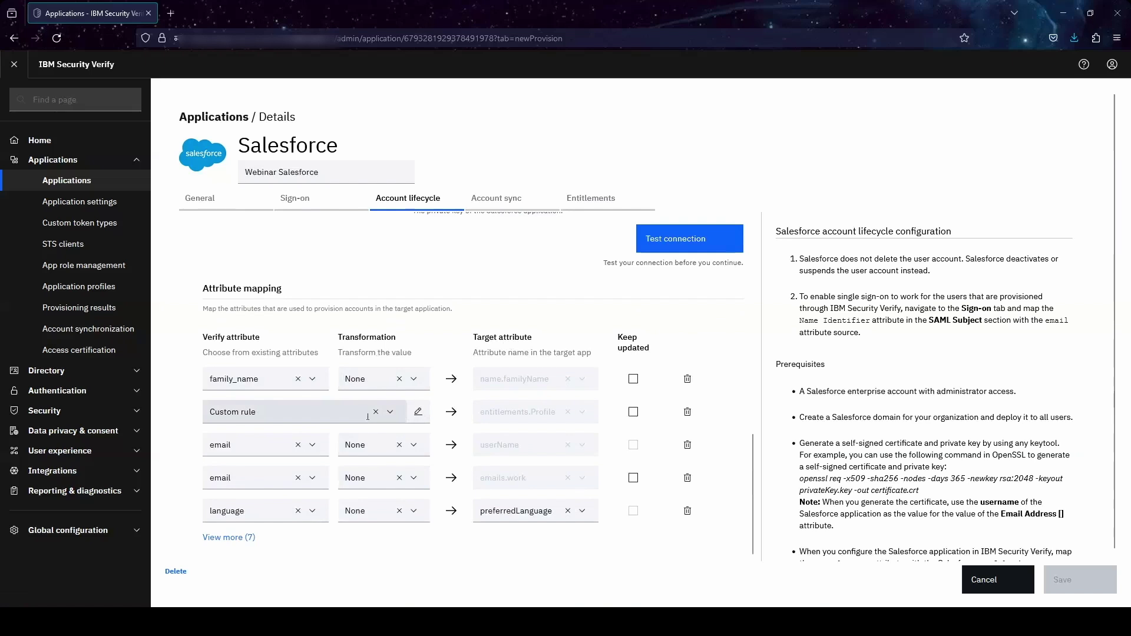
click(499, 207)
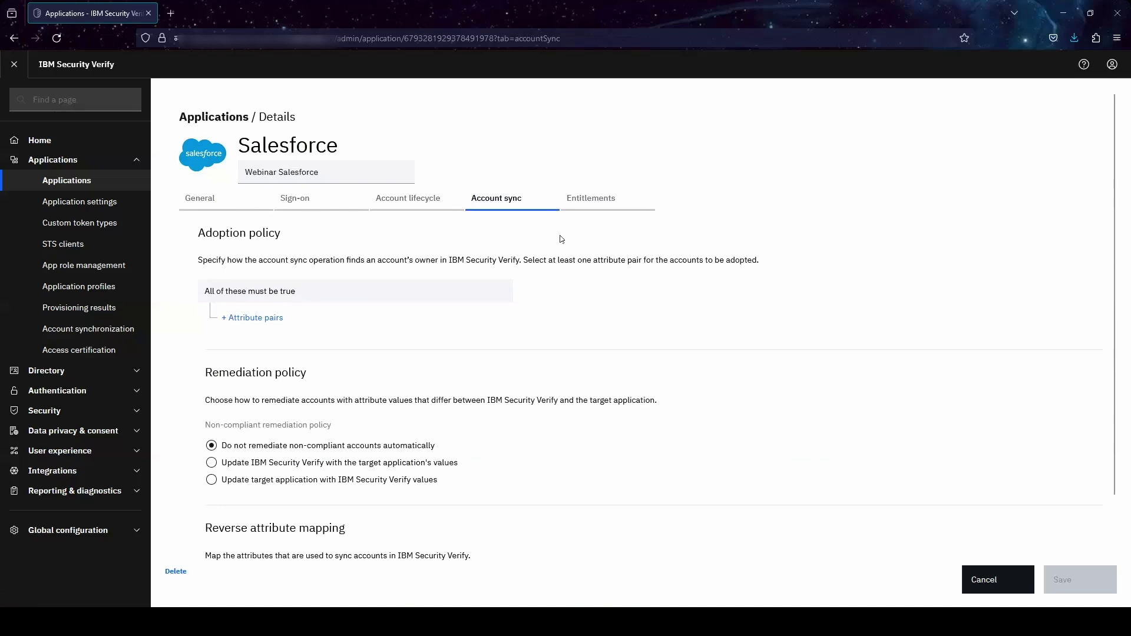
- Check Webinar Salesforce's Entitlements access type, then go back to the Applications overview
click(591, 206)
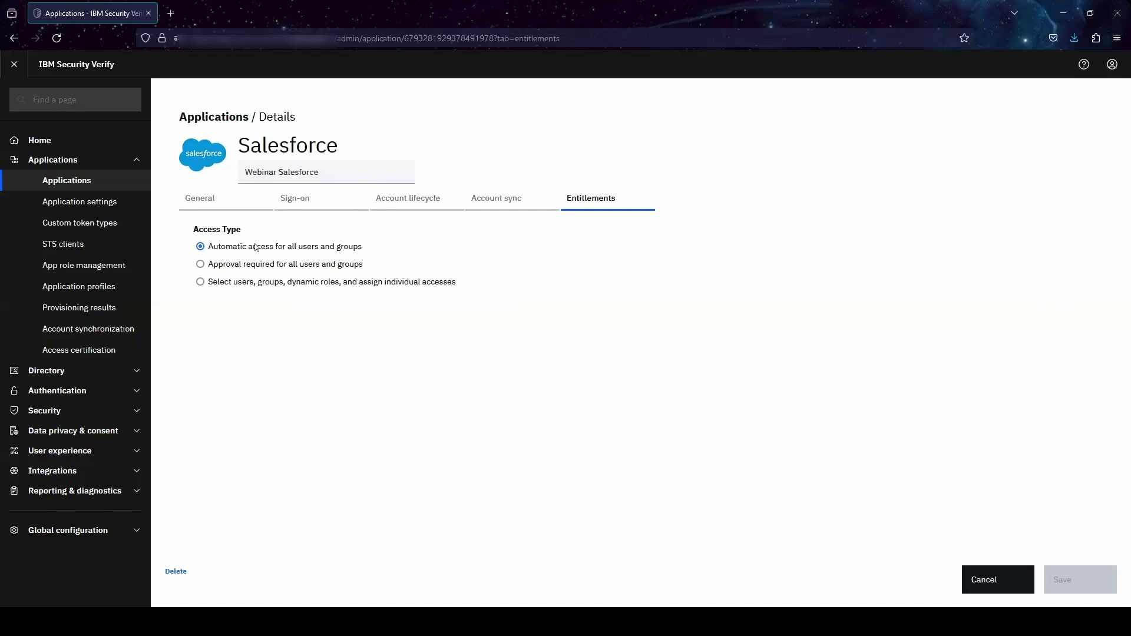
click(109, 183)
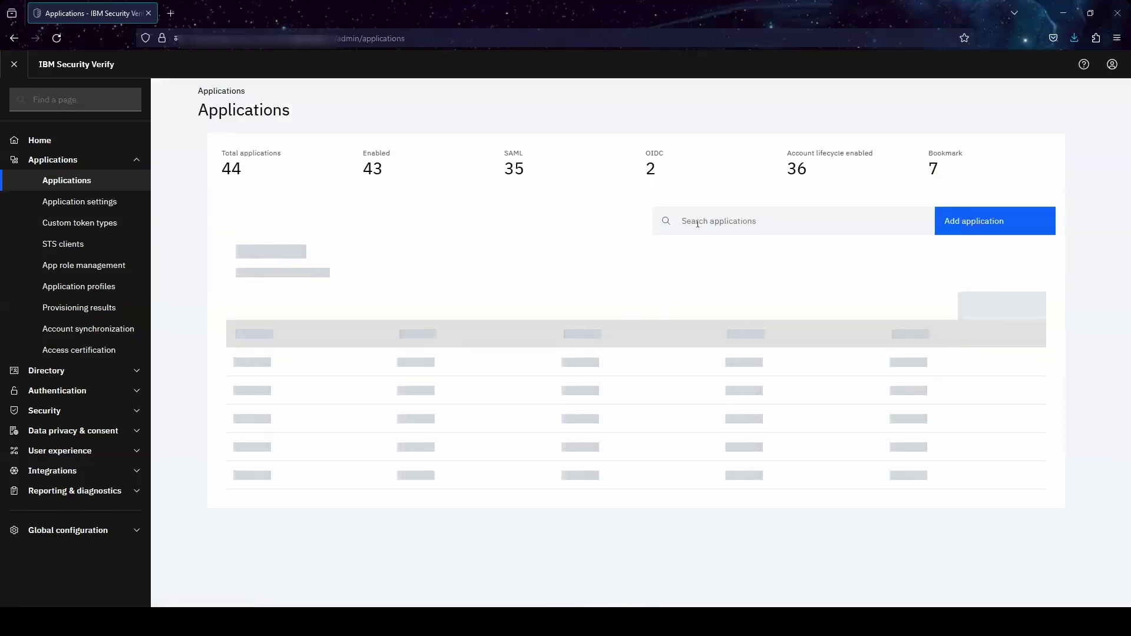
- Search applications for 'ldap' and open the LDAP-techday-demo application's settings
click(697, 222)
text(ldap)
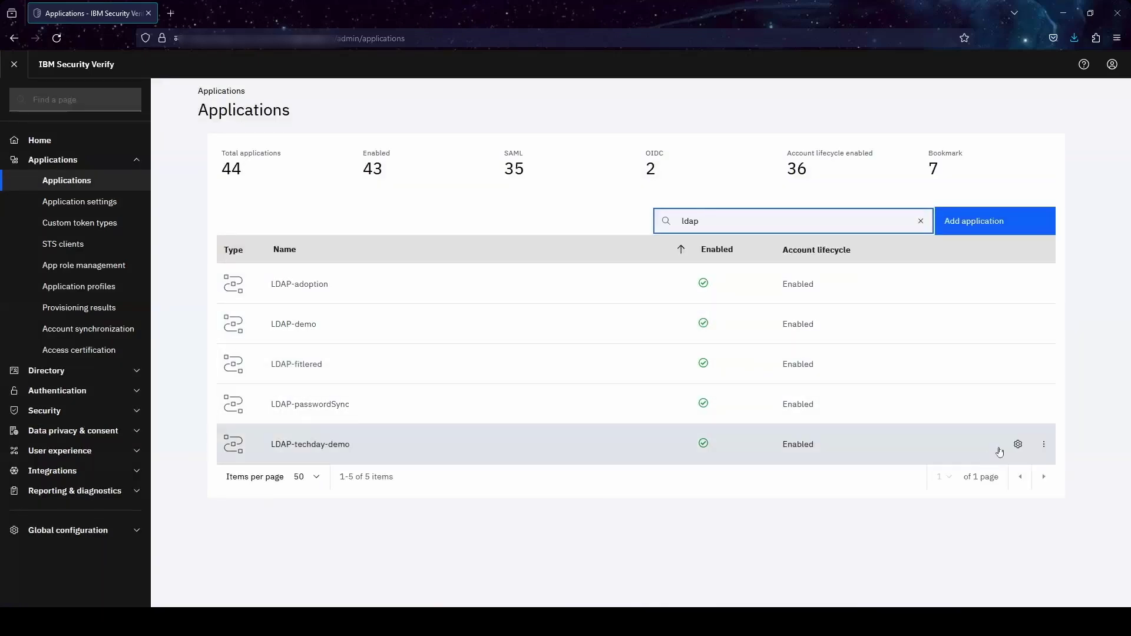
click(1018, 444)
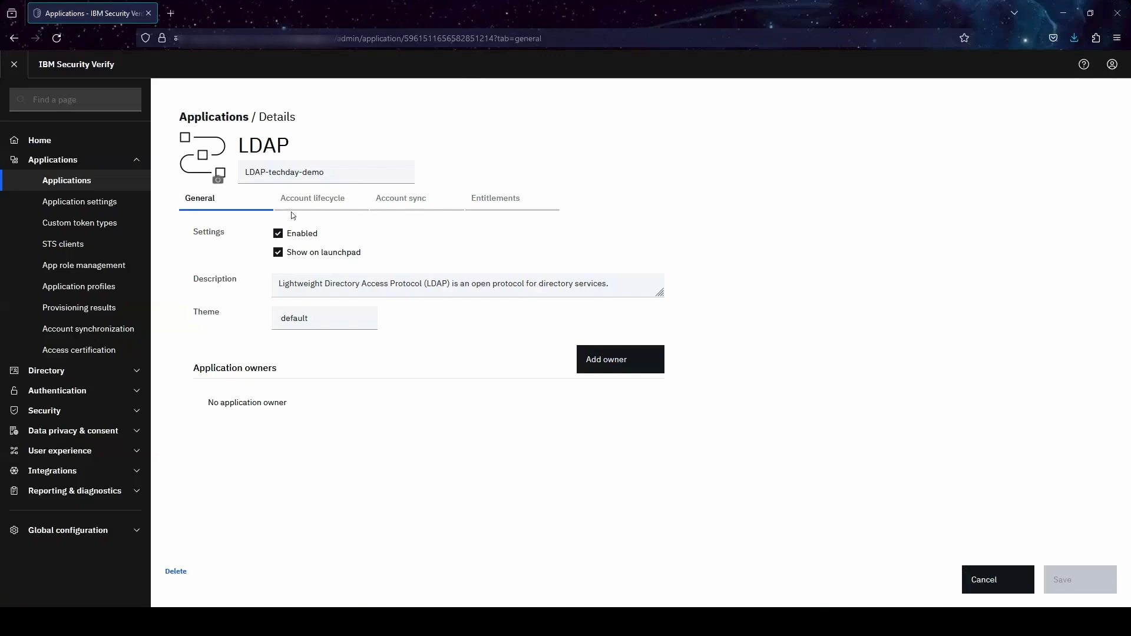
- Scroll through LDAP-techday-demo's Account lifecycle connection fields, then view its manager-approval Entitlements
click(303, 202)
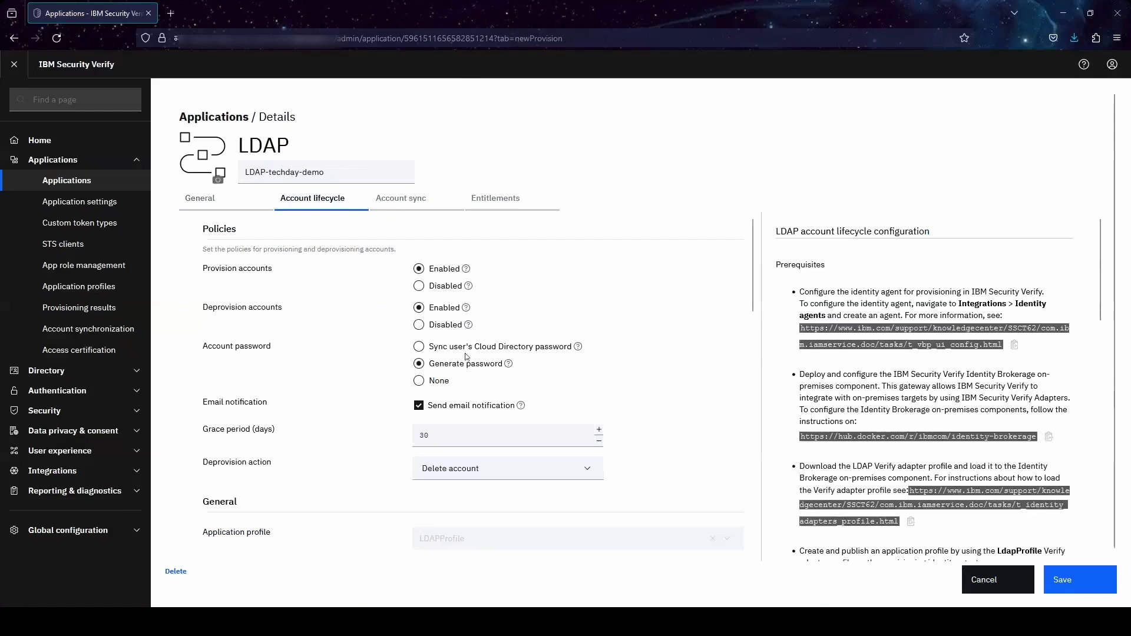
scroll(489, 419, down, 10)
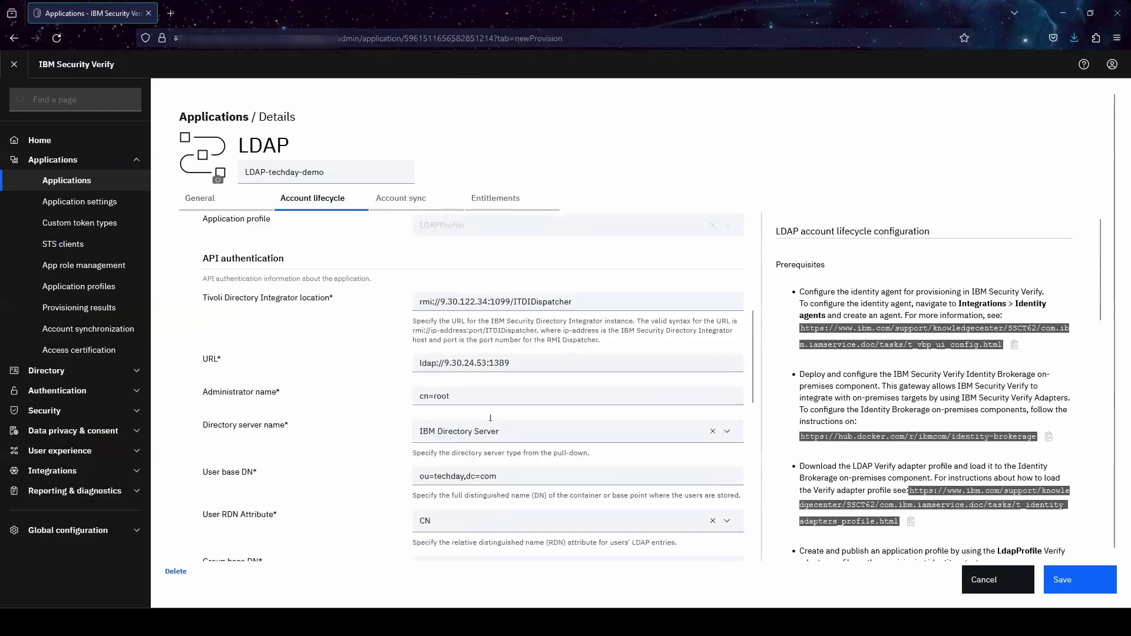
scroll(490, 418, down, 4)
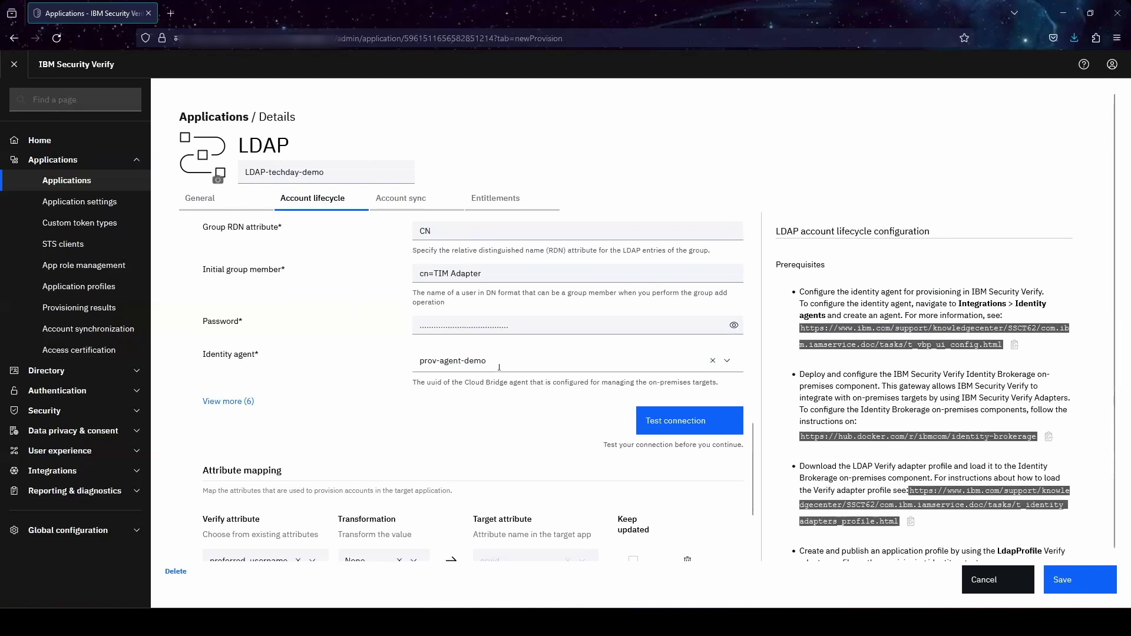
click(501, 203)
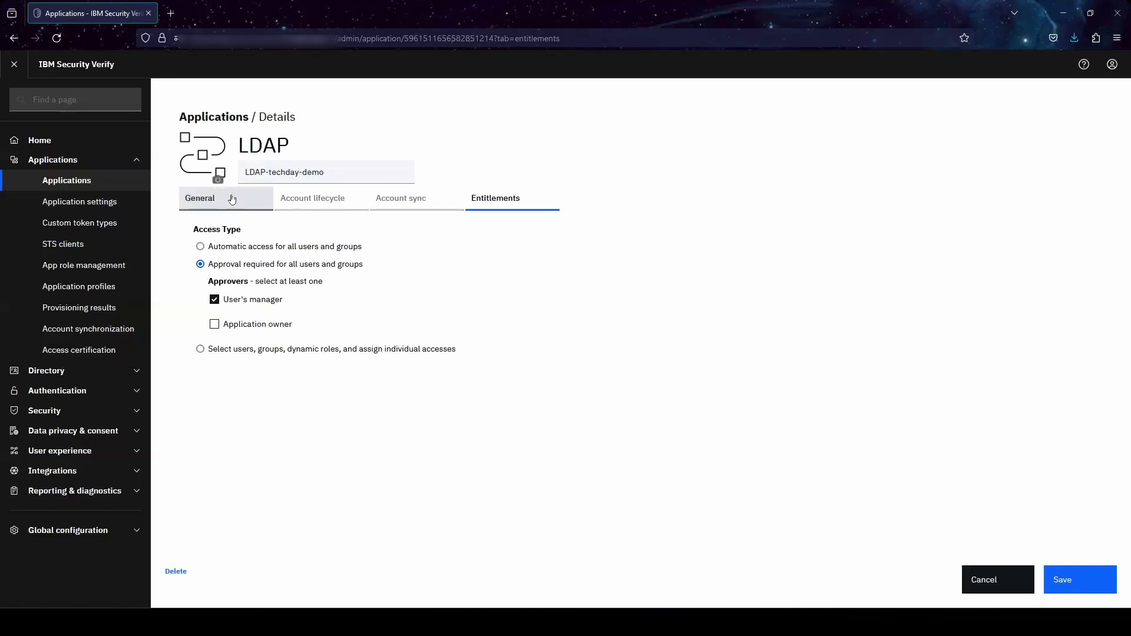
- Filter App role management Permissions to LDAP-techday-demo and open the complianceofficer permission's details
click(112, 265)
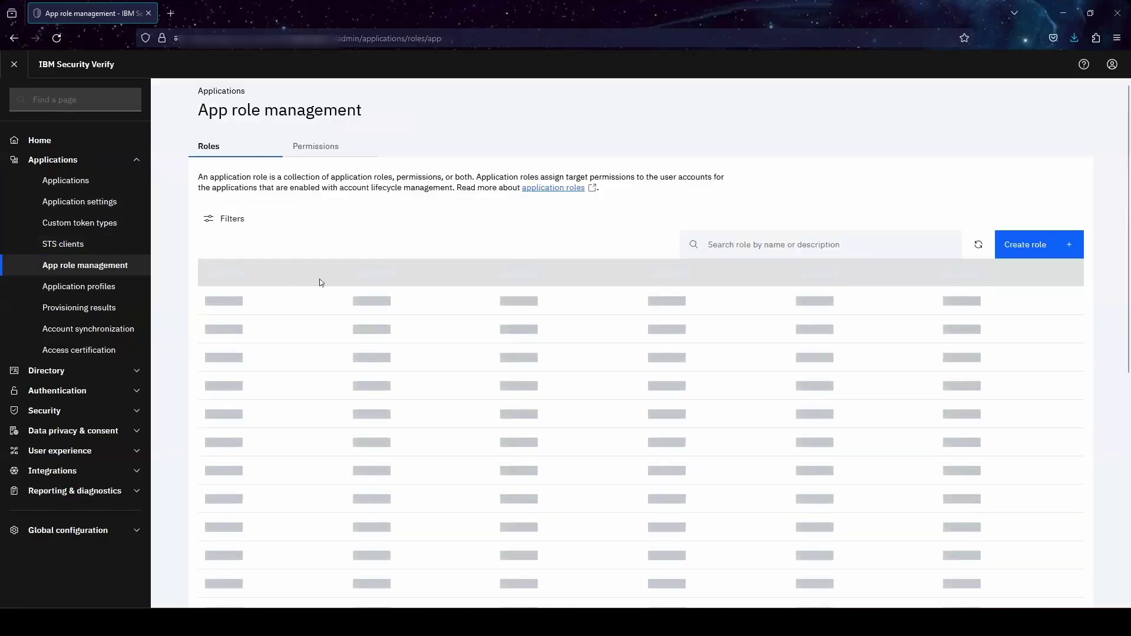
click(333, 155)
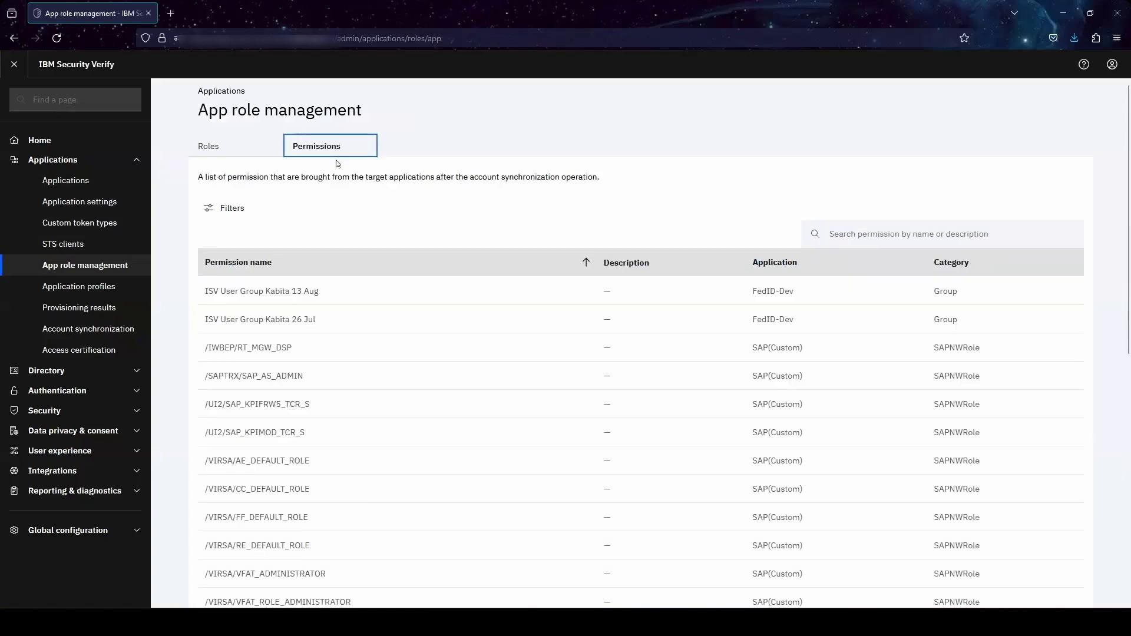
click(251, 212)
click(240, 325)
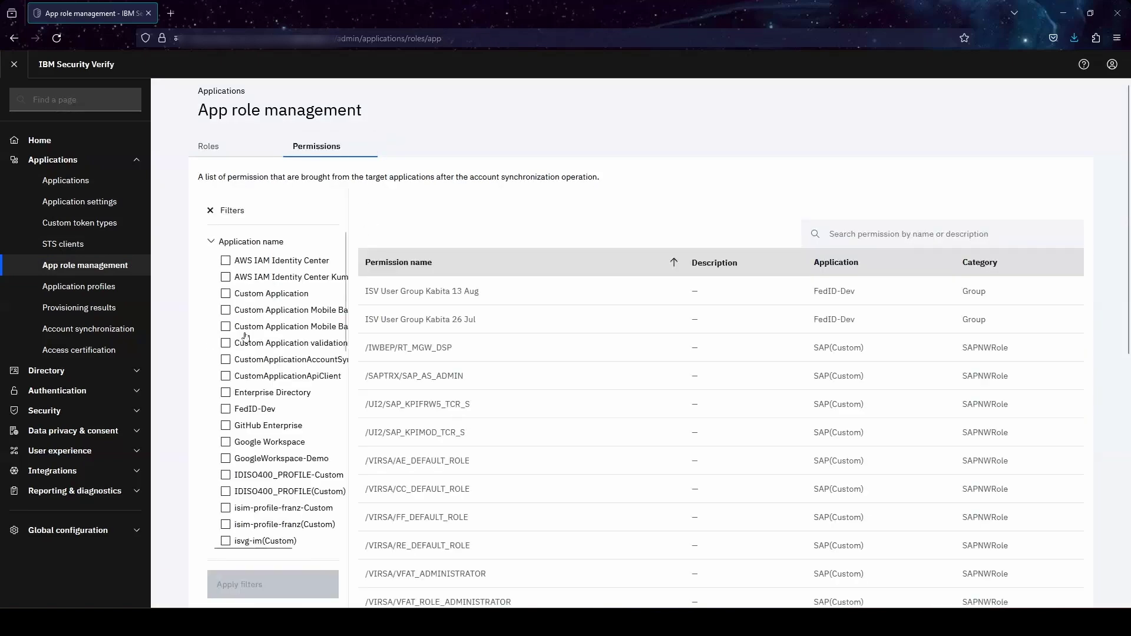
scroll(299, 488, down, 5)
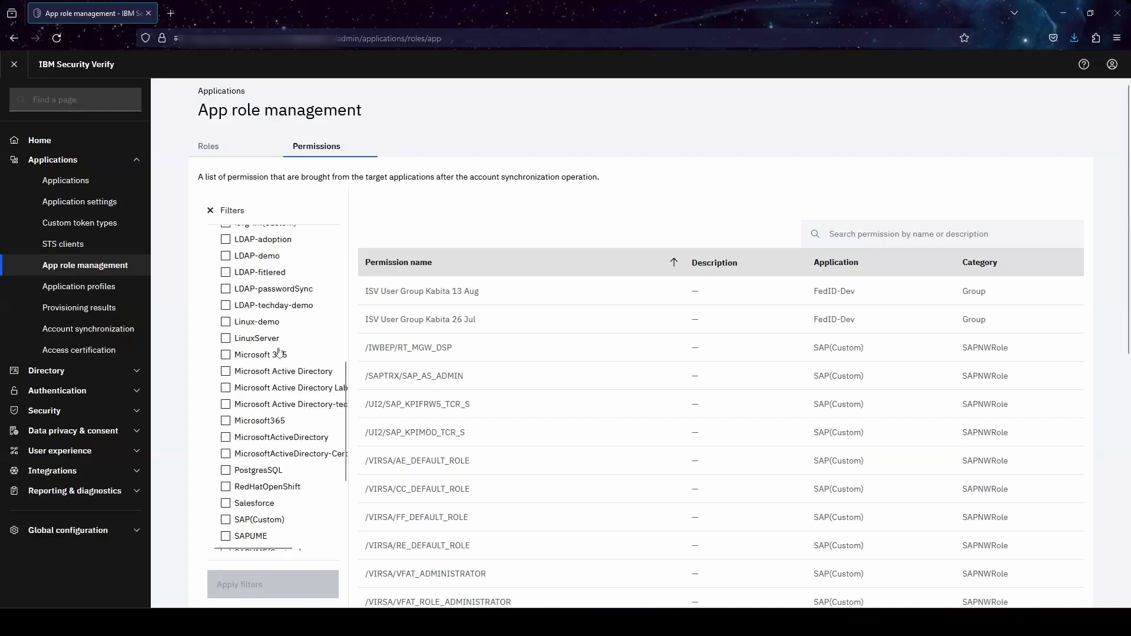
click(281, 306)
click(275, 584)
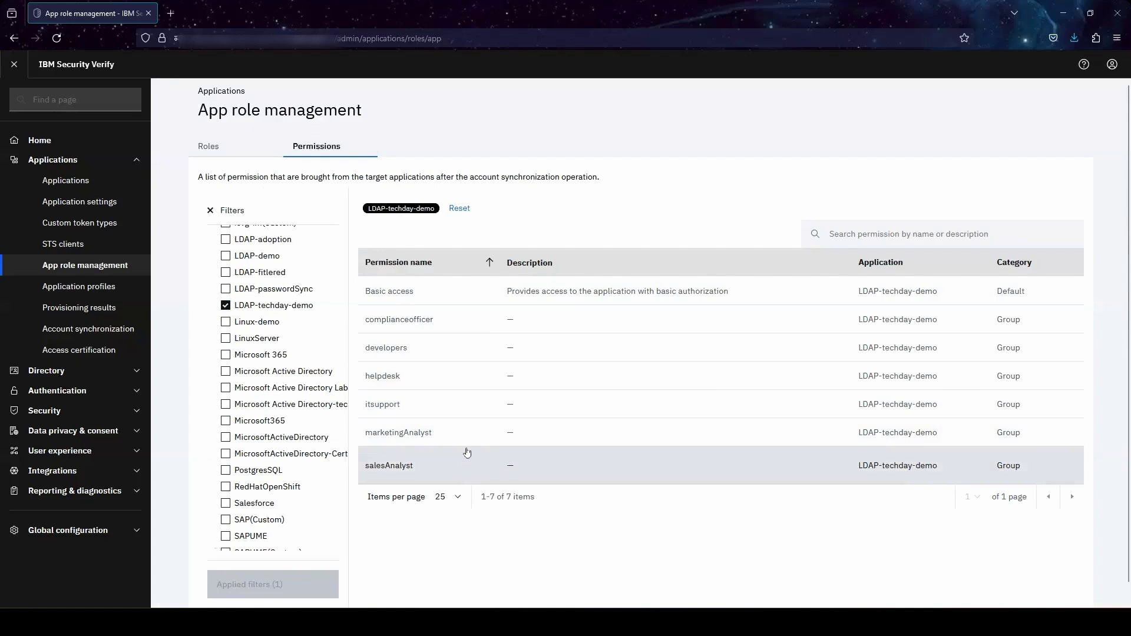
click(439, 327)
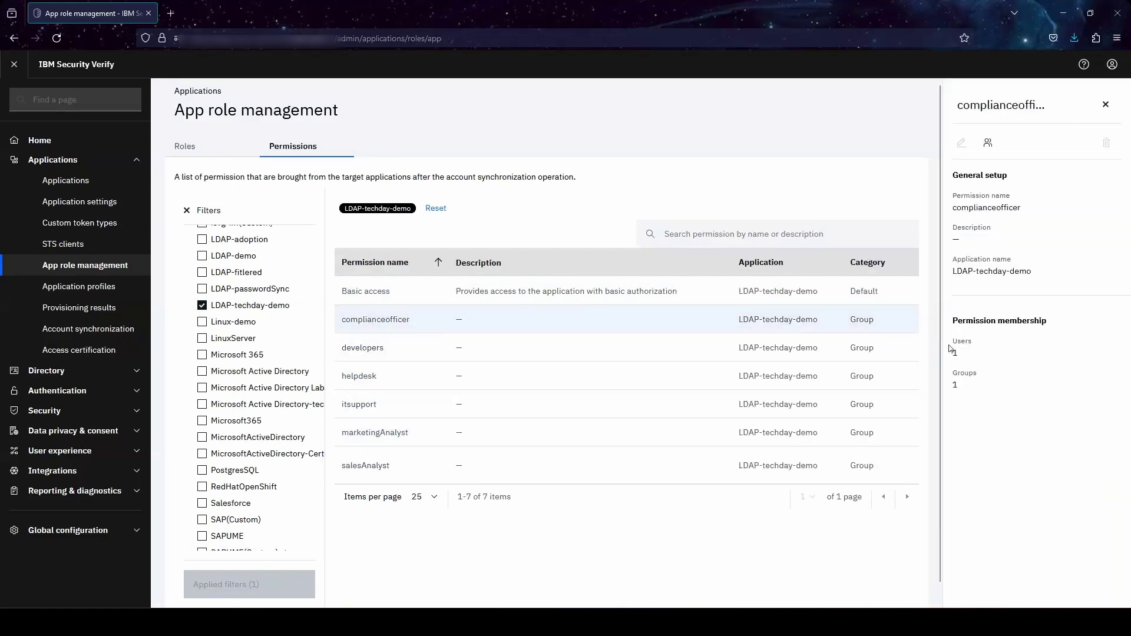
- Review complianceofficer's membership, viewing its assigned users and then its Groups tab
click(988, 144)
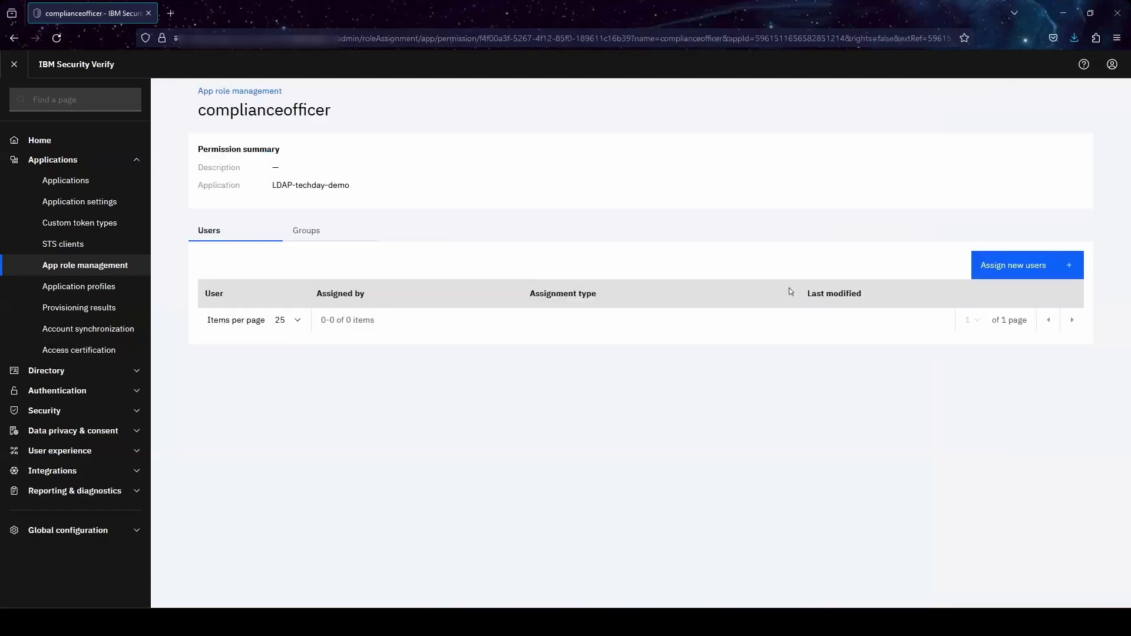
click(322, 233)
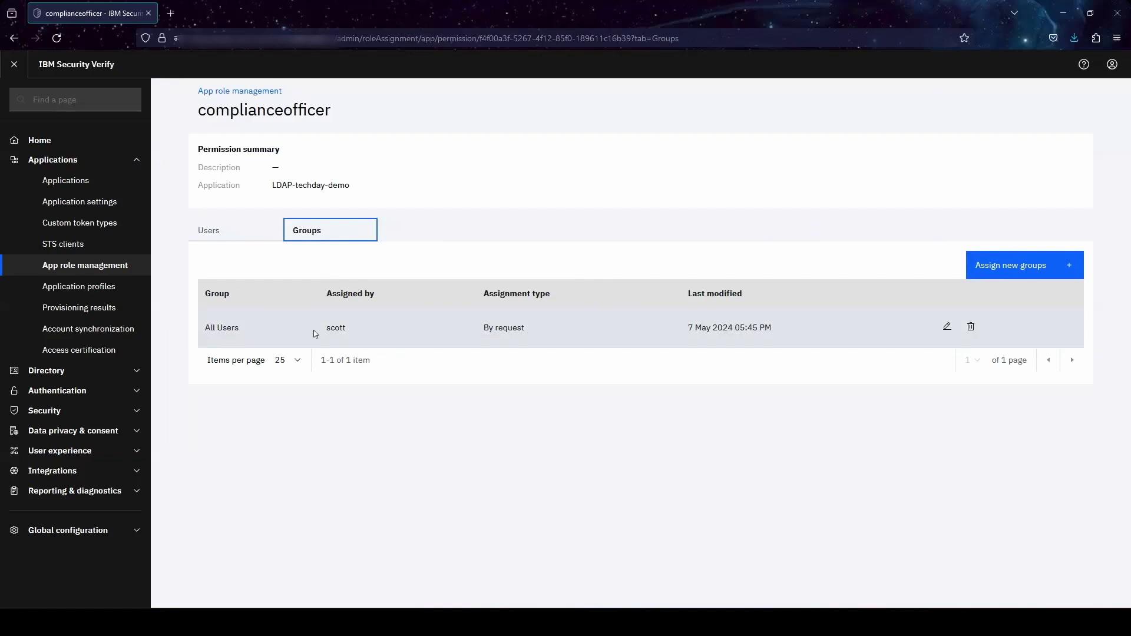
drag(482, 330, 530, 330)
click(543, 331)
- Try assigning AWSControlTowerAdmins as Automatic, close without adding, and return to the roles list
click(1001, 267)
click(46, 378)
click(741, 412)
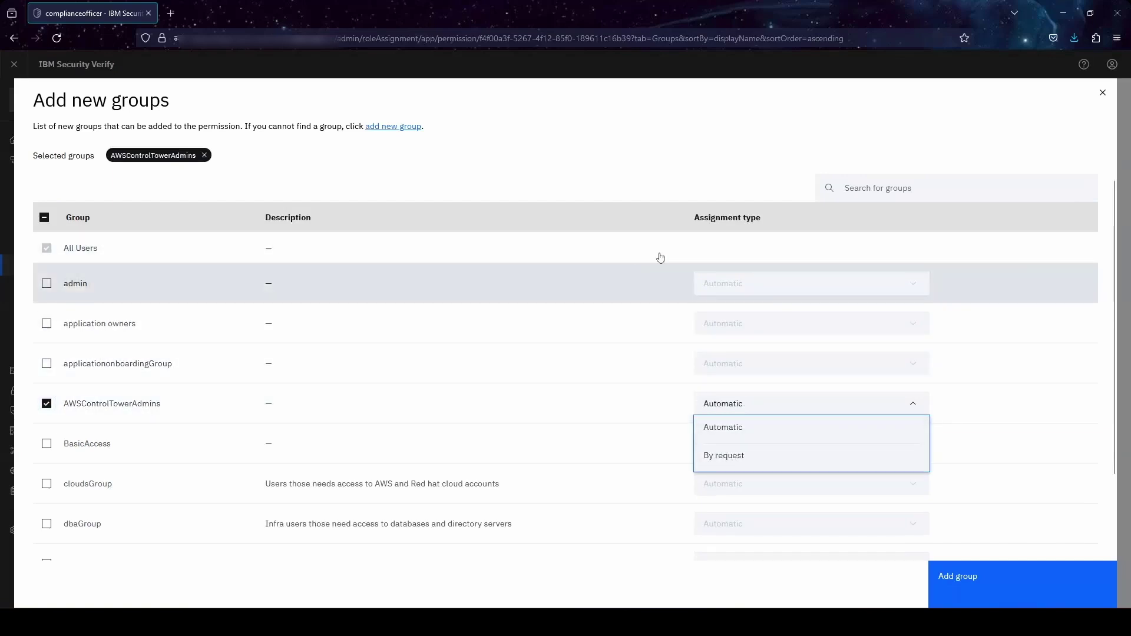
click(929, 194)
click(1103, 92)
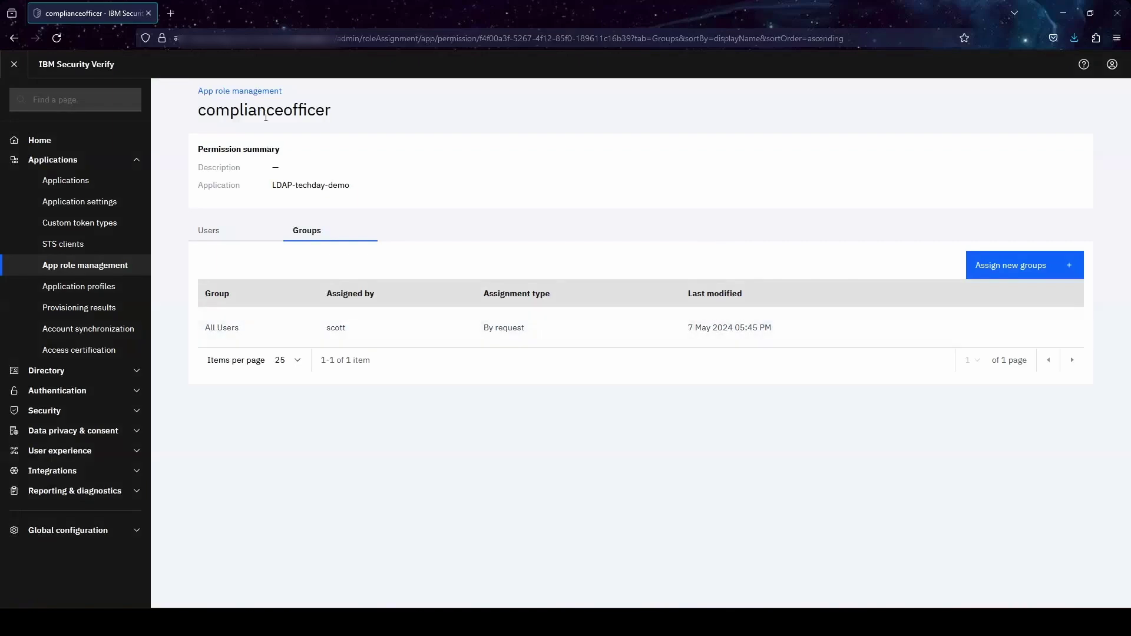
click(256, 93)
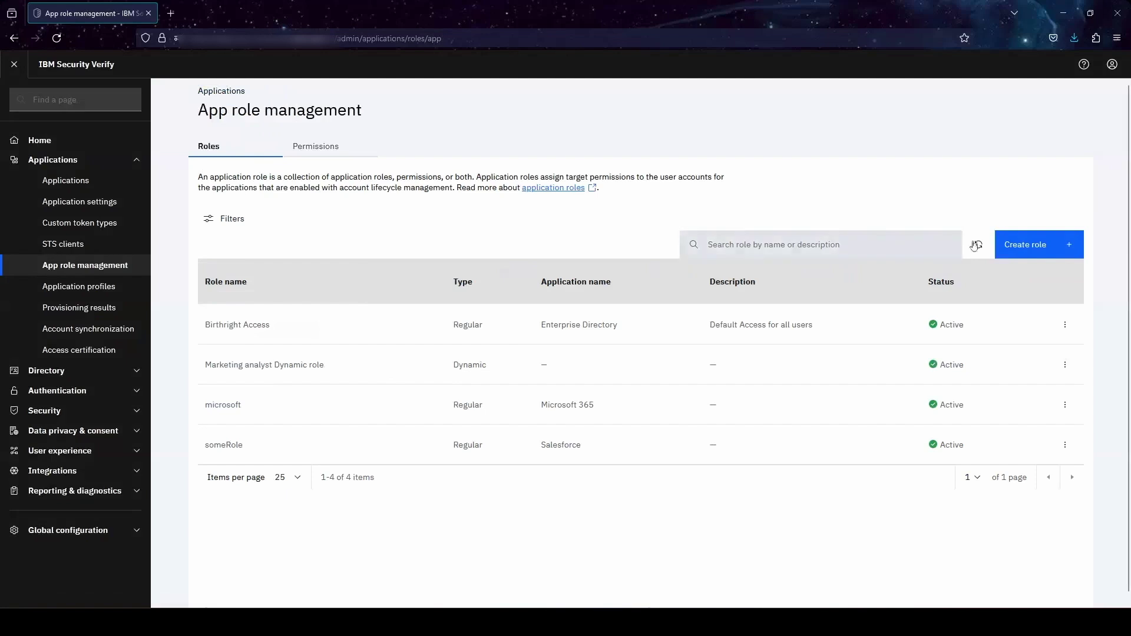
- Create a new Dynamic role and start entering its name, demo role
click(1036, 254)
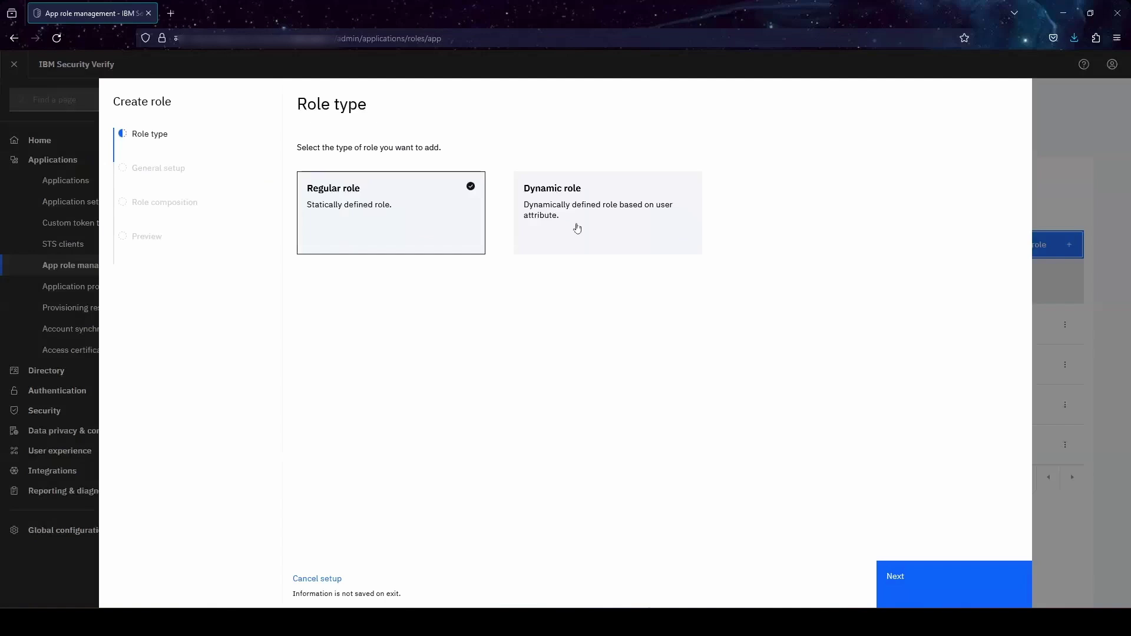
click(577, 228)
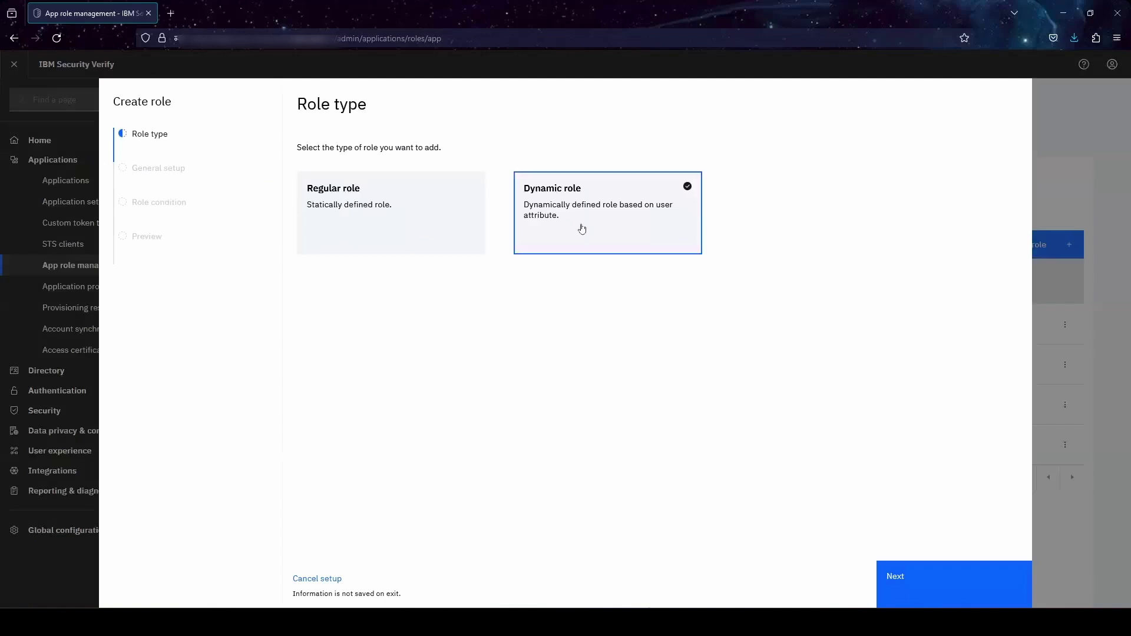
click(934, 587)
click(377, 201)
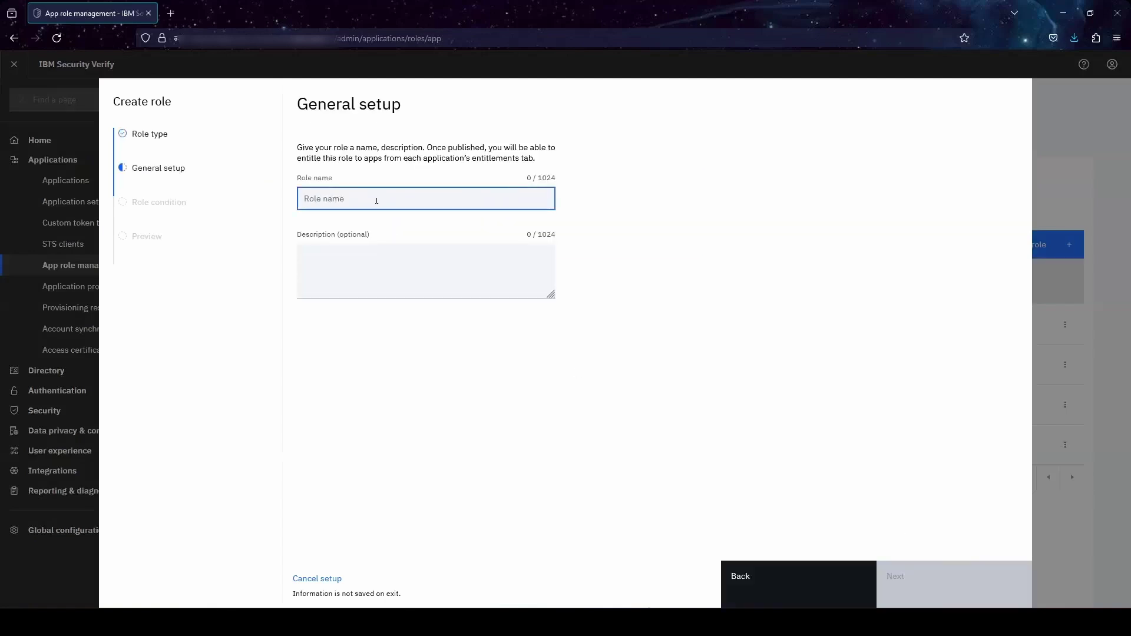
text(de)
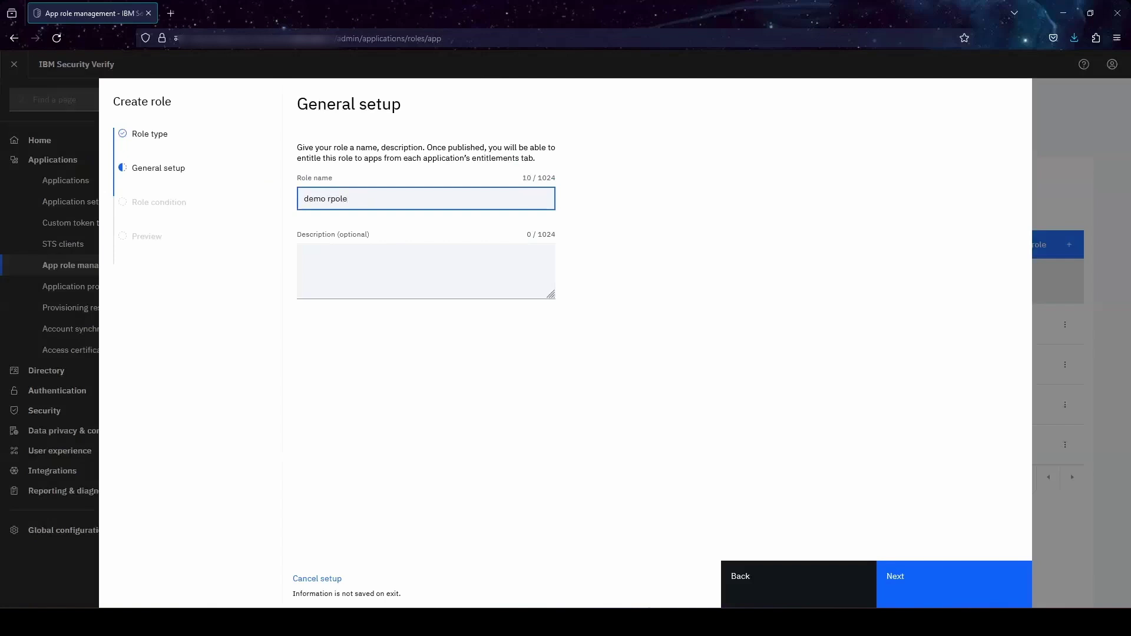
- Finish naming 'demo role' and add a condition set with City equal to Pune
text(mo role)
click(932, 588)
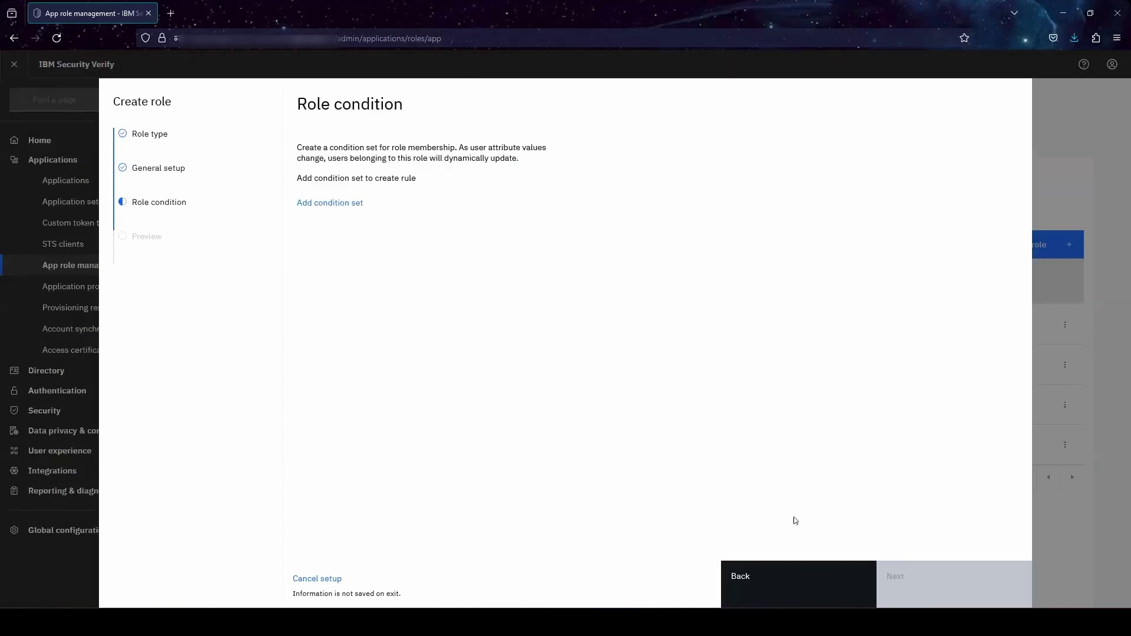
click(347, 204)
click(380, 205)
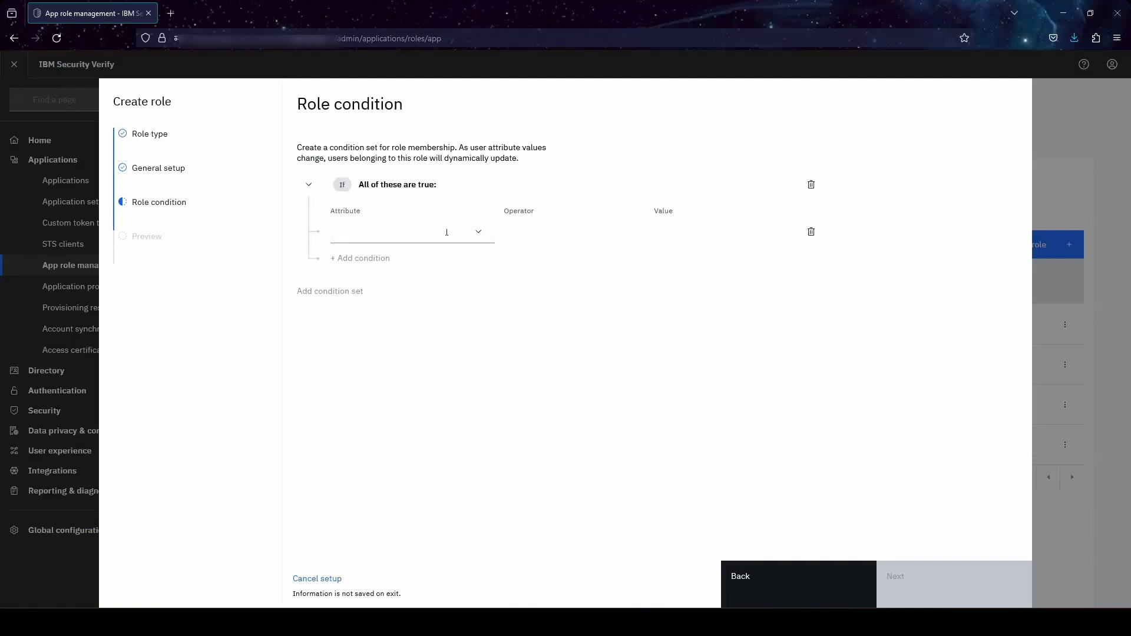
click(447, 232)
click(457, 311)
click(548, 231)
click(550, 257)
click(664, 231)
text(Pune)
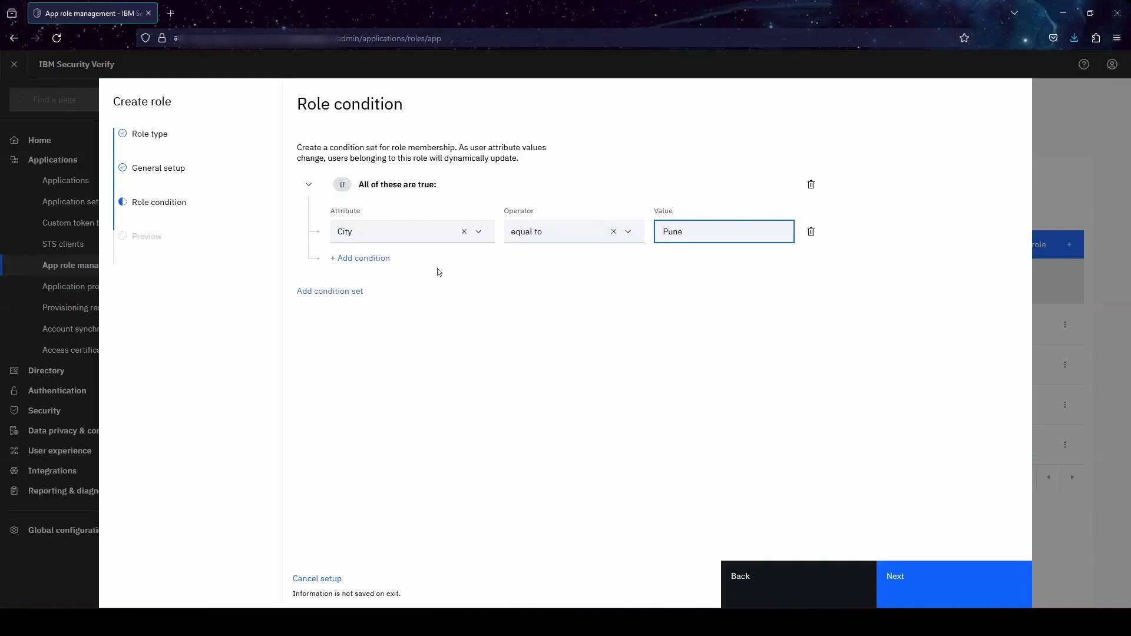
- Add a second condition to the set: Country equal to India
click(373, 258)
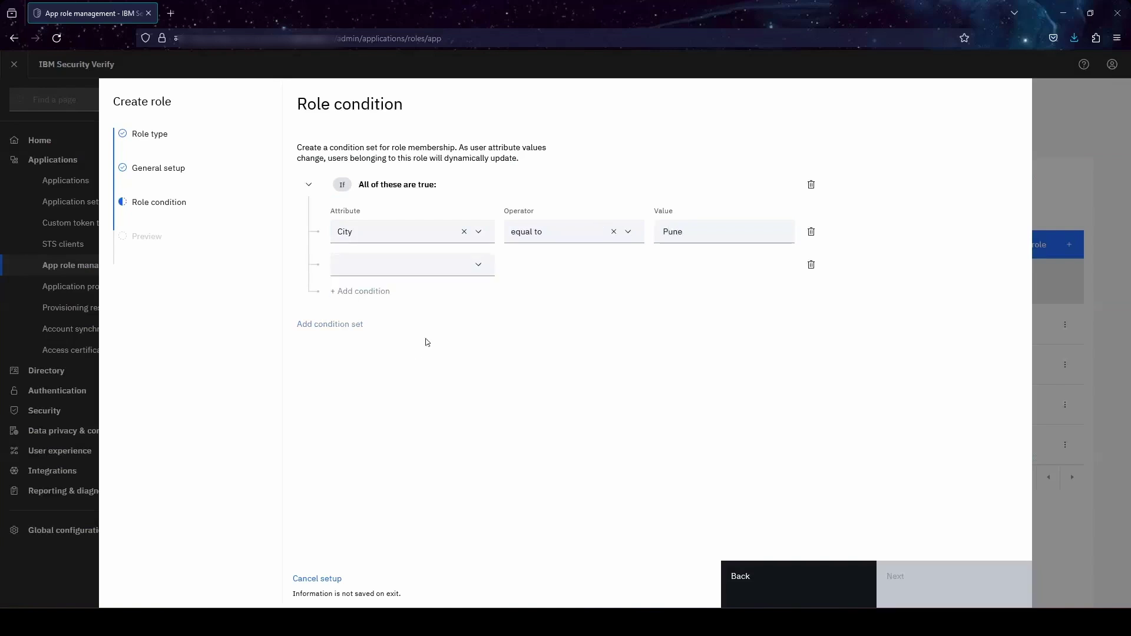
click(391, 266)
scroll(399, 318, down, 5)
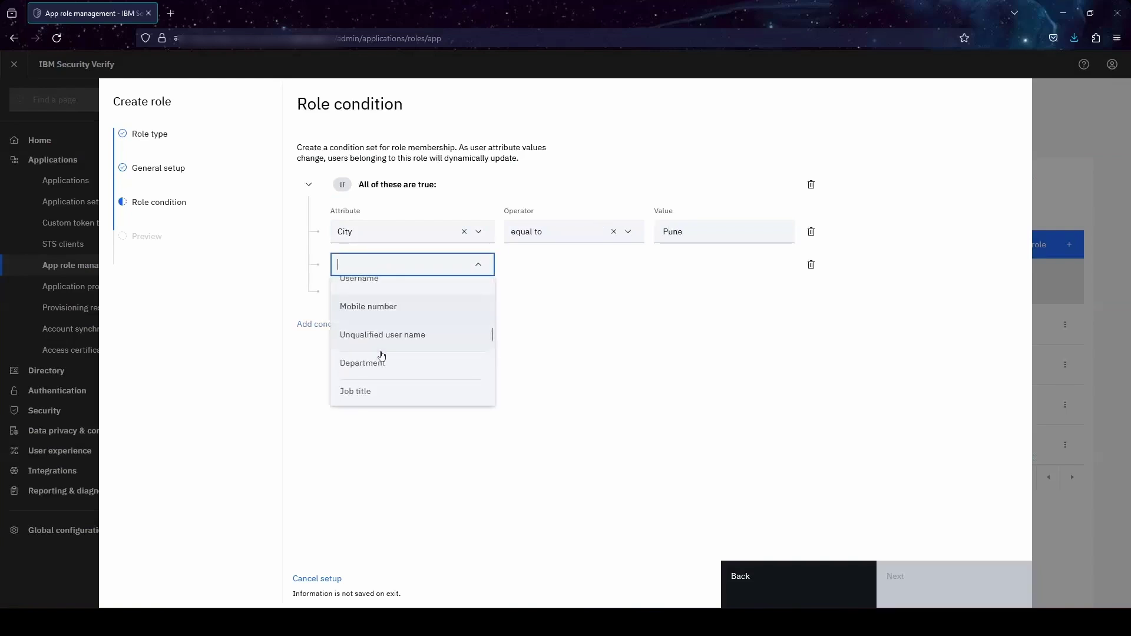
click(383, 361)
click(560, 264)
click(550, 290)
click(680, 255)
text(India)
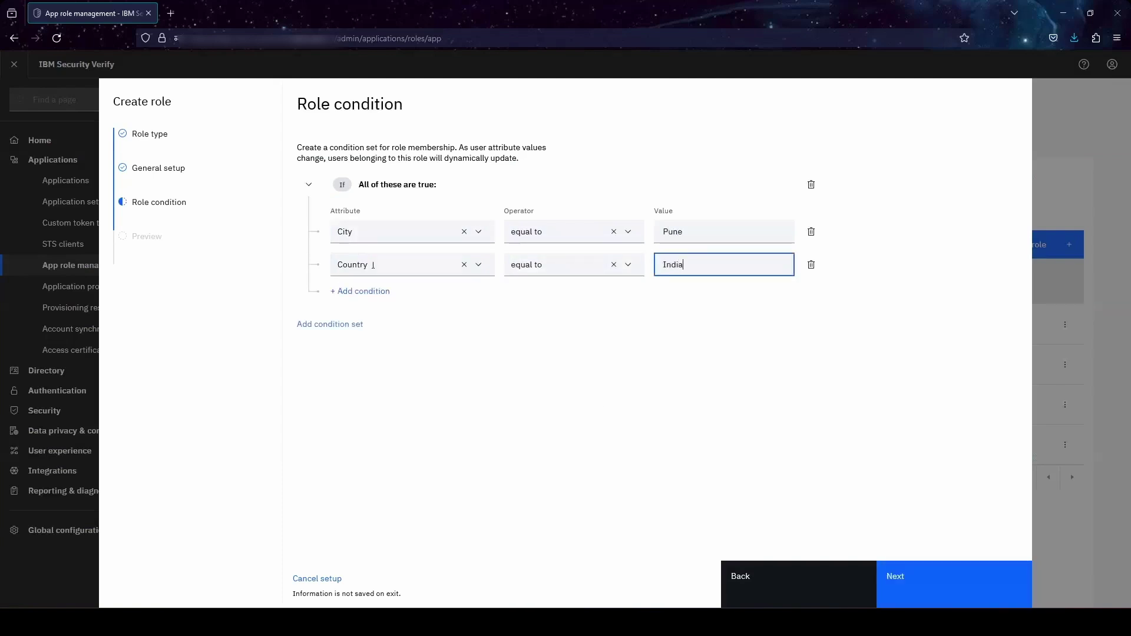
- Create demo role as a draft, refresh the roles, and view its empty review page without publishing
click(886, 570)
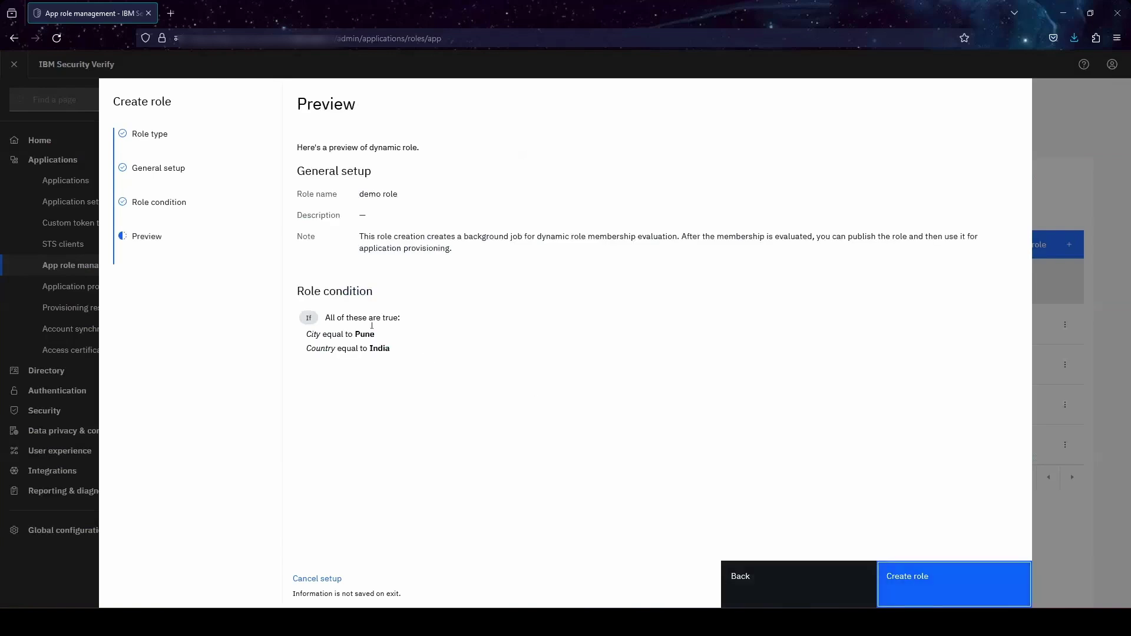
click(946, 585)
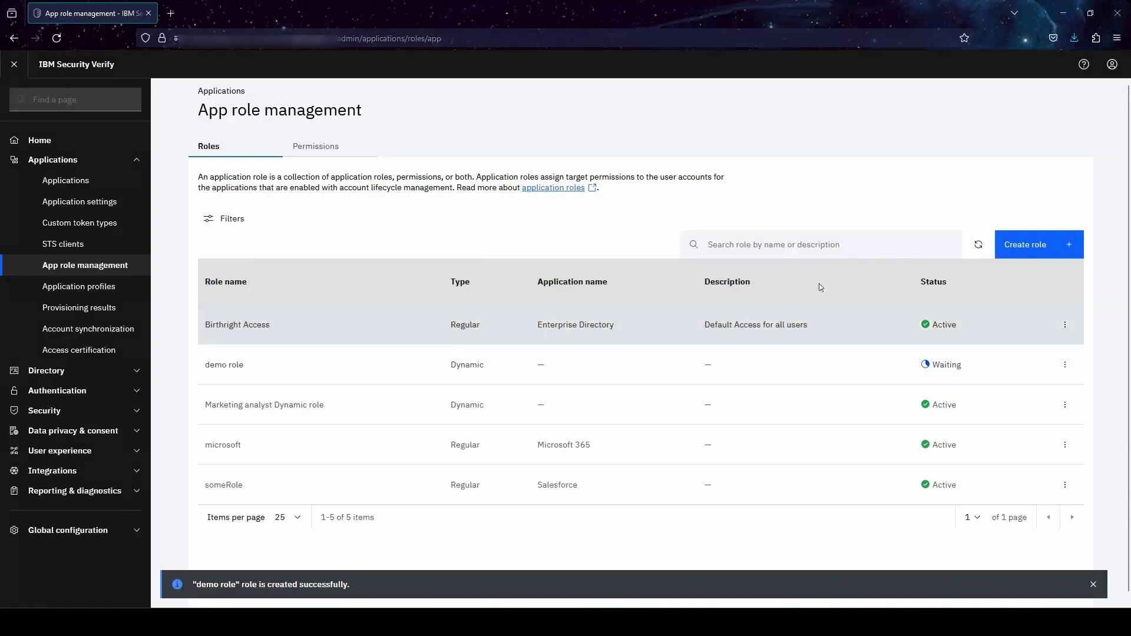
click(977, 245)
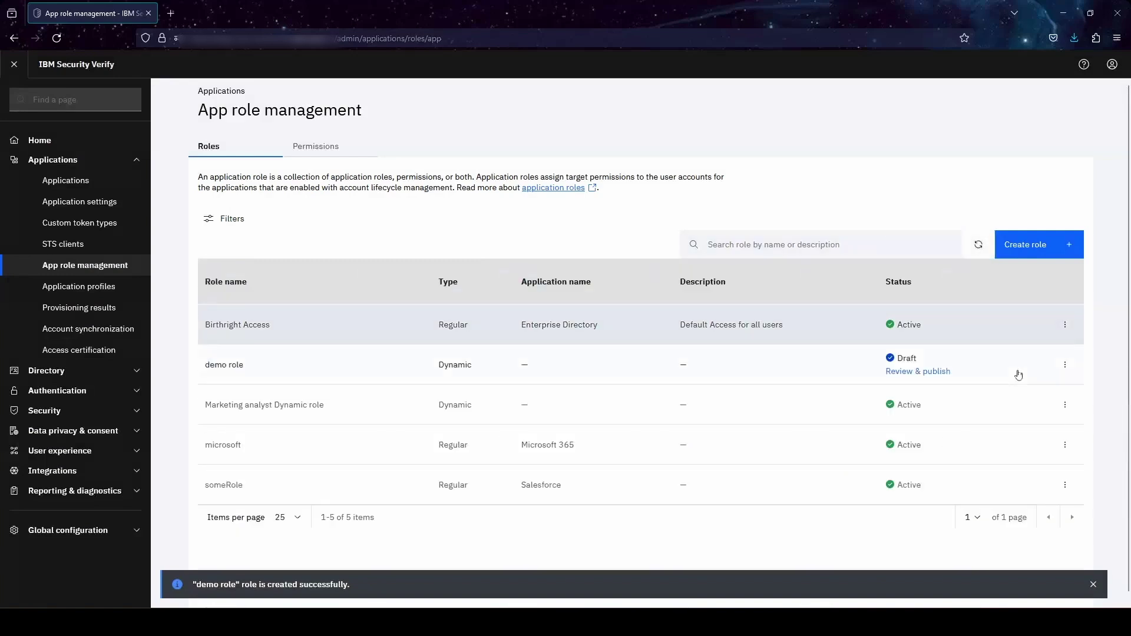
click(930, 374)
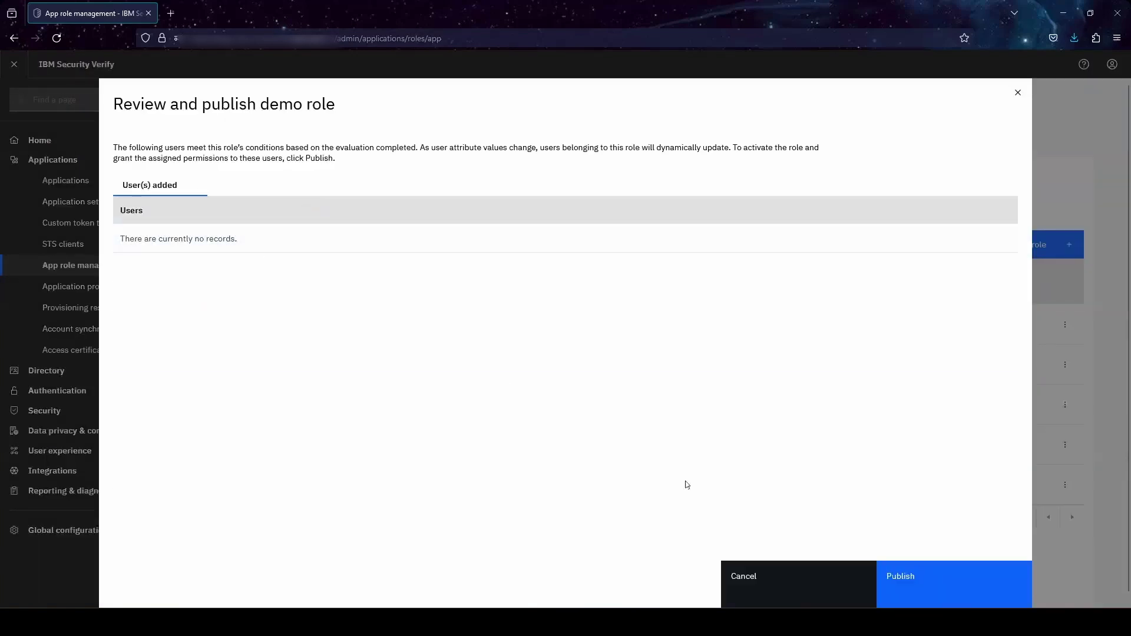
click(822, 576)
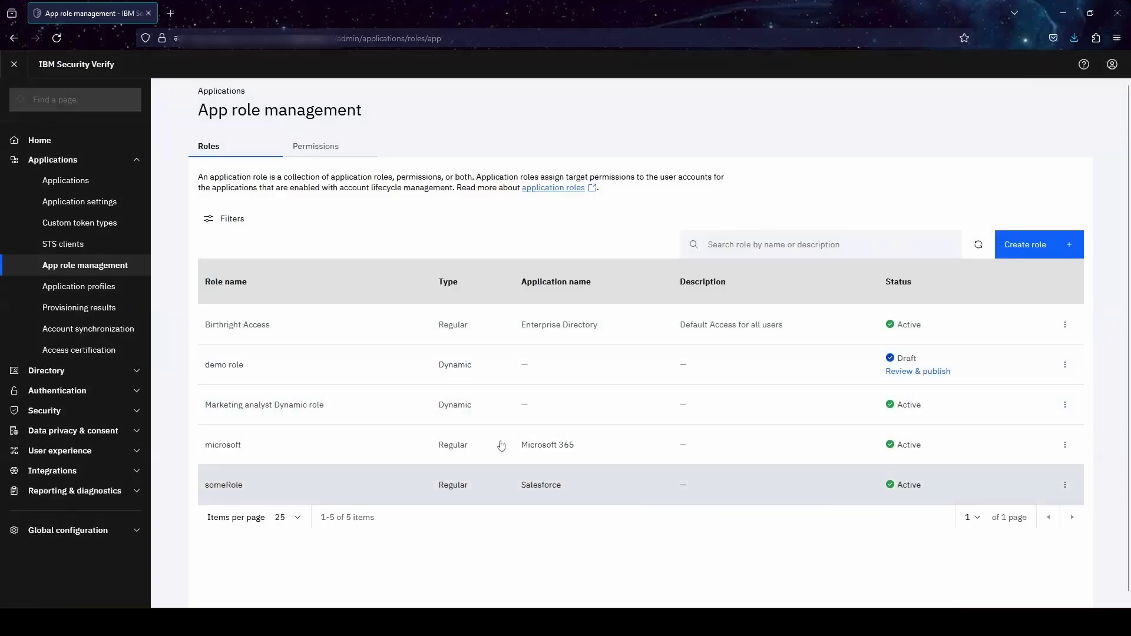
- Review the Marketing analyst Dynamic role's Department equal to Marketing membership condition
click(620, 418)
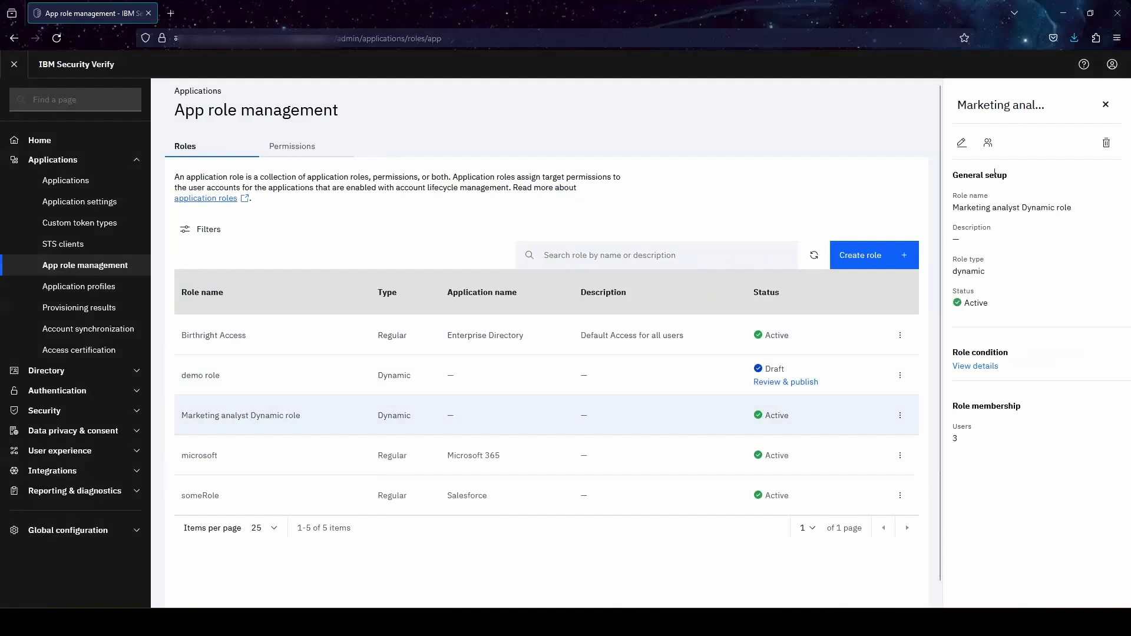
click(979, 367)
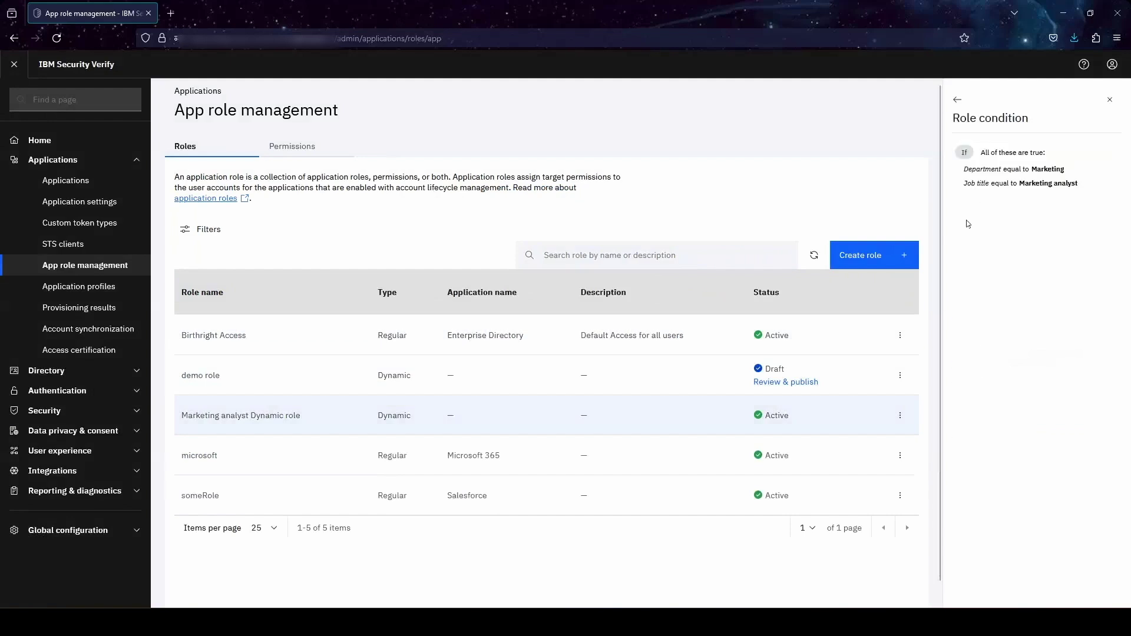
drag(962, 173, 1063, 170)
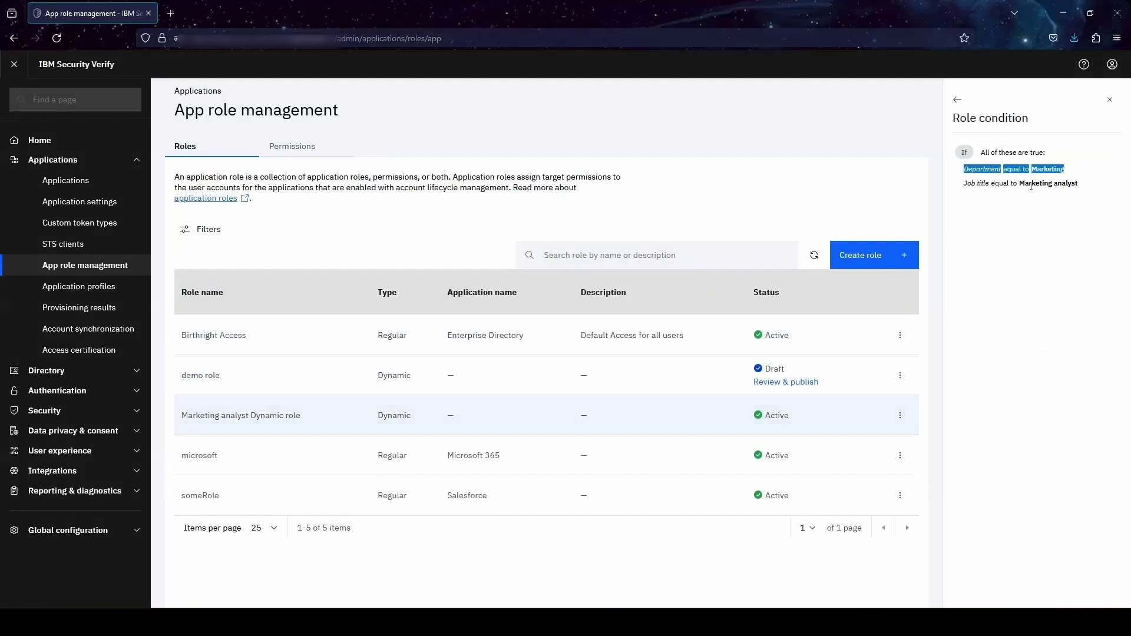
click(1048, 175)
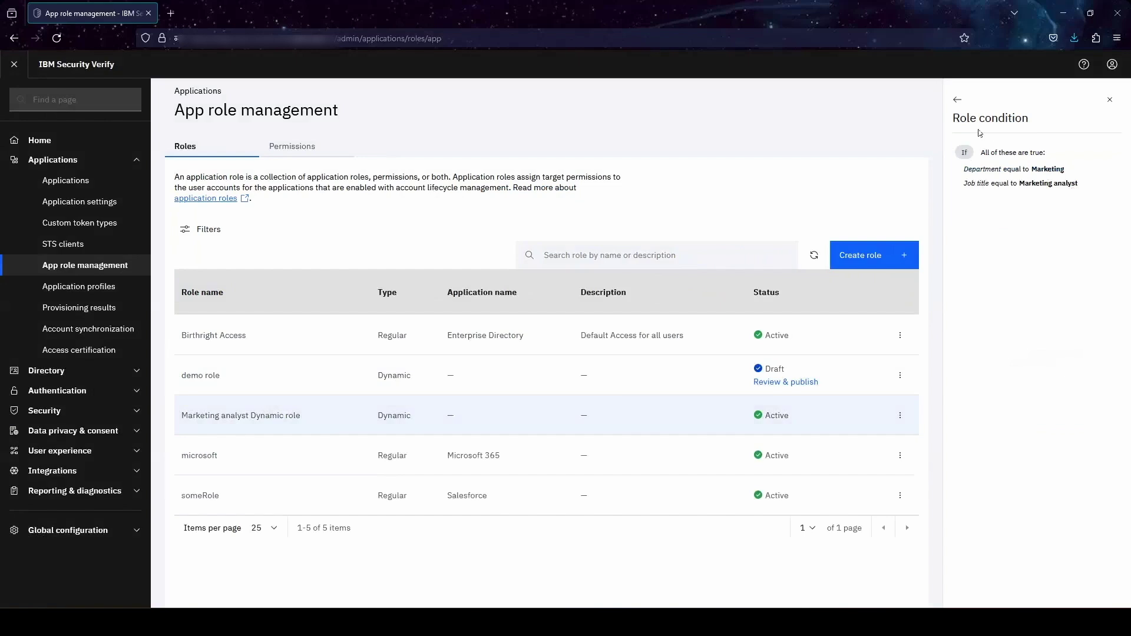
click(958, 100)
- Open the Marketing analyst role's list of three member users
click(960, 143)
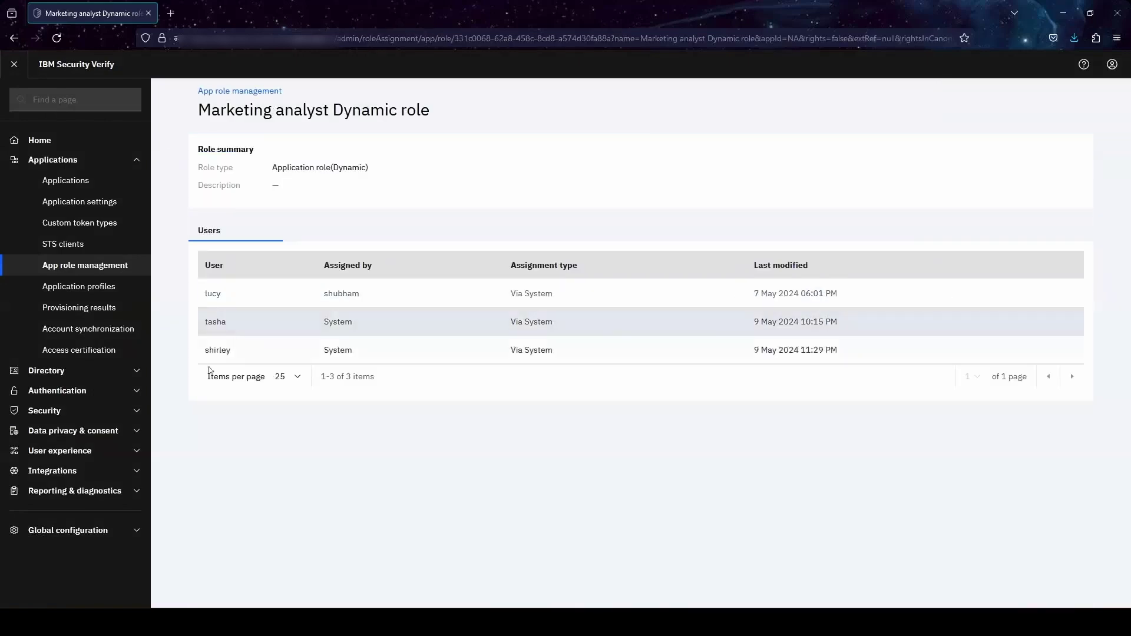
drag(206, 353, 241, 353)
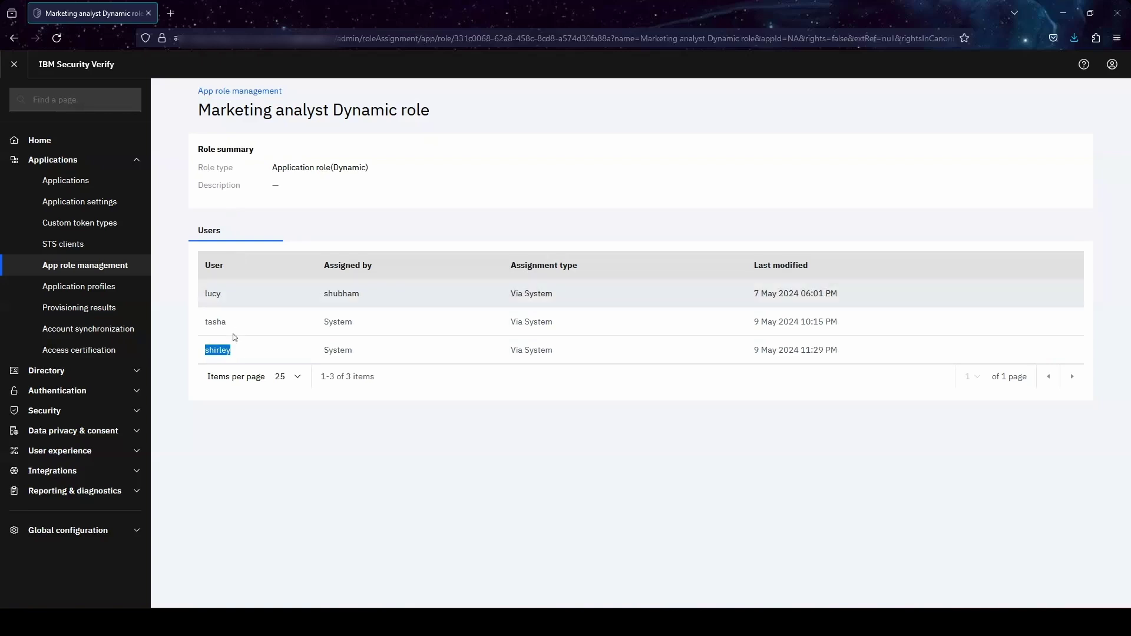
click(218, 350)
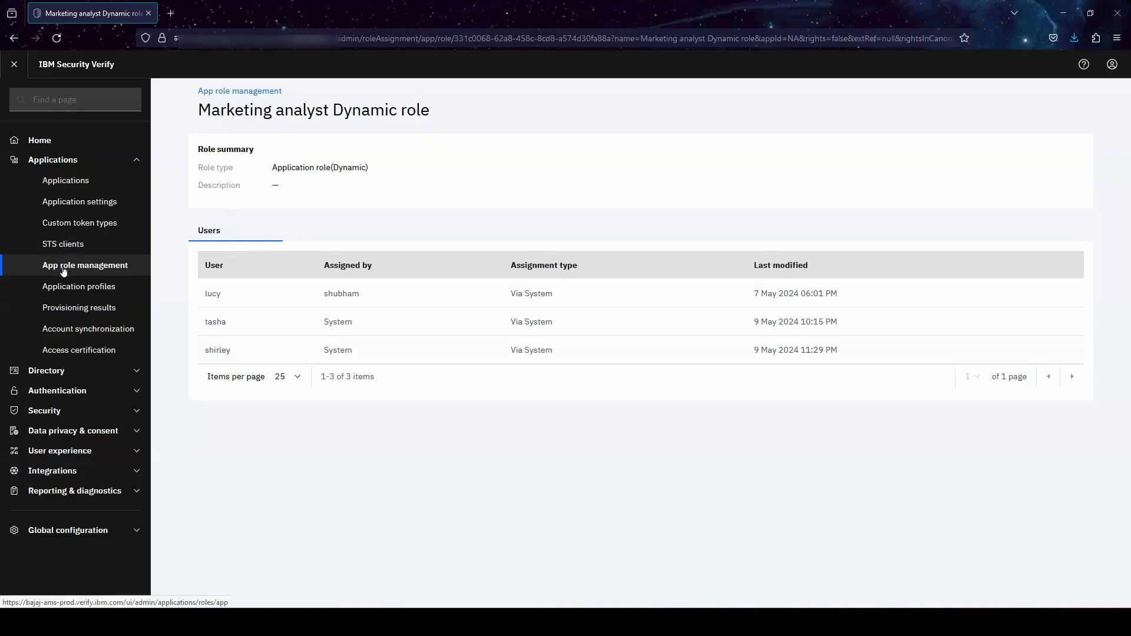
- Find the role member in Users & groups and confirm Marketing department and Marketing analyst job title
click(57, 370)
click(82, 395)
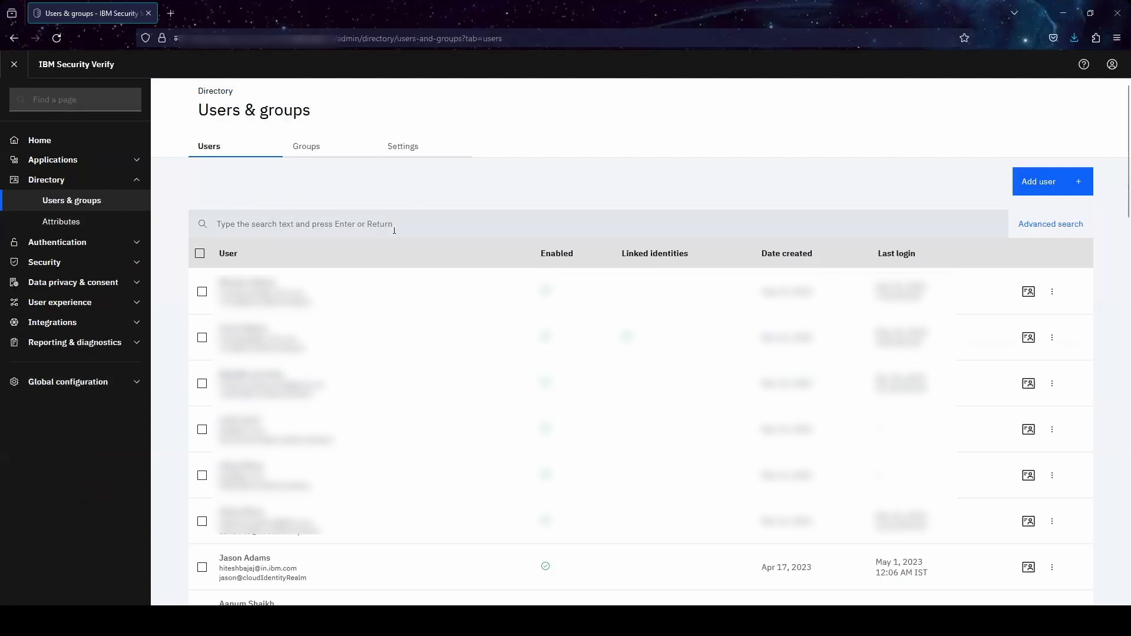
click(394, 224)
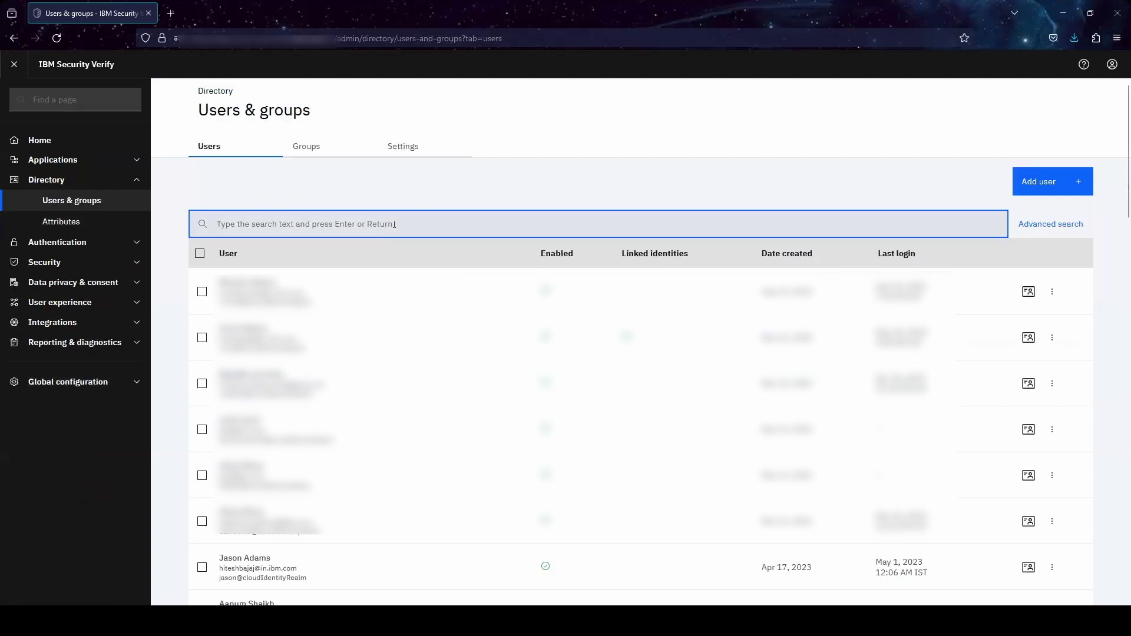
text(shirley)
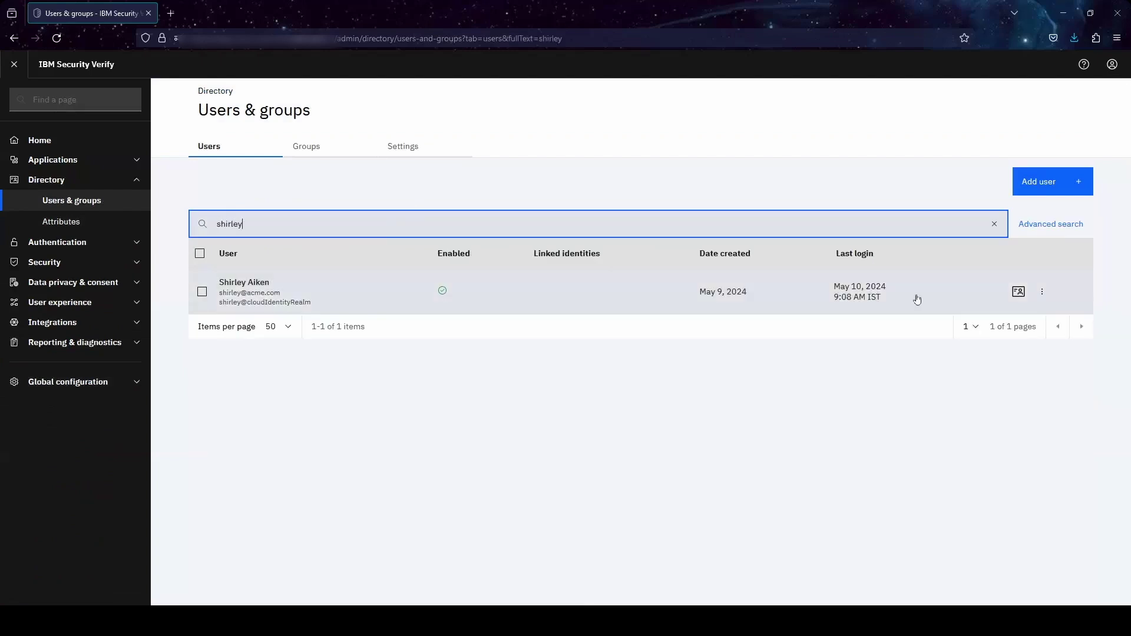
click(1015, 298)
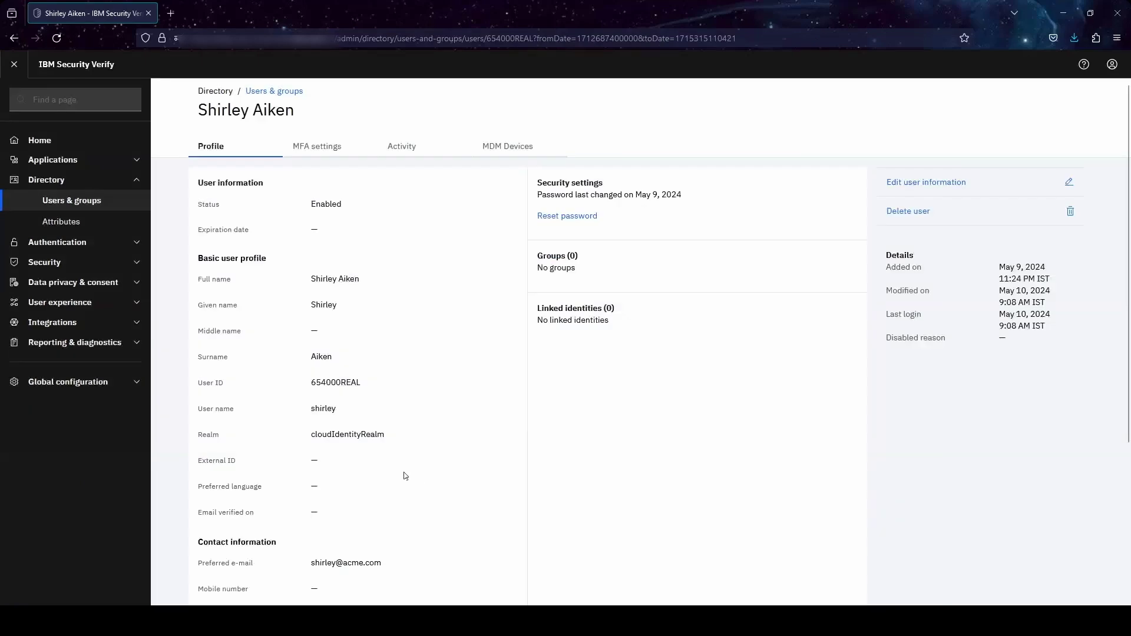
scroll(404, 475, down, 4)
click(235, 576)
scroll(331, 512, down, 3)
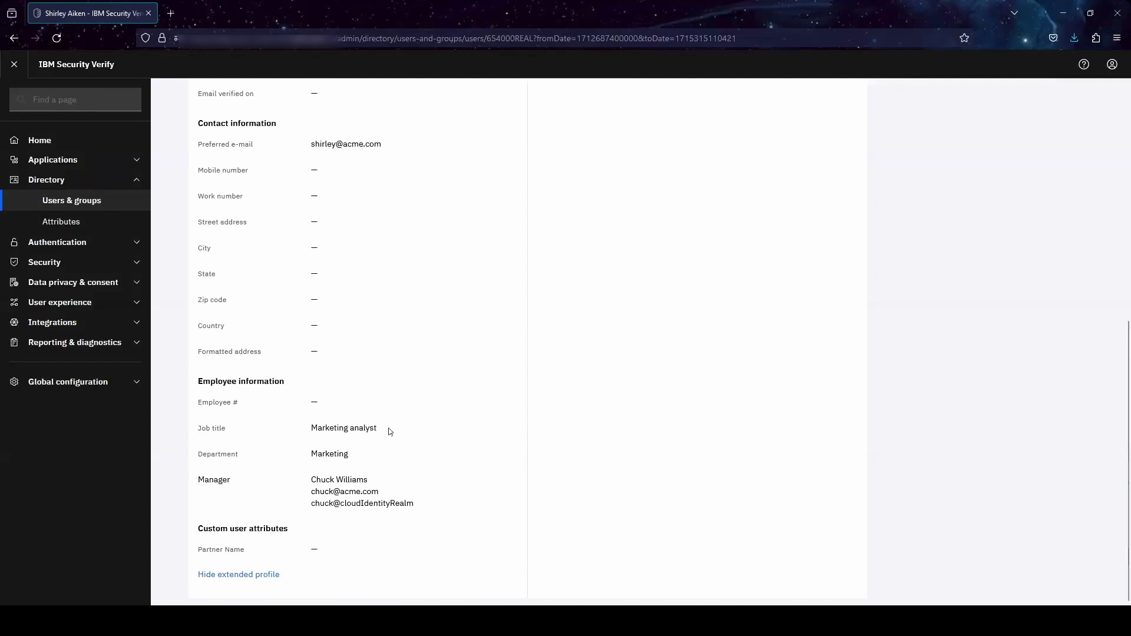
scroll(387, 428, up, 7)
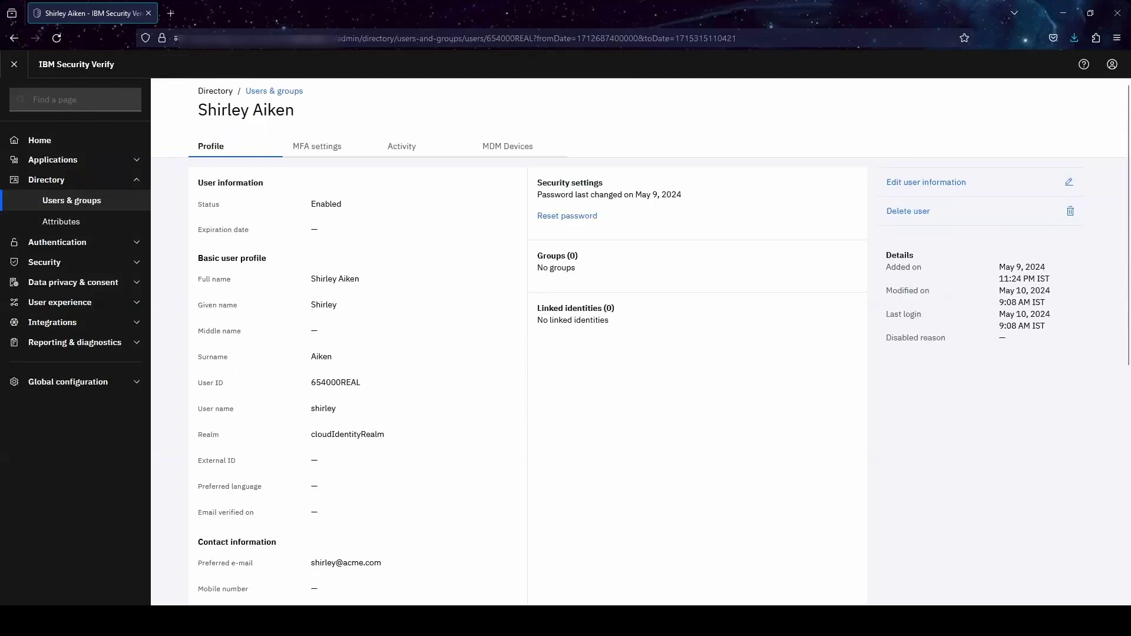
- Enter the member user's username and password on the sign-in page
text(shi)
text(rley)
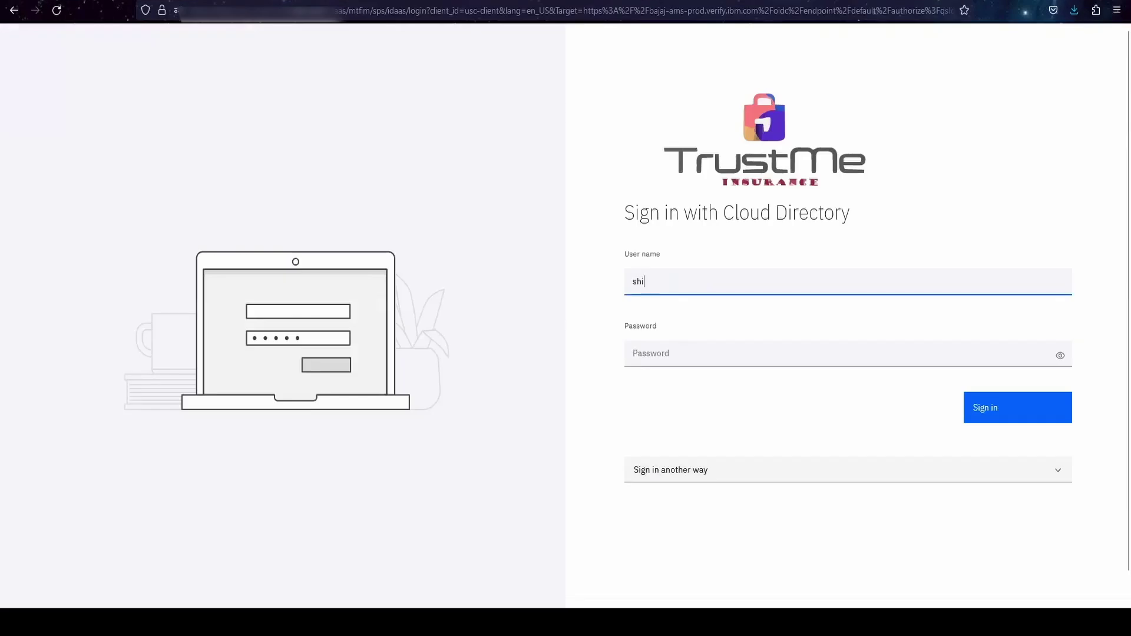
key(Tab)
text(•)
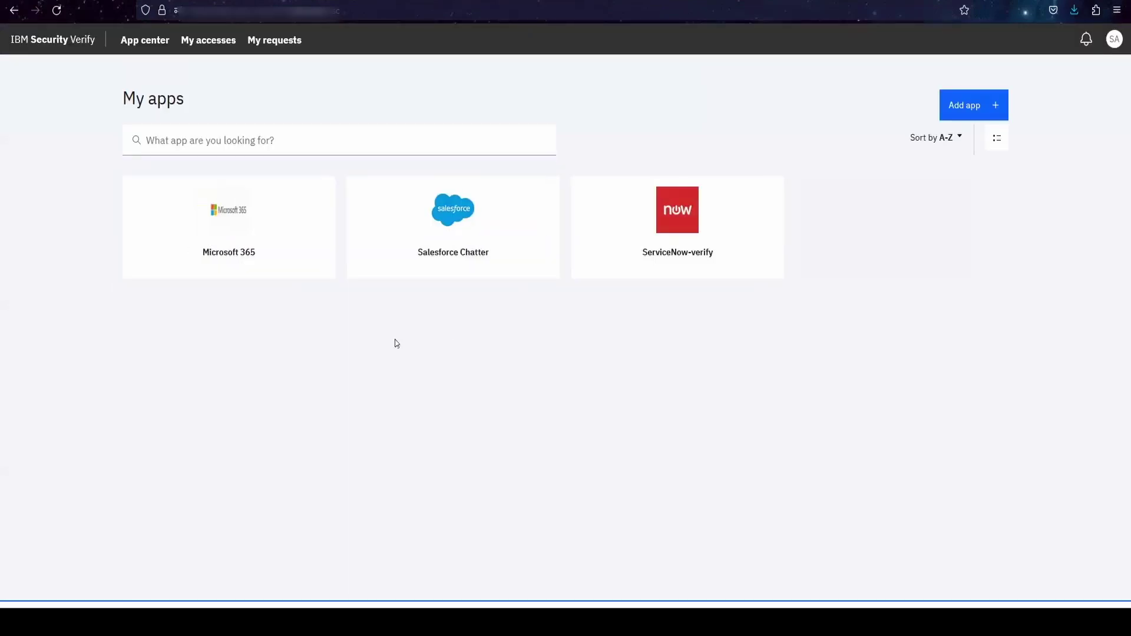
mouse_move(242, 232)
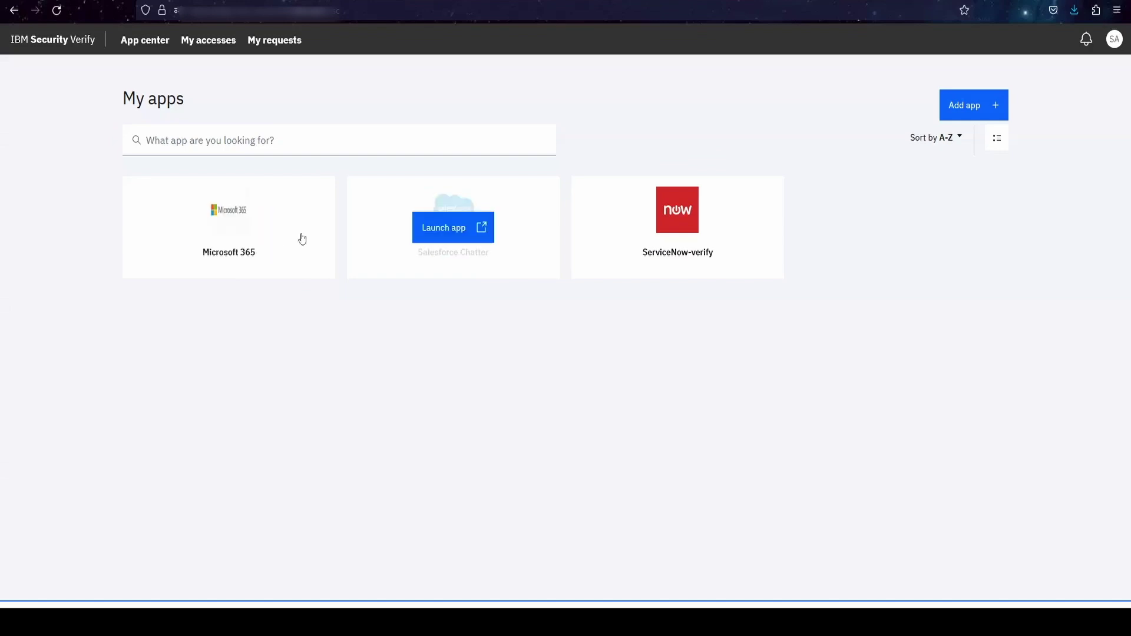
mouse_move(644, 239)
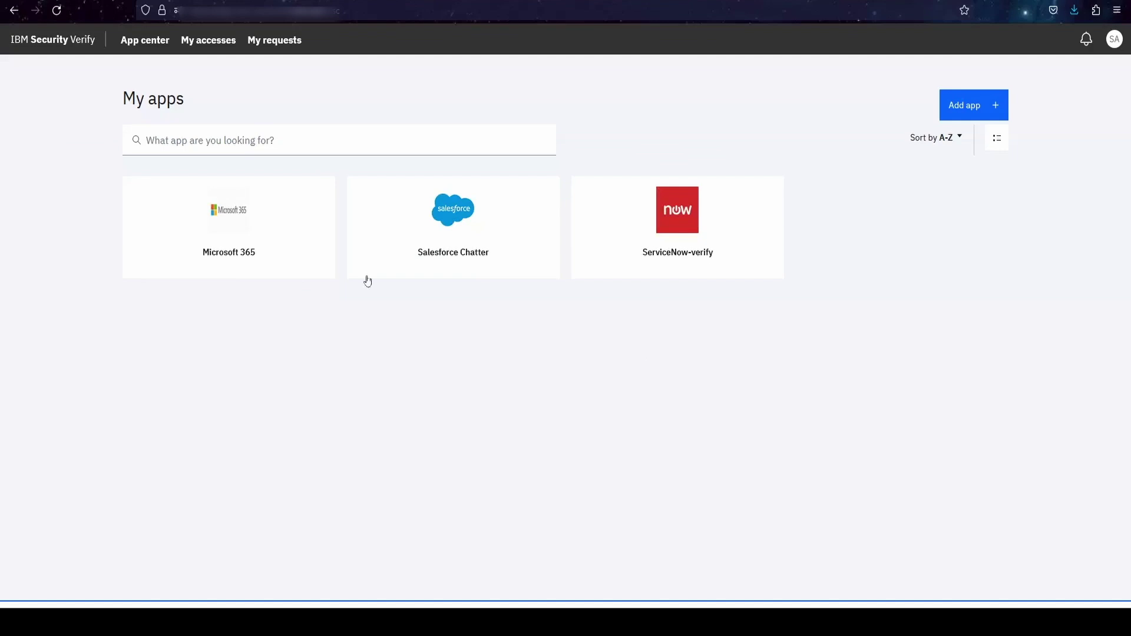
click(187, 52)
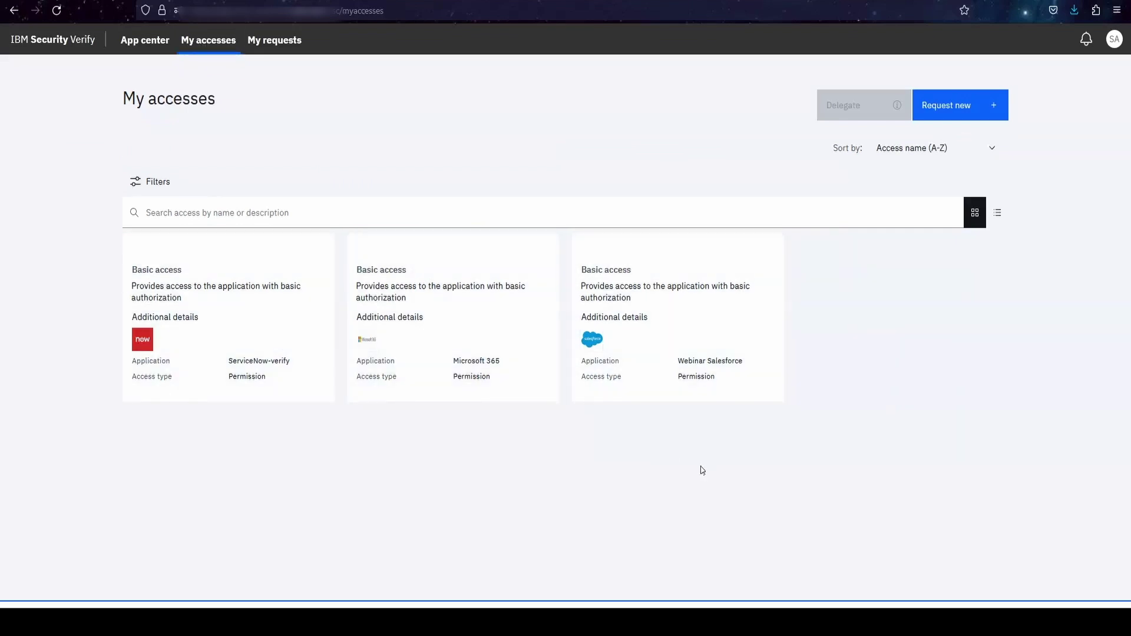
- Request complianceofficer and developers on LDAP-techday-demo with justification 'Need accsss' and submit
click(960, 111)
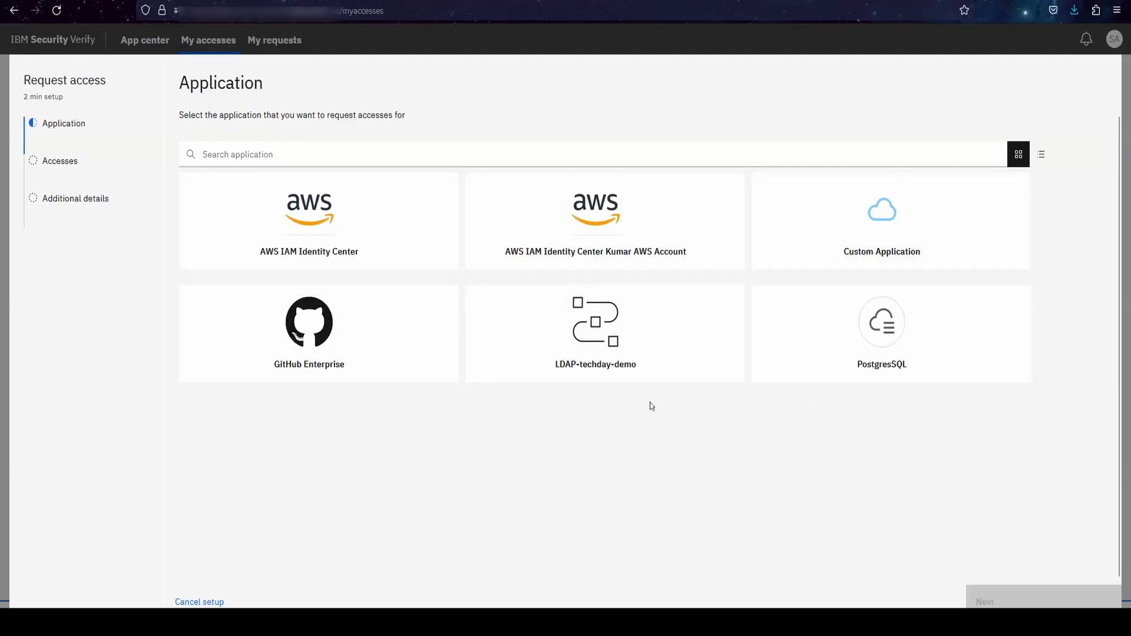
click(588, 346)
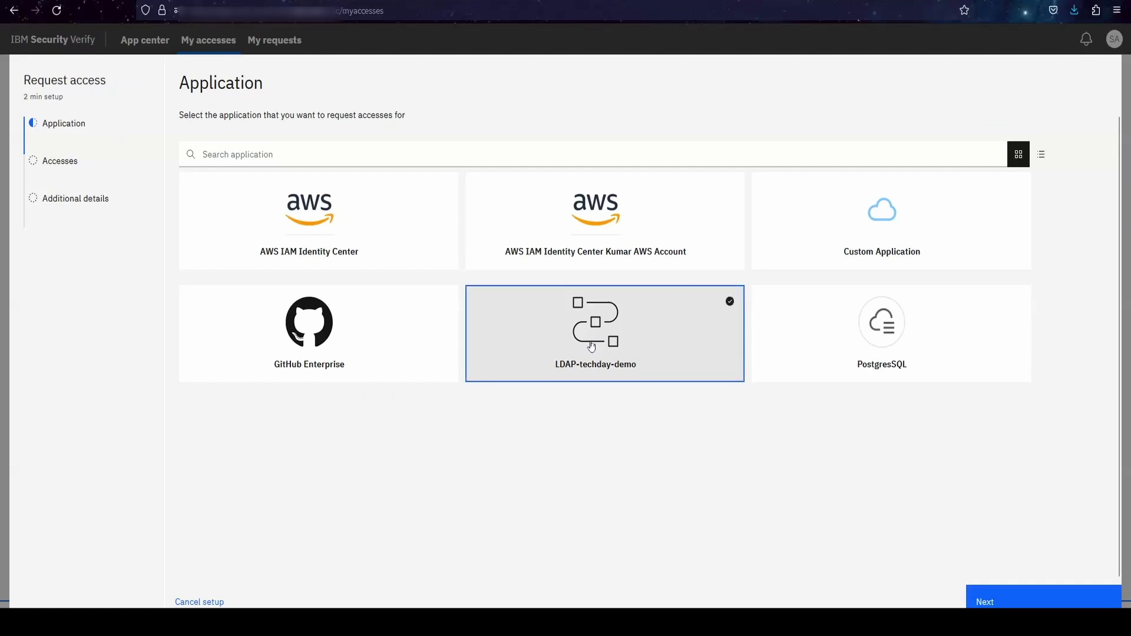
click(1015, 605)
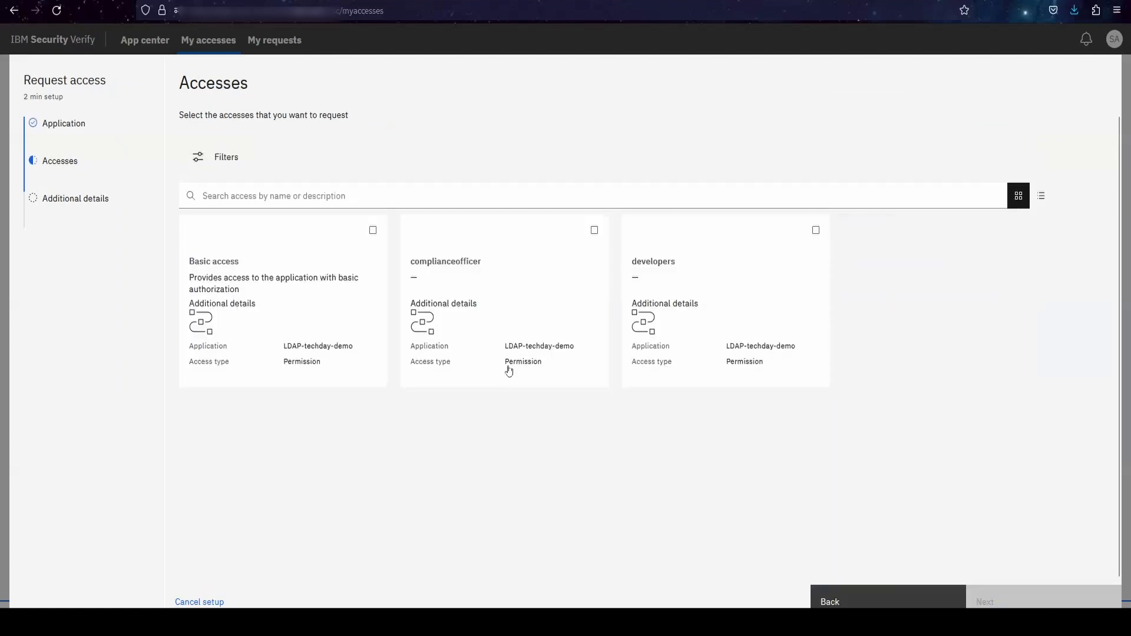
click(594, 230)
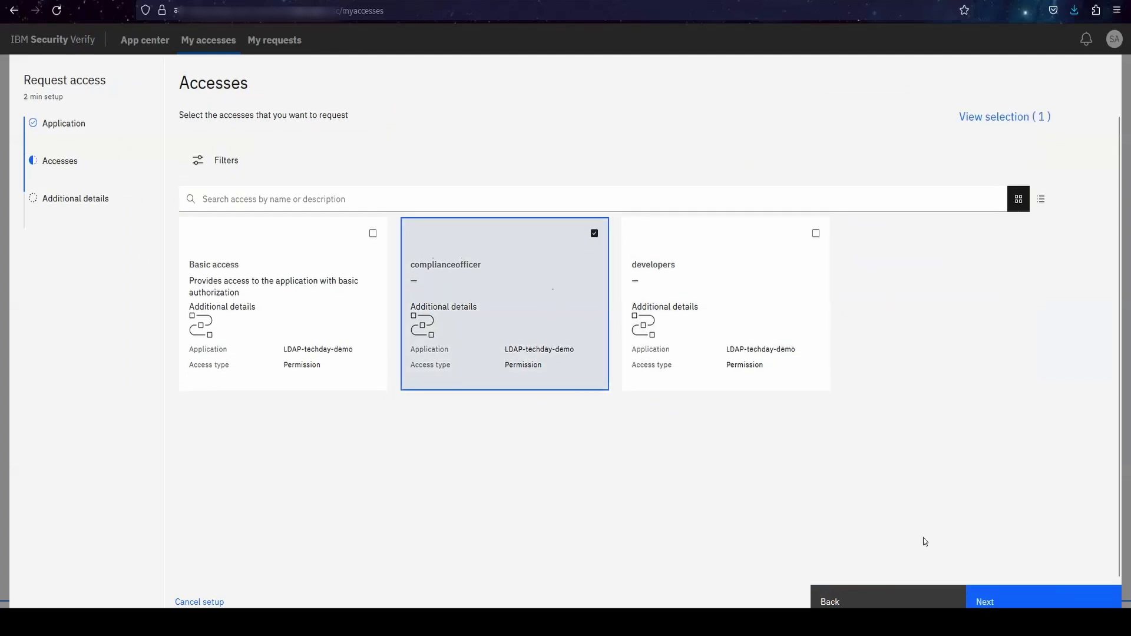
click(817, 232)
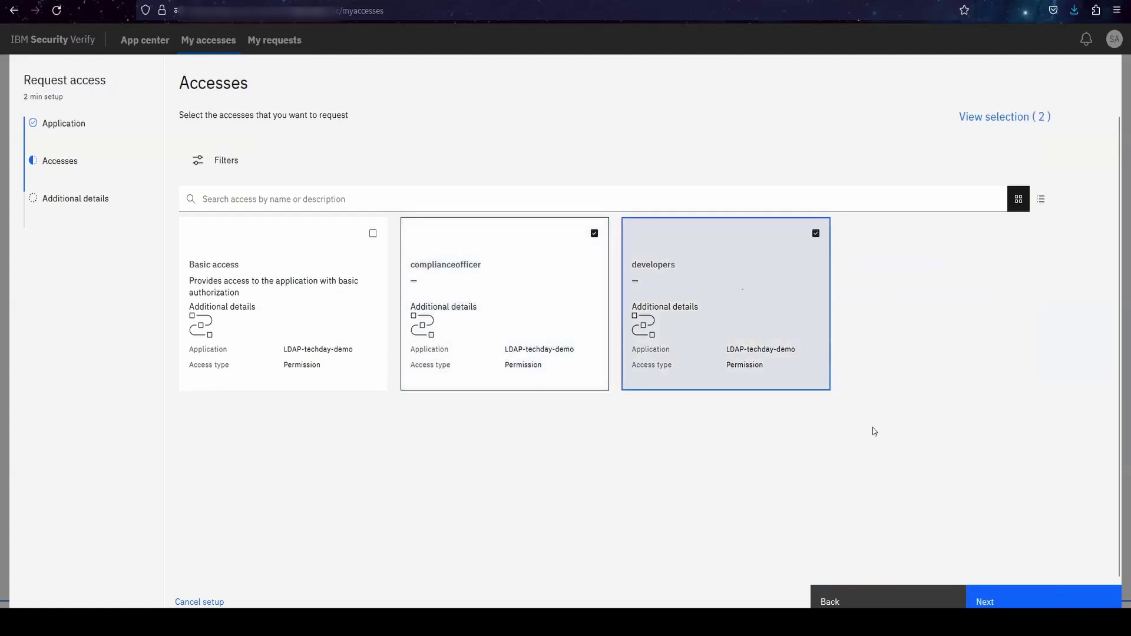
click(1030, 604)
click(439, 210)
text(Need)
text( accs)
text(ss)
click(1043, 600)
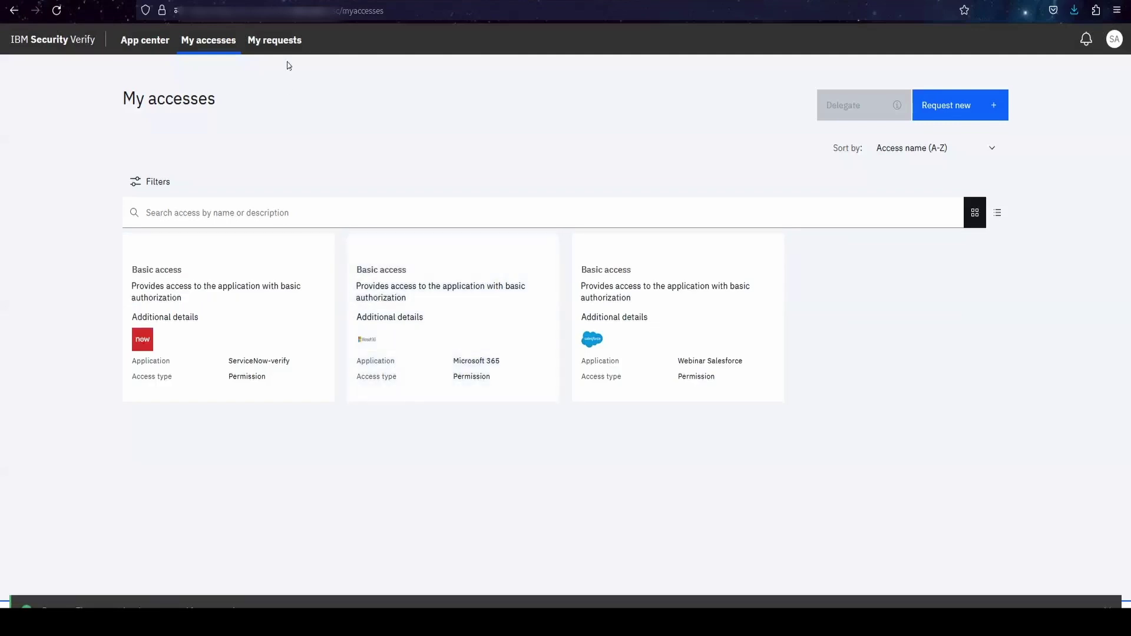
- Check My requests for the two pending LDAP-techday-demo requests, reviewing the developers request's details
click(287, 44)
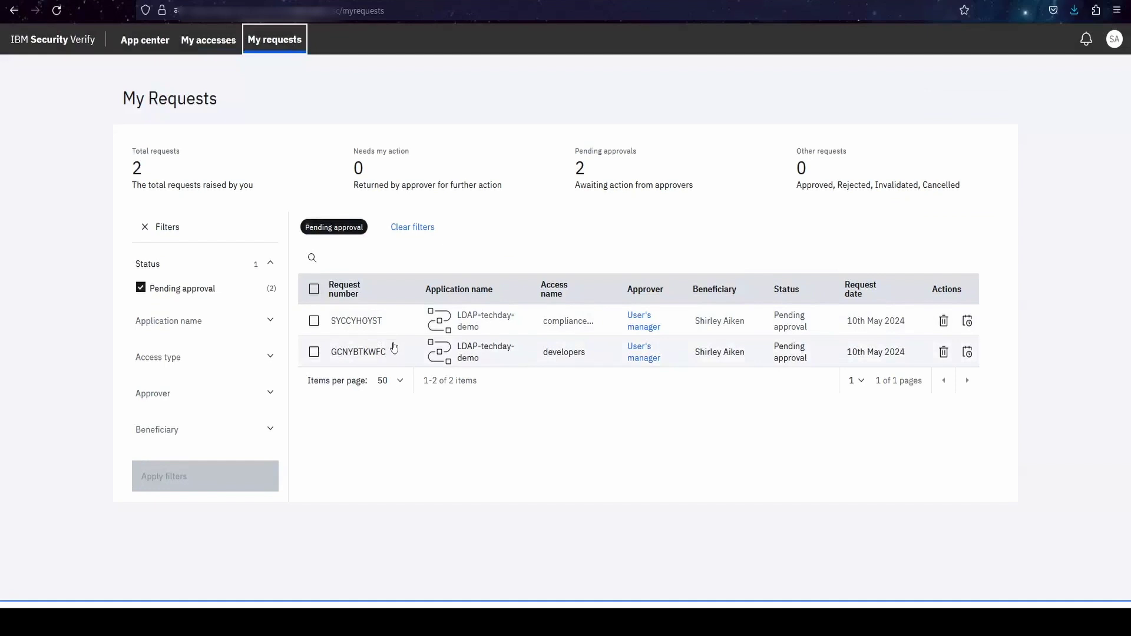
click(503, 357)
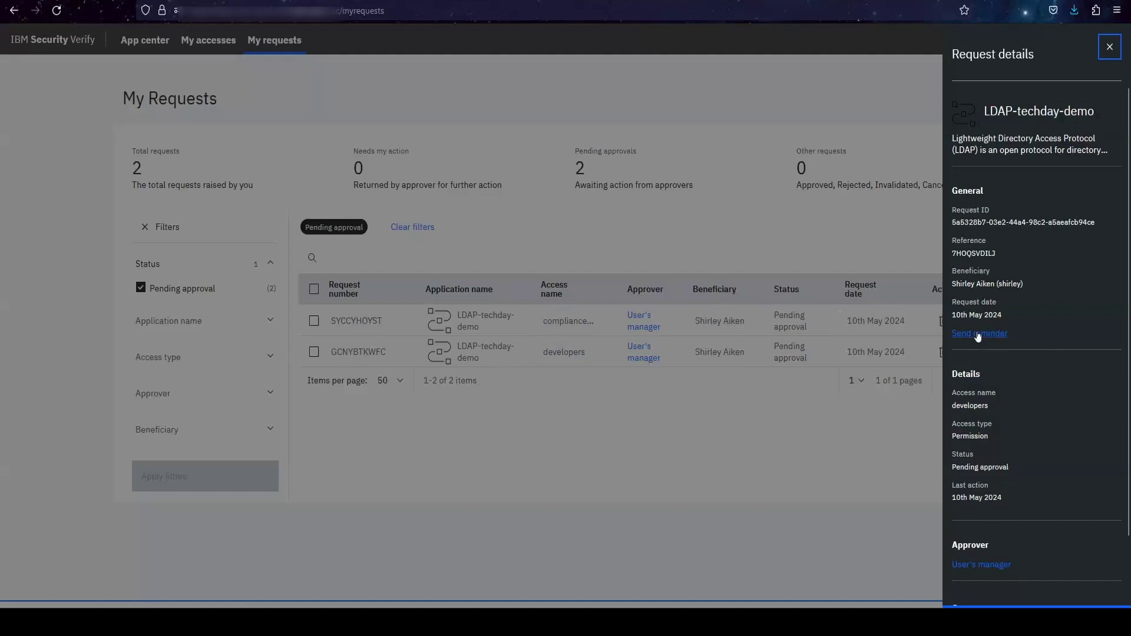
scroll(992, 551, down, 1)
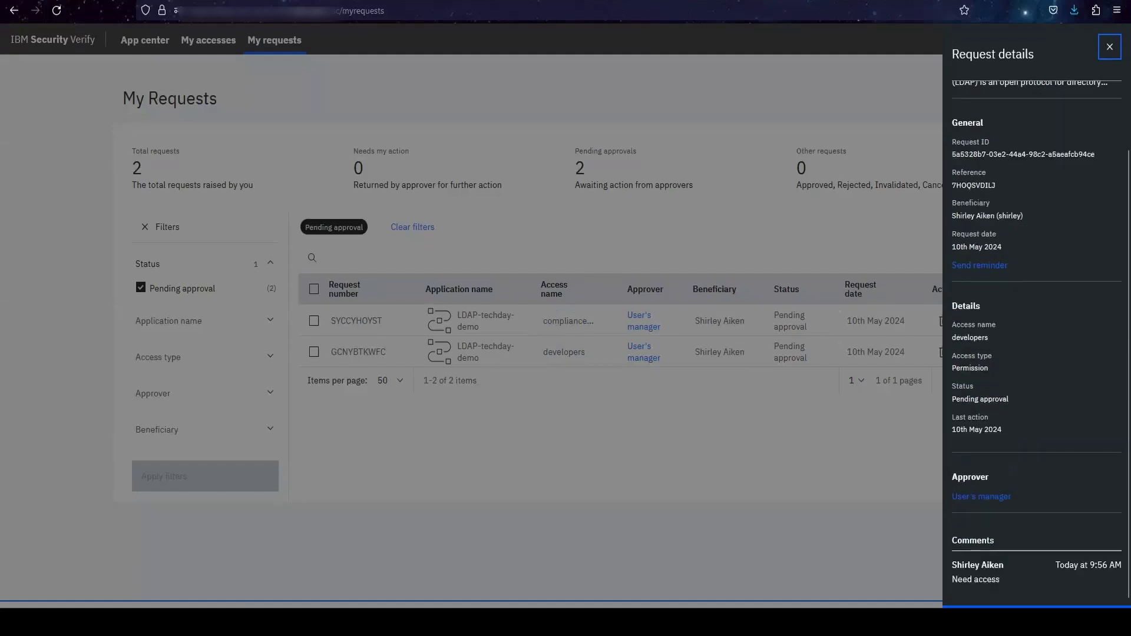
click(1102, 46)
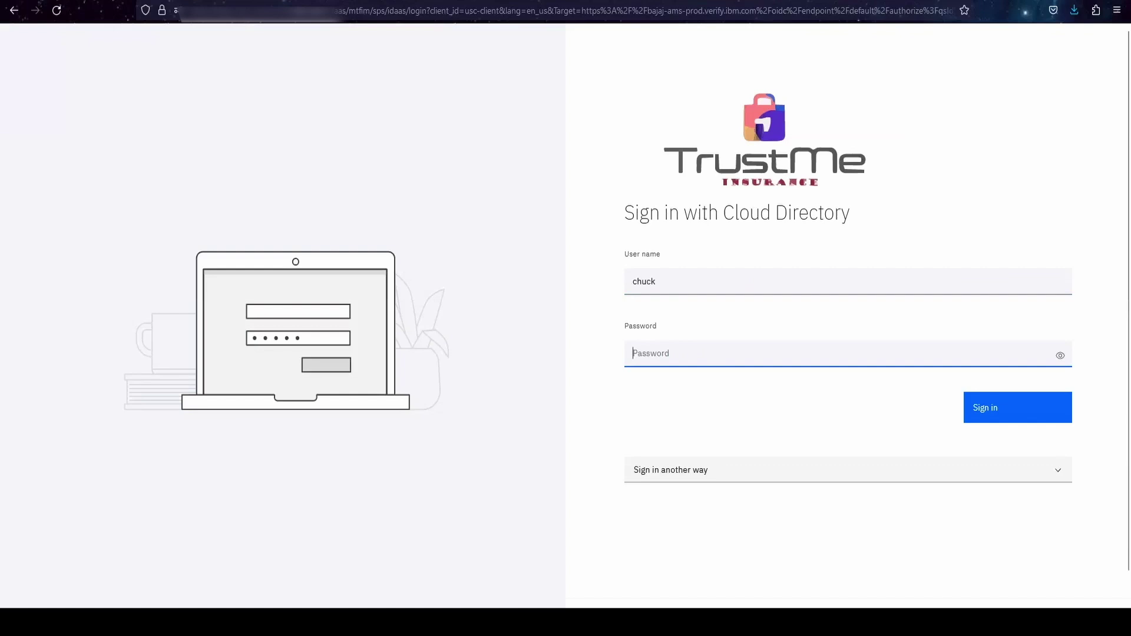
- Sign in as the manager, glance at a PostgresSQL request, then open Task manager's pending approvals
text(•••••••••)
click(981, 408)
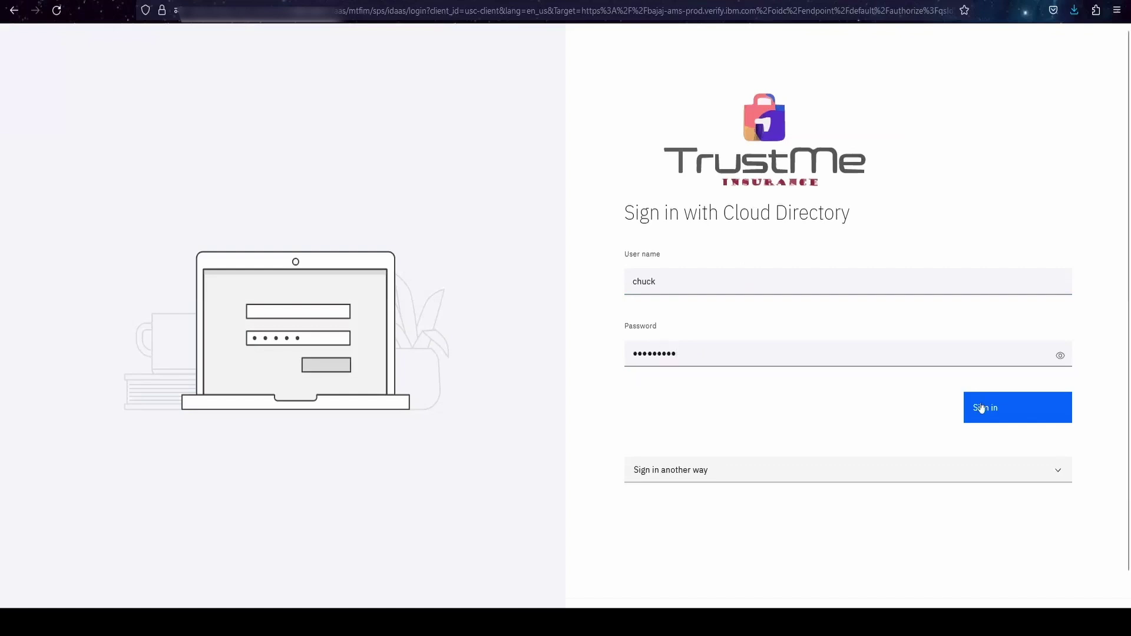
click(276, 45)
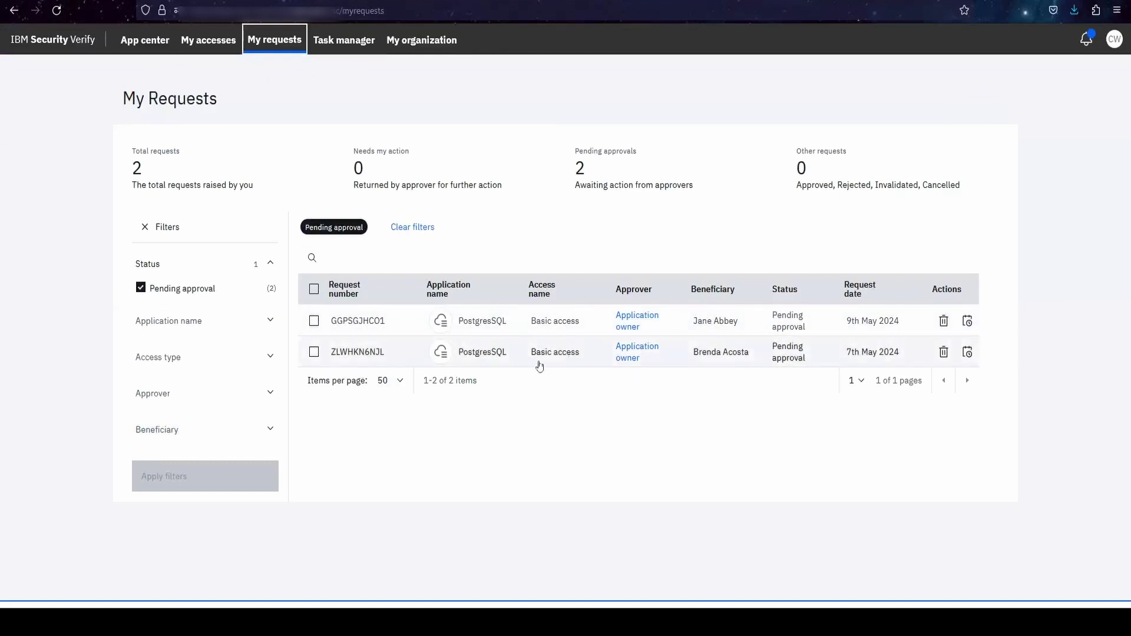
click(537, 361)
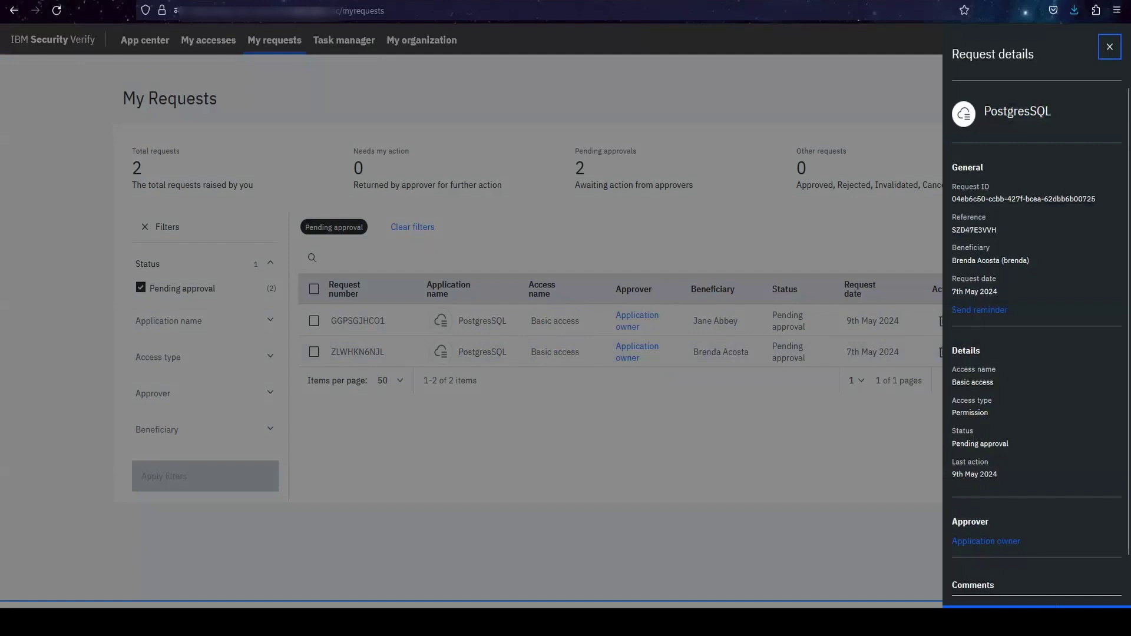
click(1107, 48)
click(344, 40)
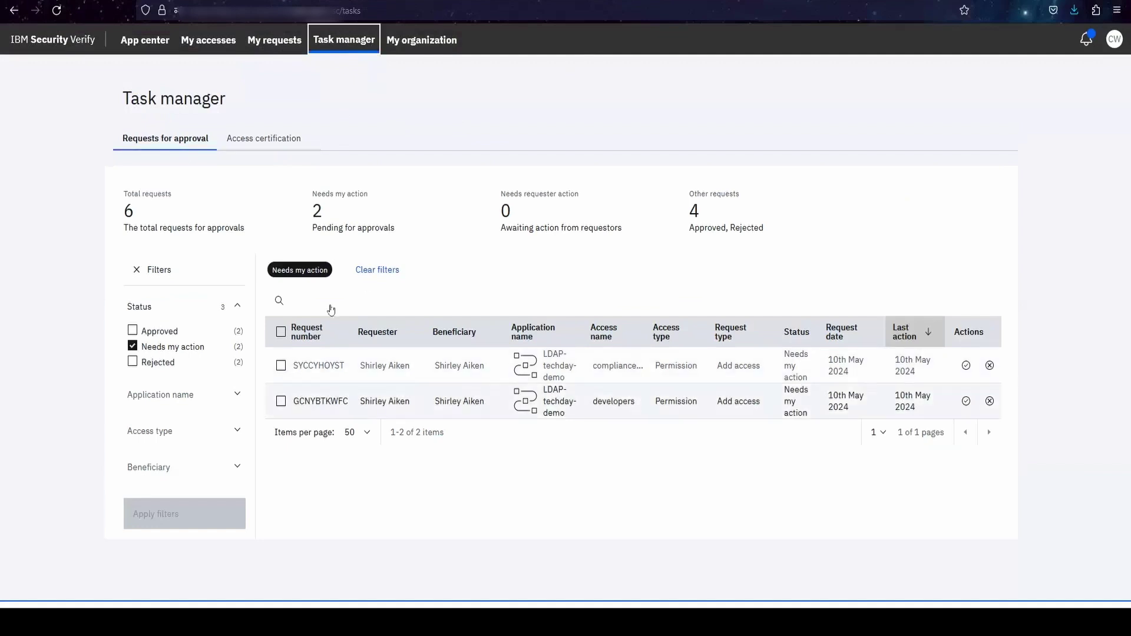
click(281, 401)
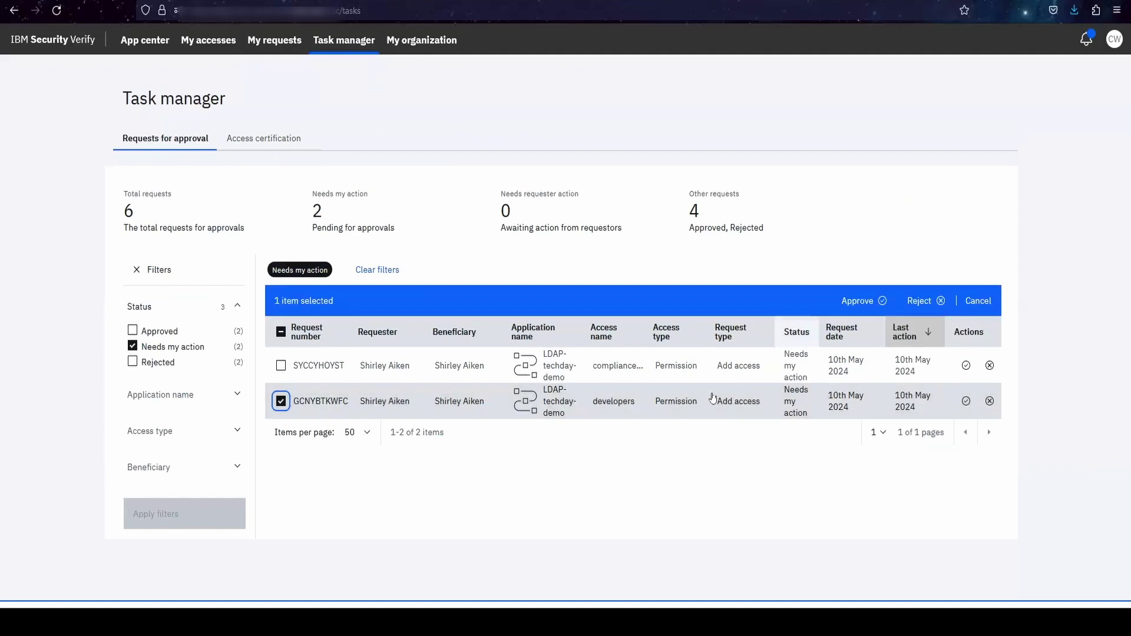
click(874, 301)
text(approve)
click(719, 464)
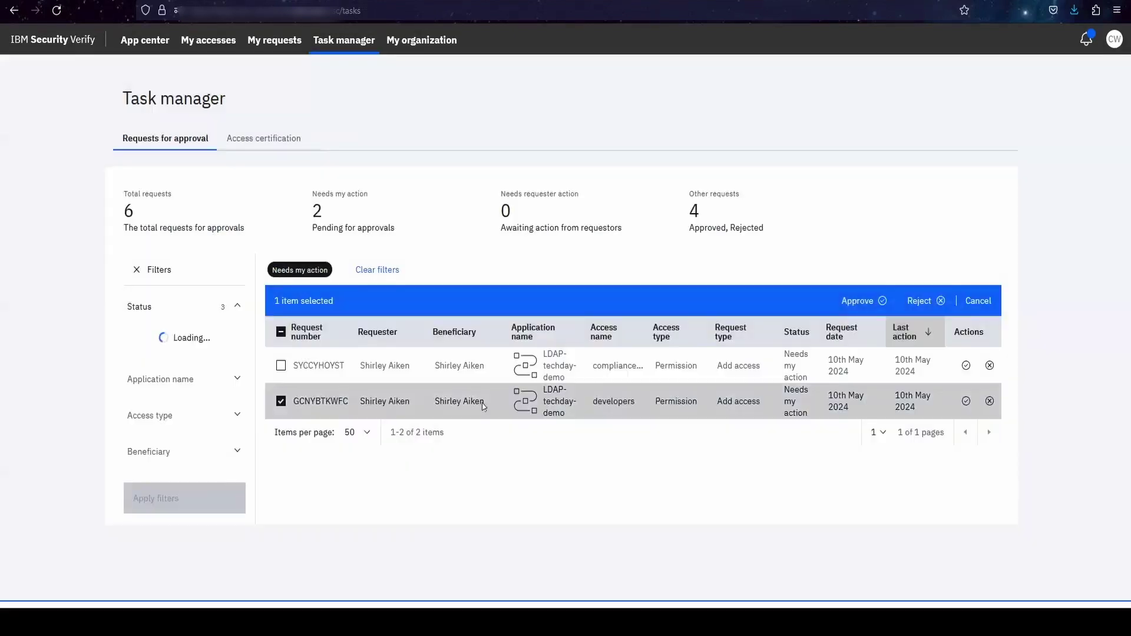
click(281, 365)
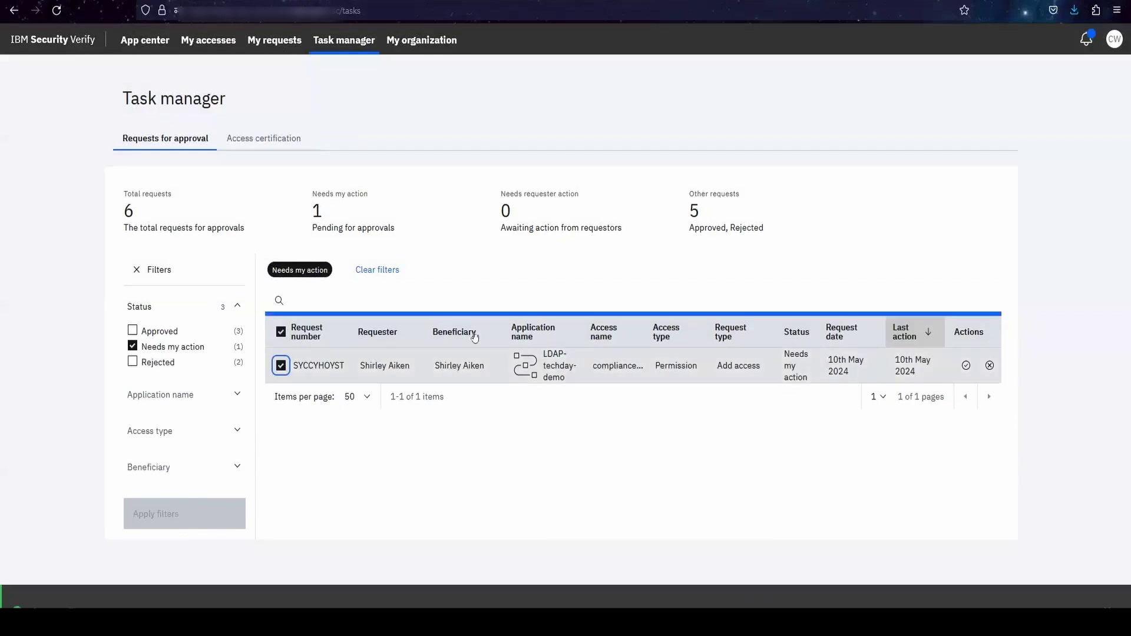
click(921, 302)
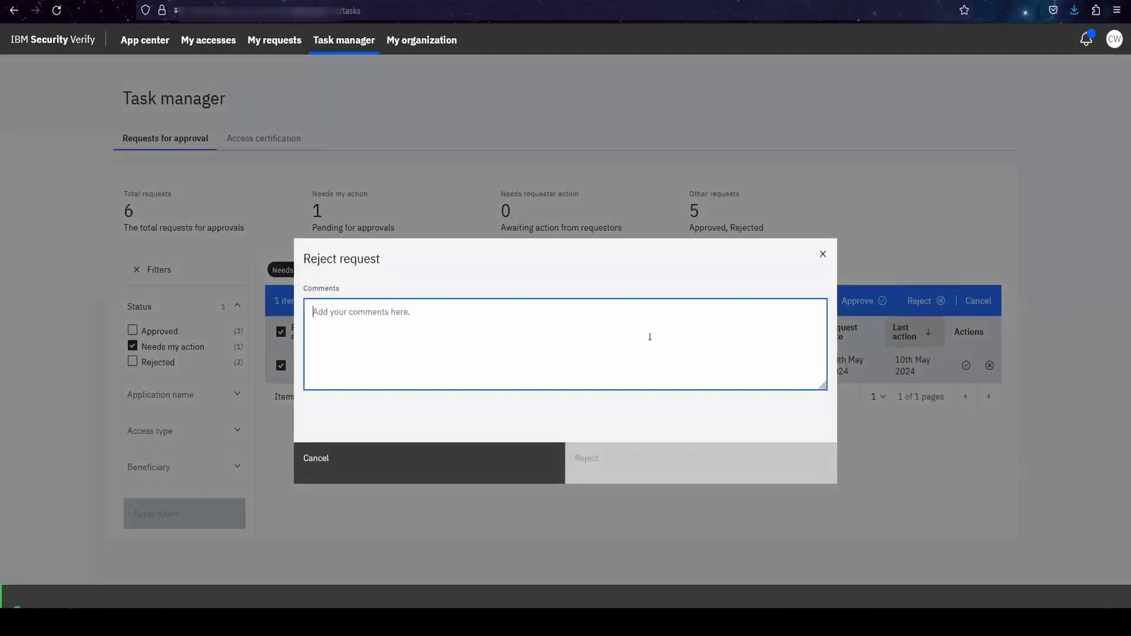
text(rejected)
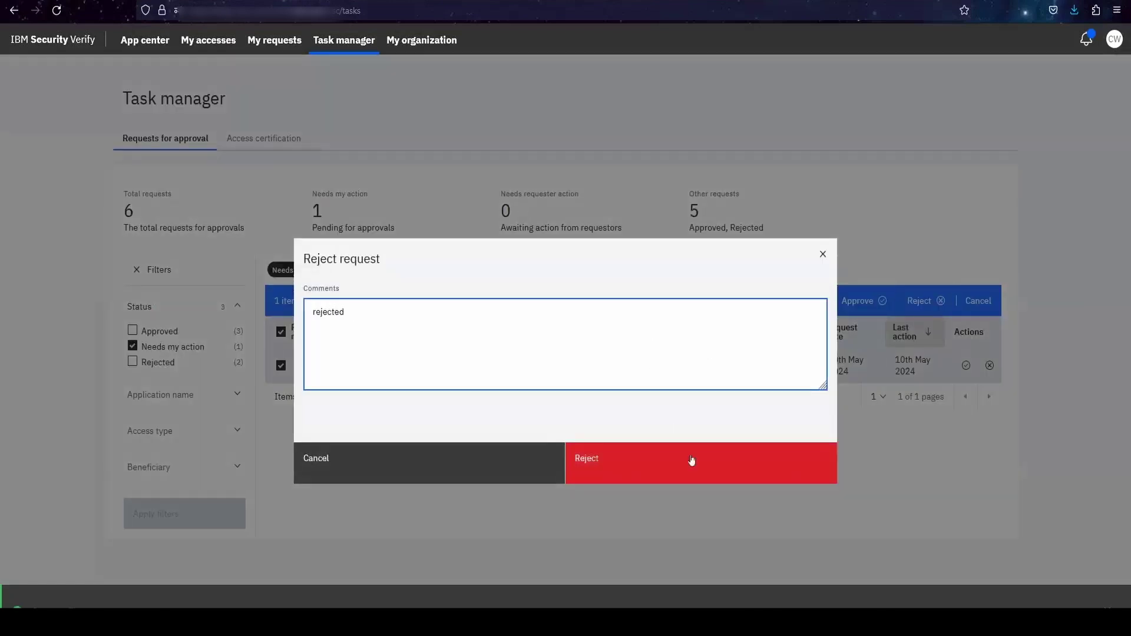
click(692, 469)
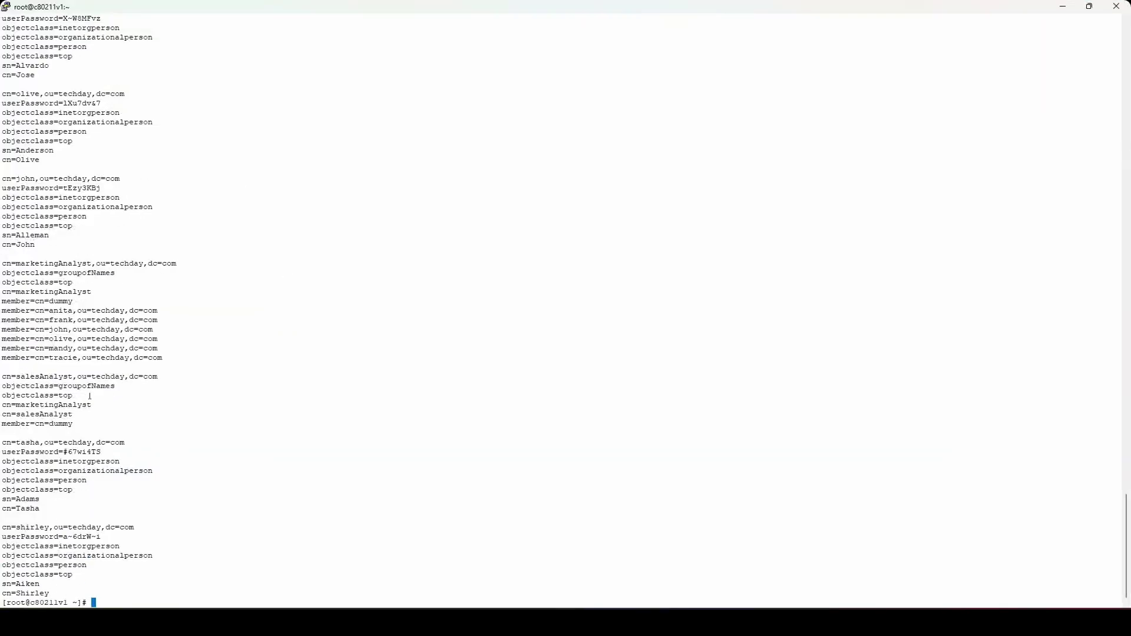
- Rerun the ldapsearch listing in PuTTY, then move the terminal aside and dismiss it
key(Up)
key(Return)
drag(147, 8, 16, 22)
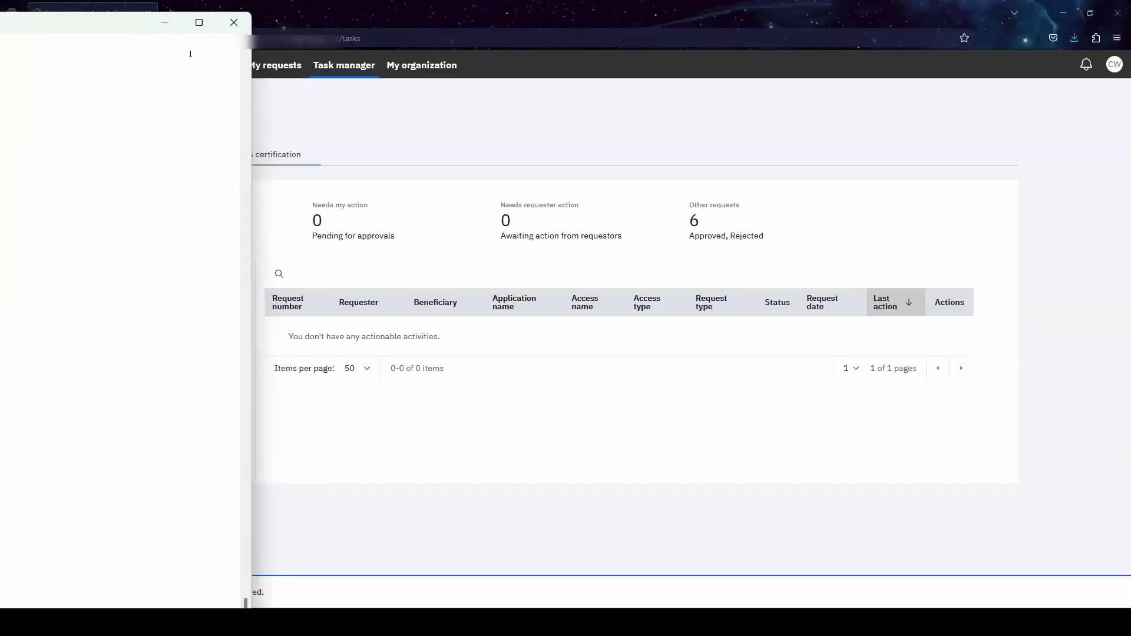
key(alt+Tab)
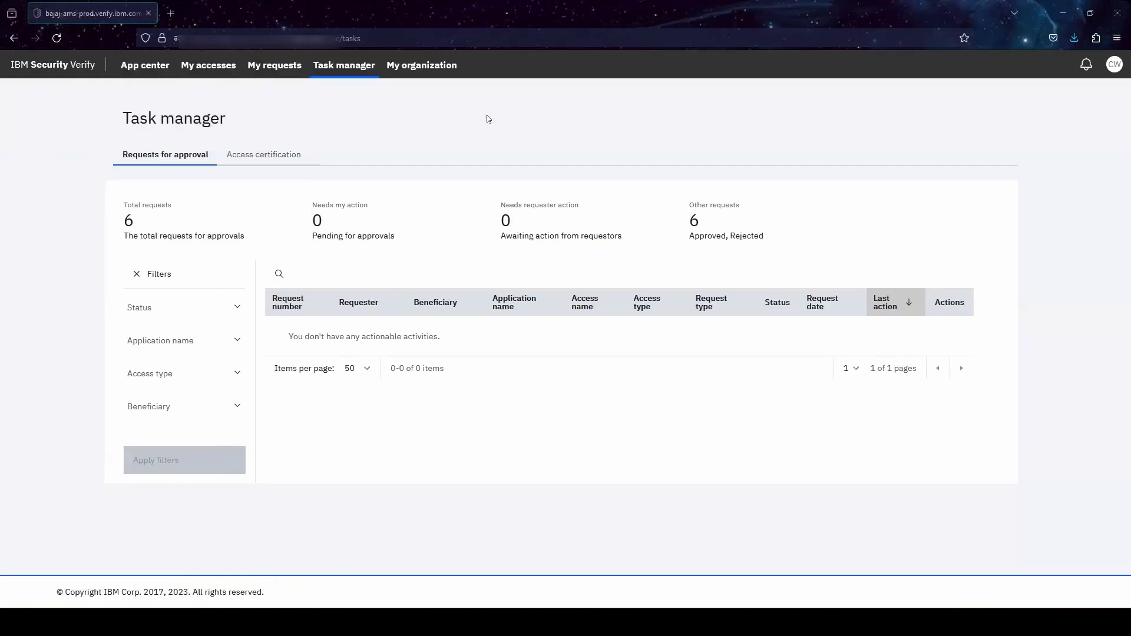
- Open the My organization tab to see the six enabled member users
click(422, 68)
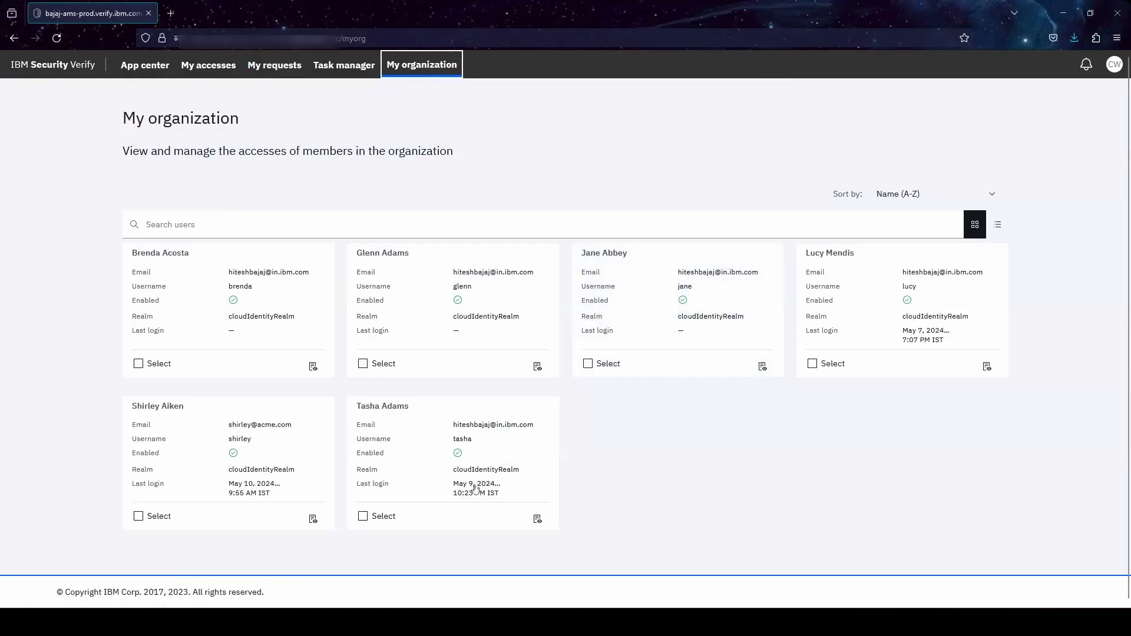
- Request PostgresSQL Basic access for the second bottom-row member, justified as 'raising request for employee'
click(376, 516)
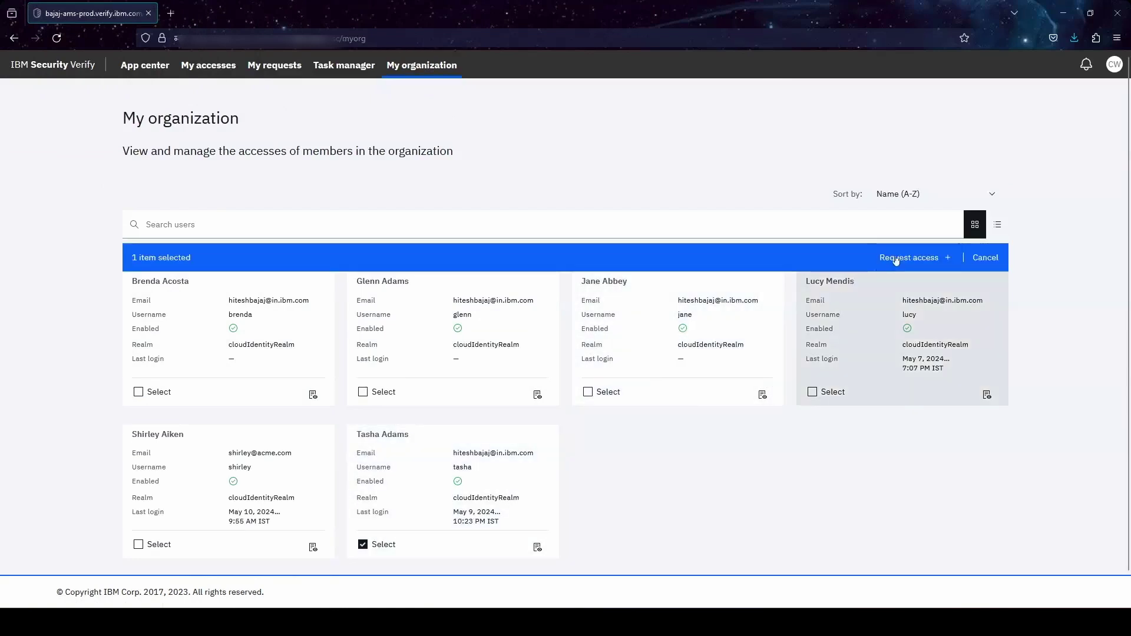
click(896, 257)
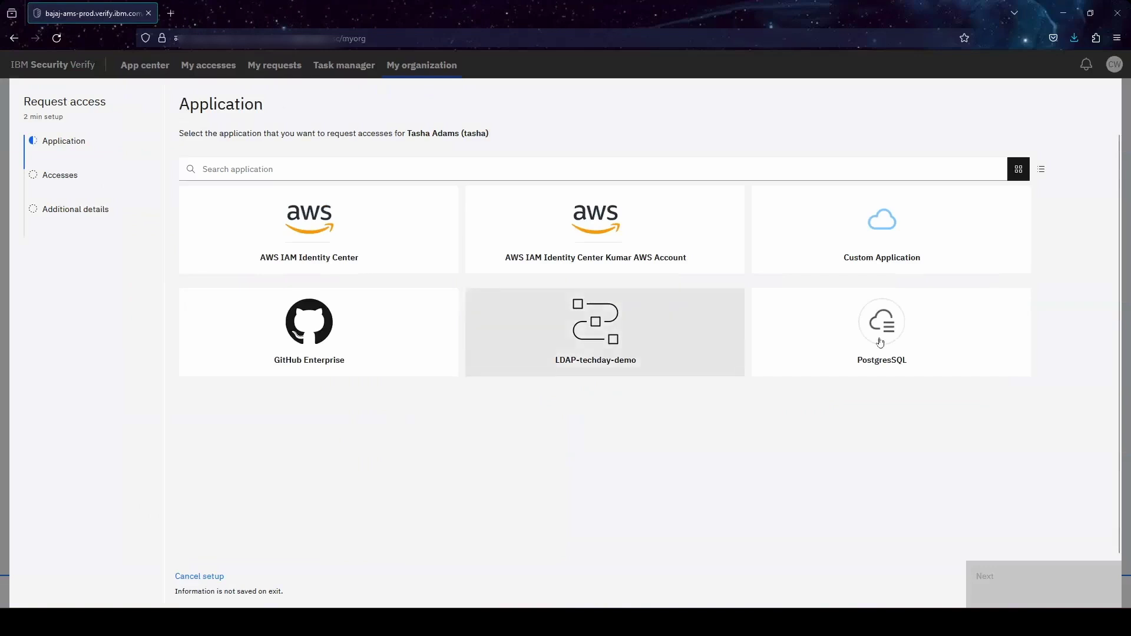
click(880, 343)
click(1037, 586)
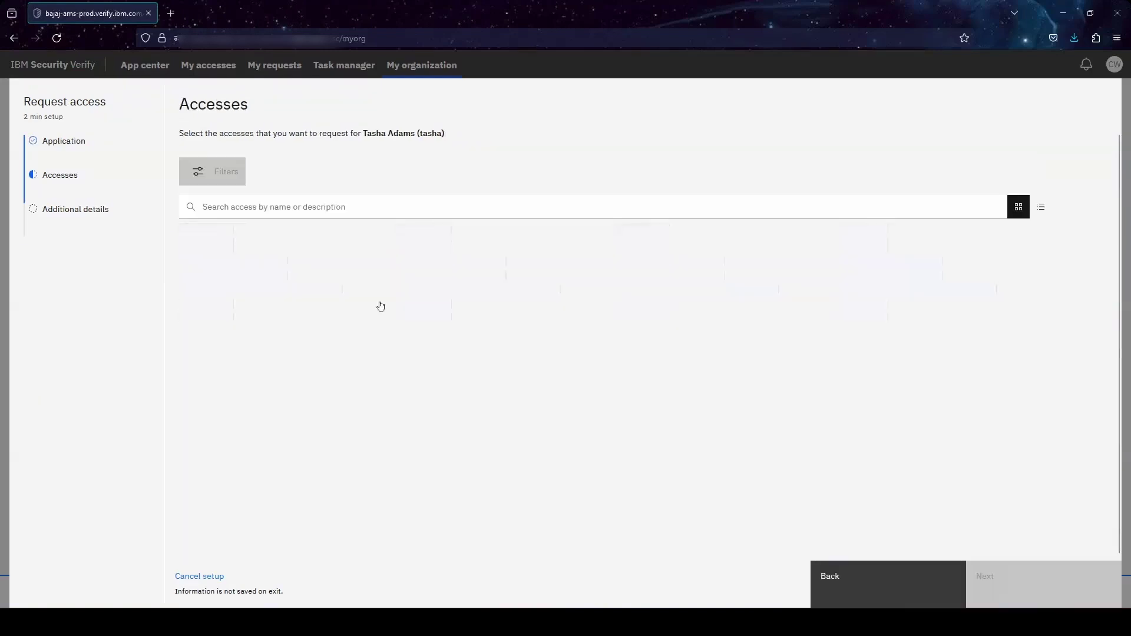
click(354, 283)
click(1001, 576)
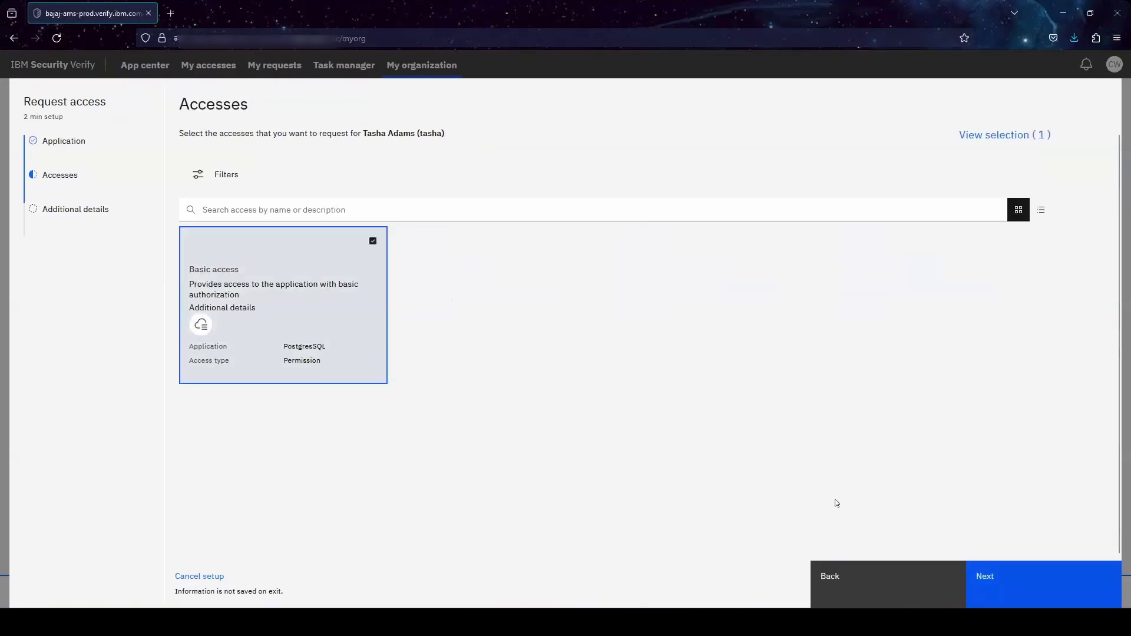
click(393, 215)
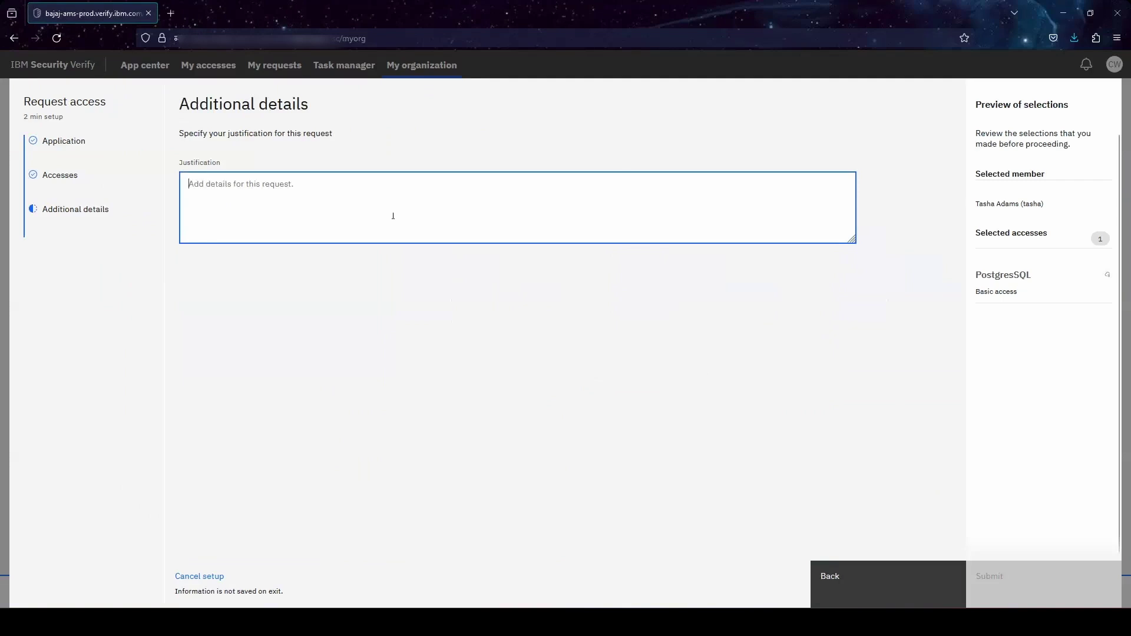
text(raising request for employee)
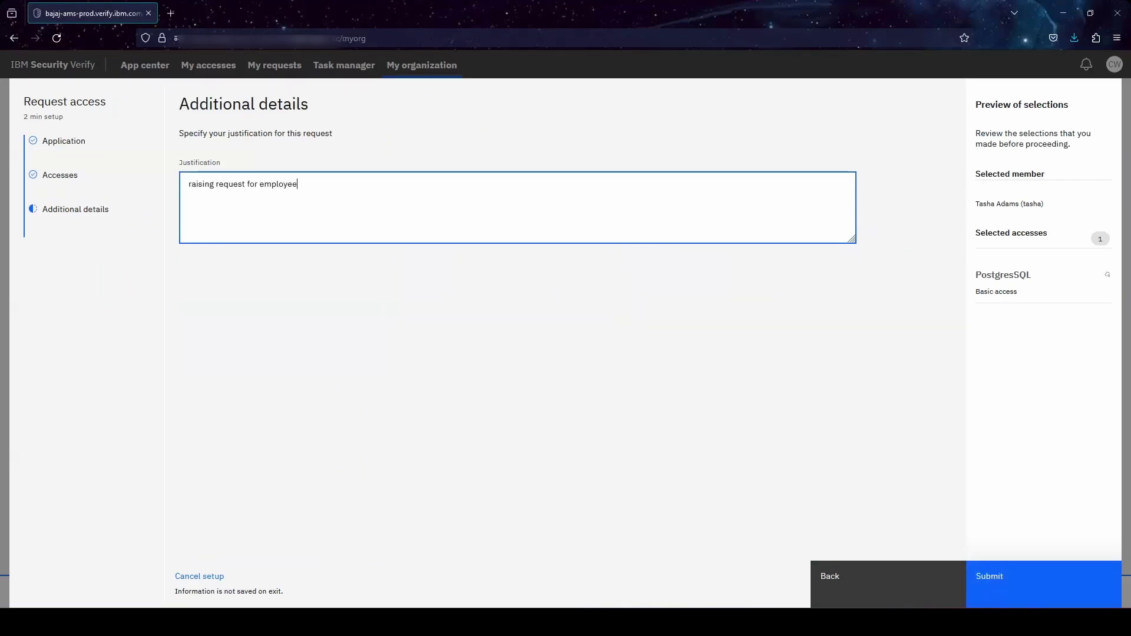
click(1030, 599)
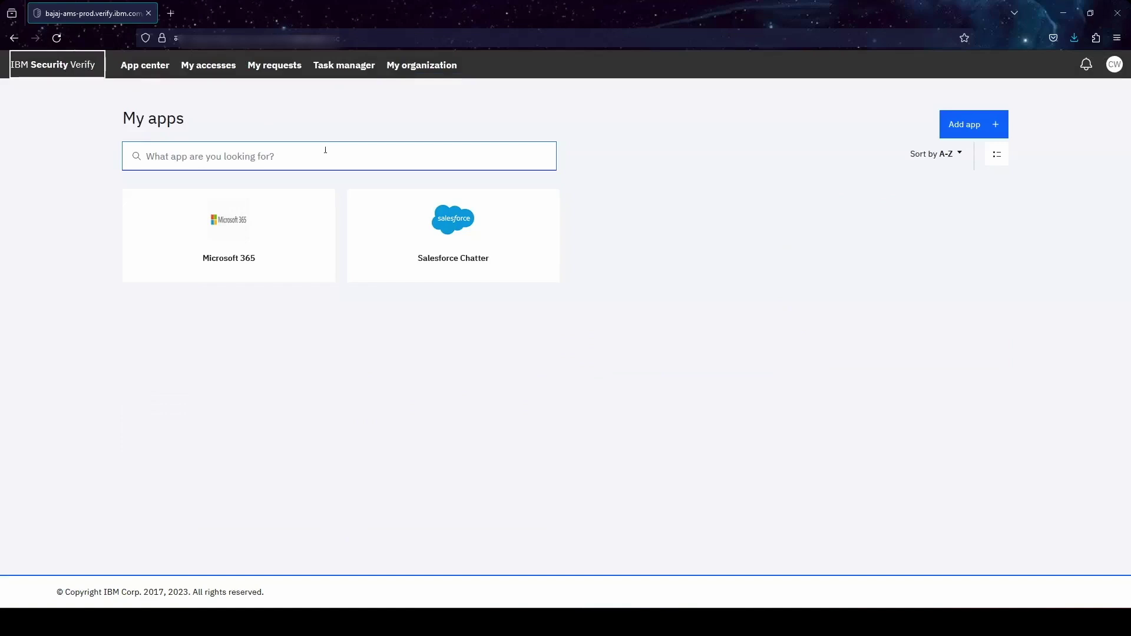
- Open the Analyst - Quartely Campaign entitlements review from the access certification tasks
click(345, 69)
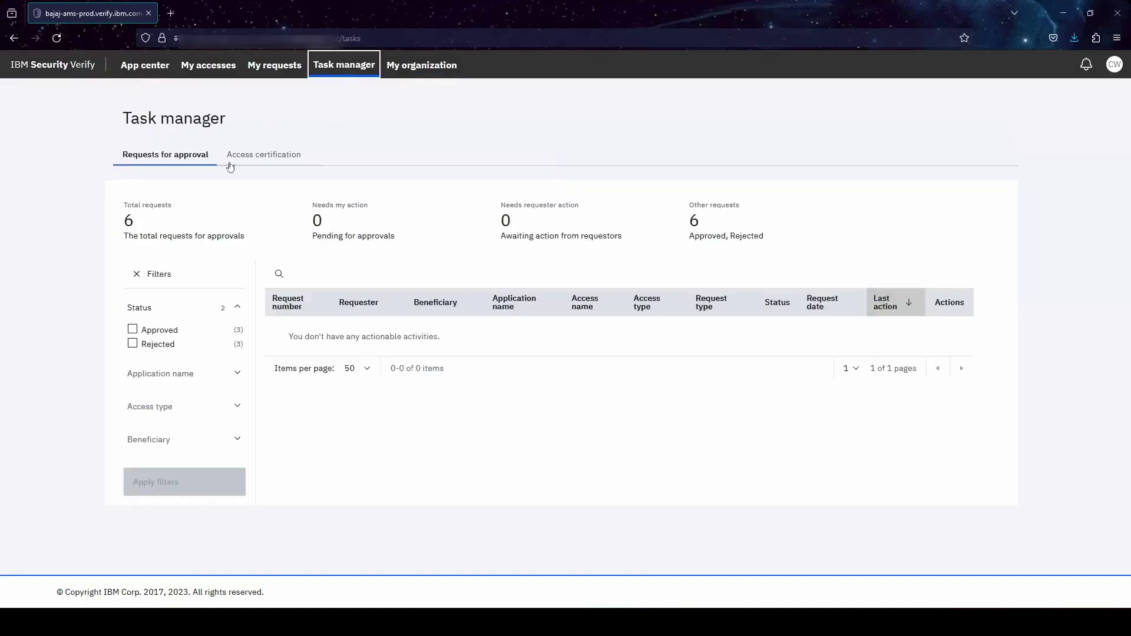
click(265, 158)
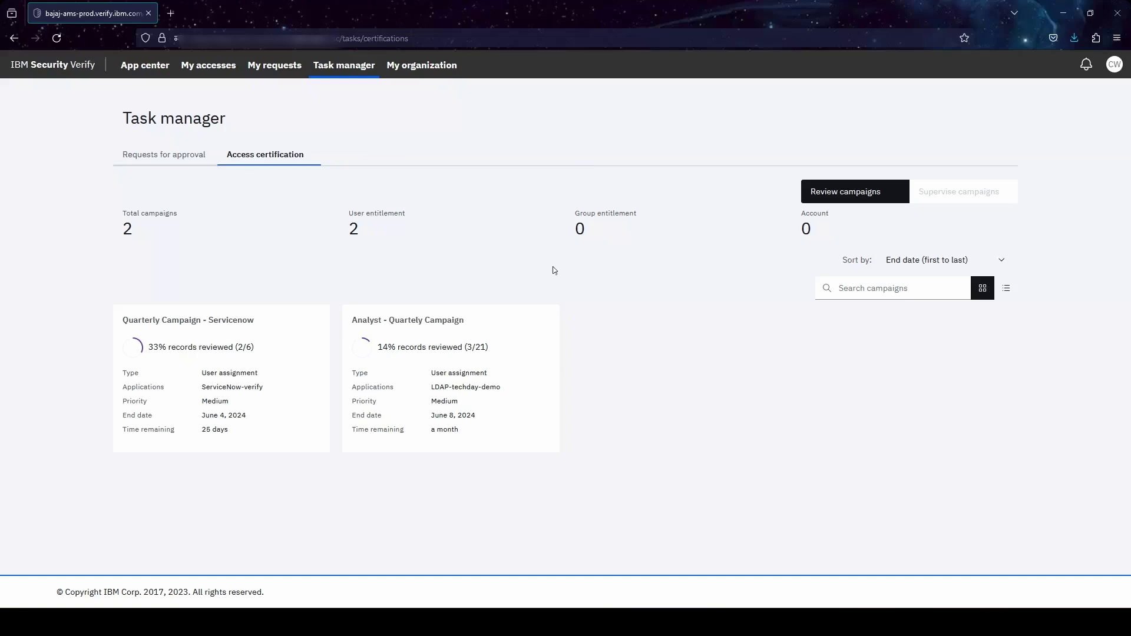
click(501, 376)
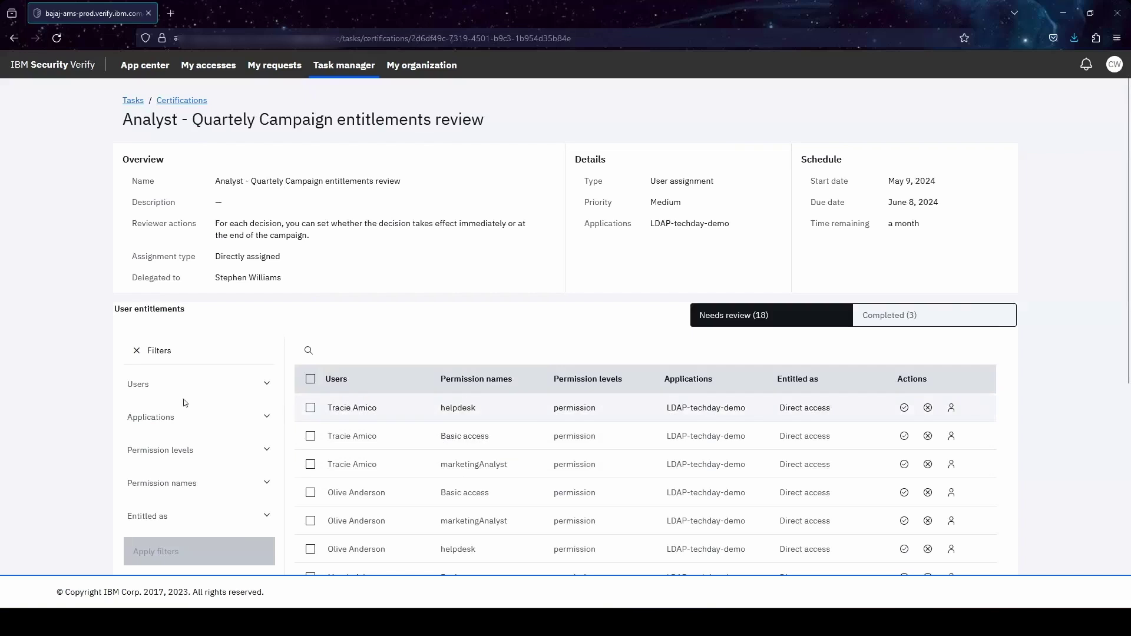
- Redirect the first user's helpdesk entitlement review to the campaign supervisor
click(567, 413)
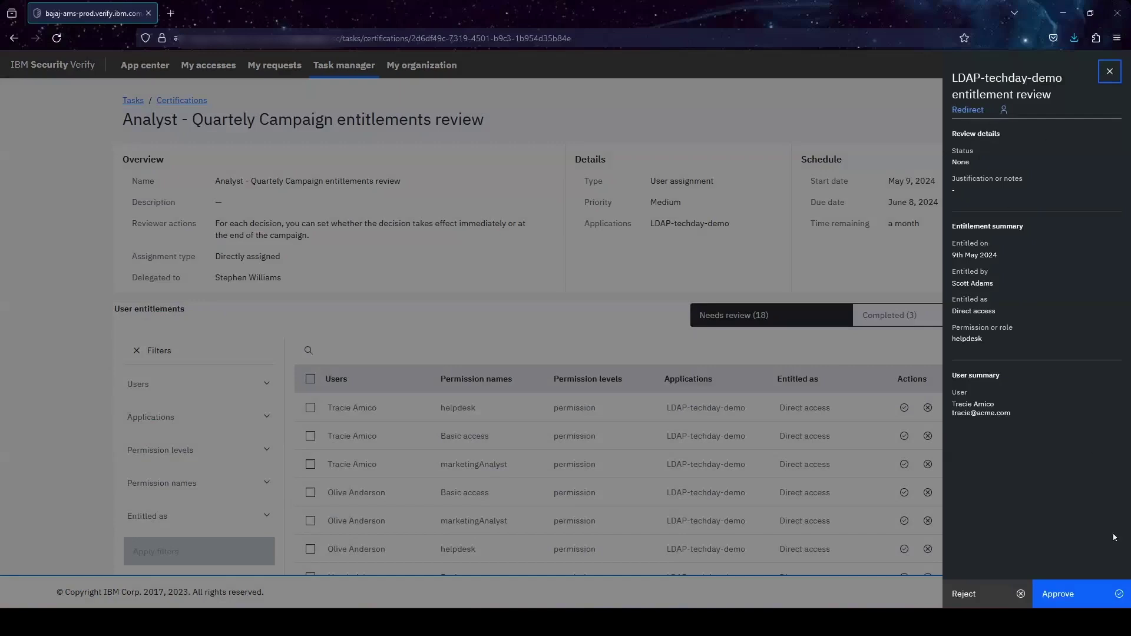
click(966, 109)
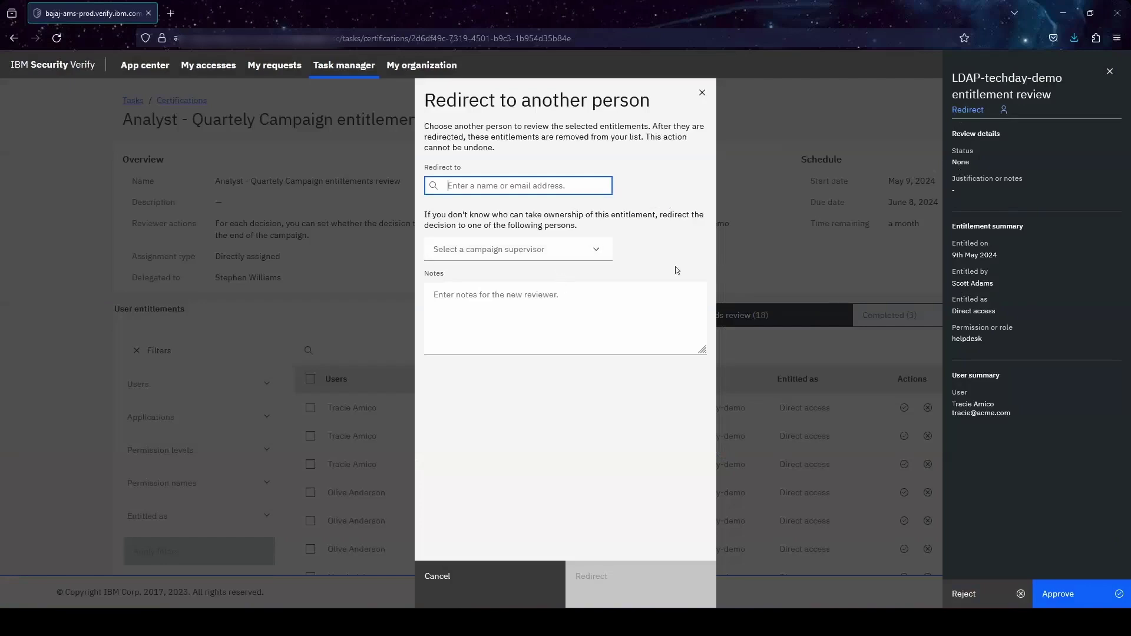
click(578, 252)
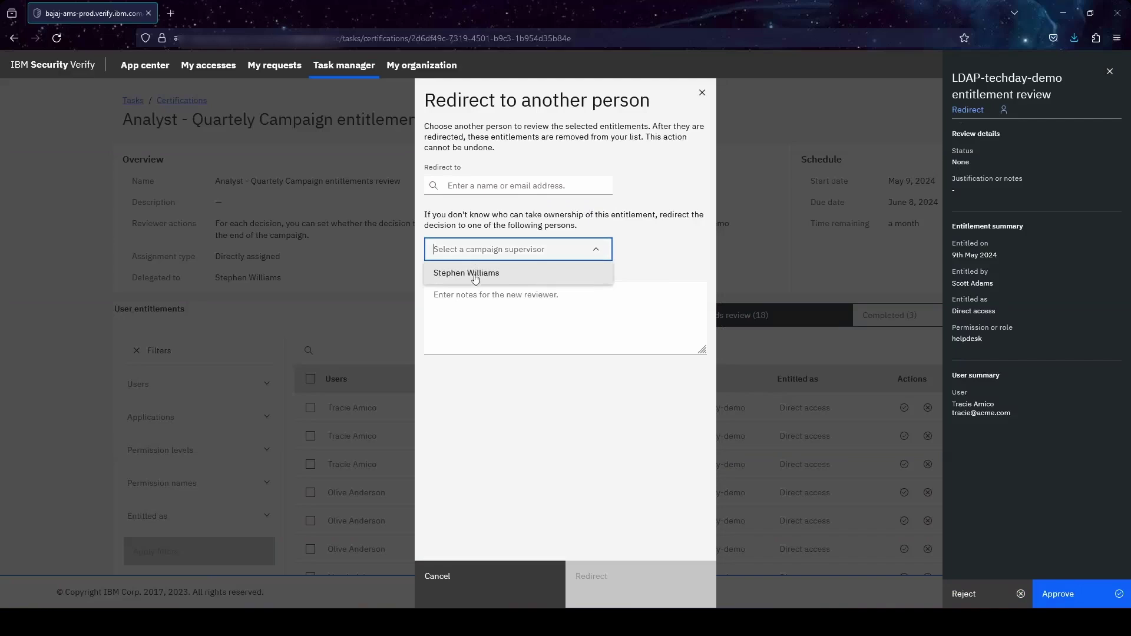
click(475, 276)
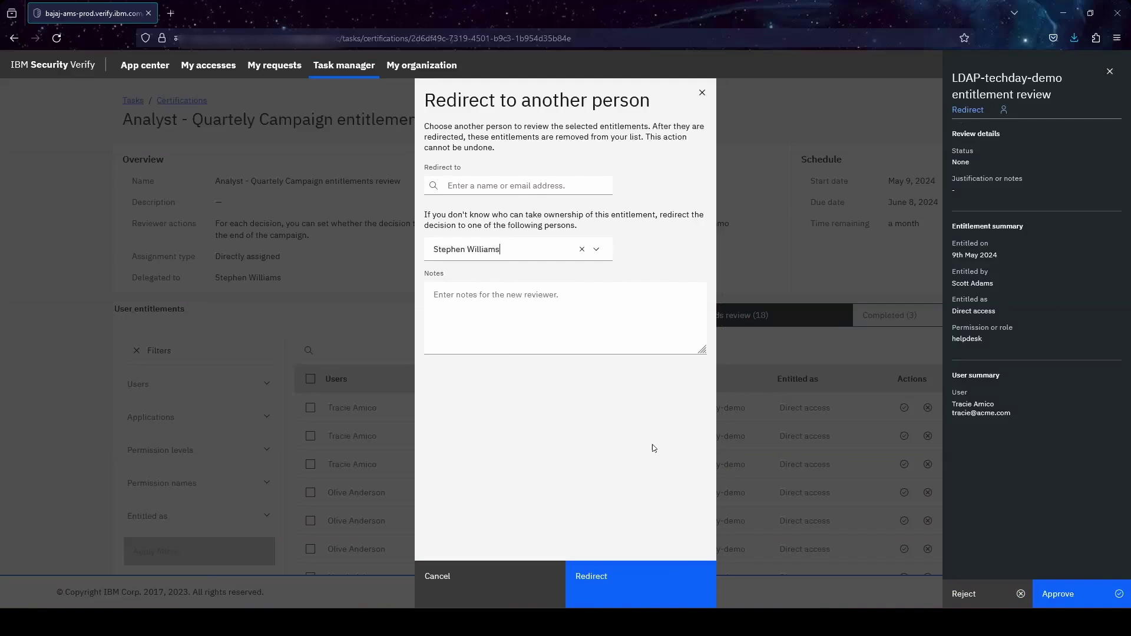
click(668, 589)
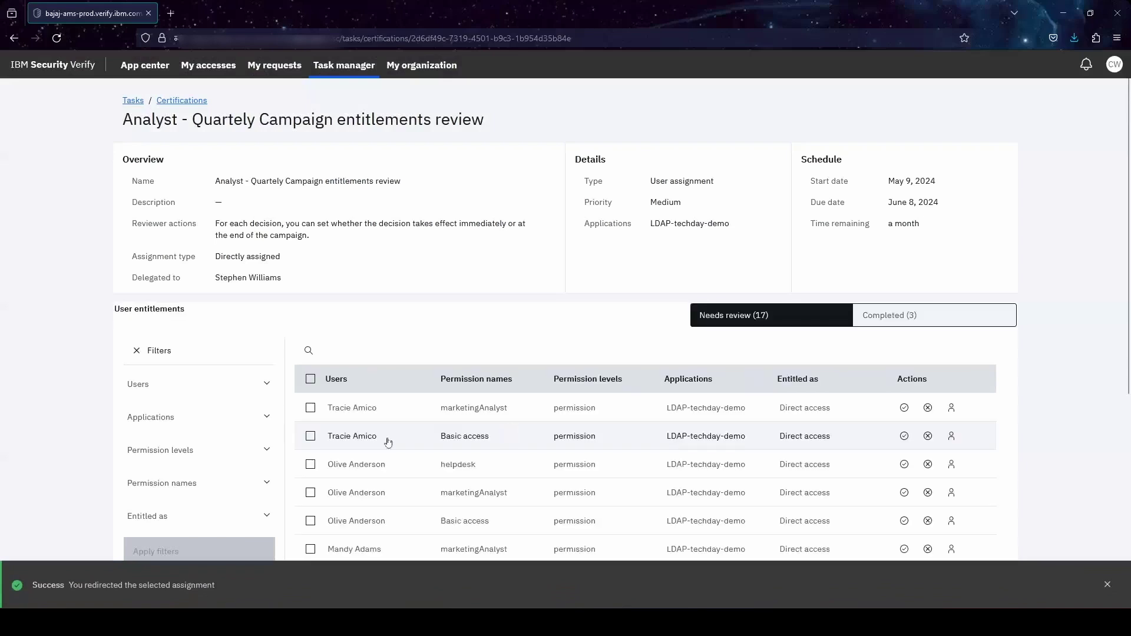
- Approve the first user's Basic access entitlement immediately with the note 'apporv'
click(309, 437)
click(760, 351)
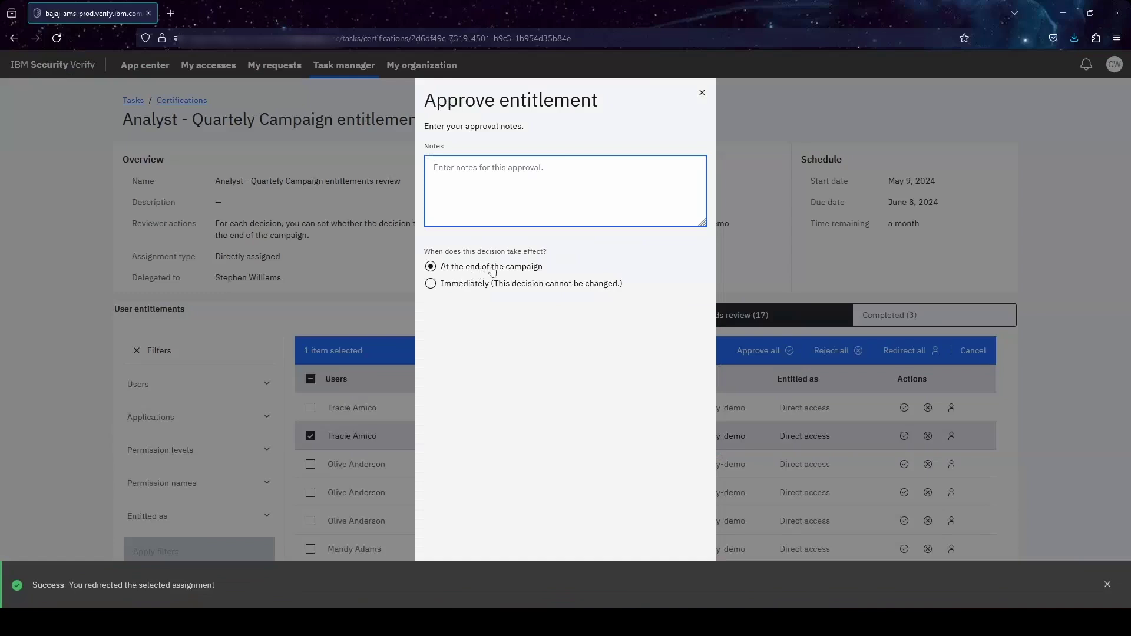
click(473, 285)
text(apporved)
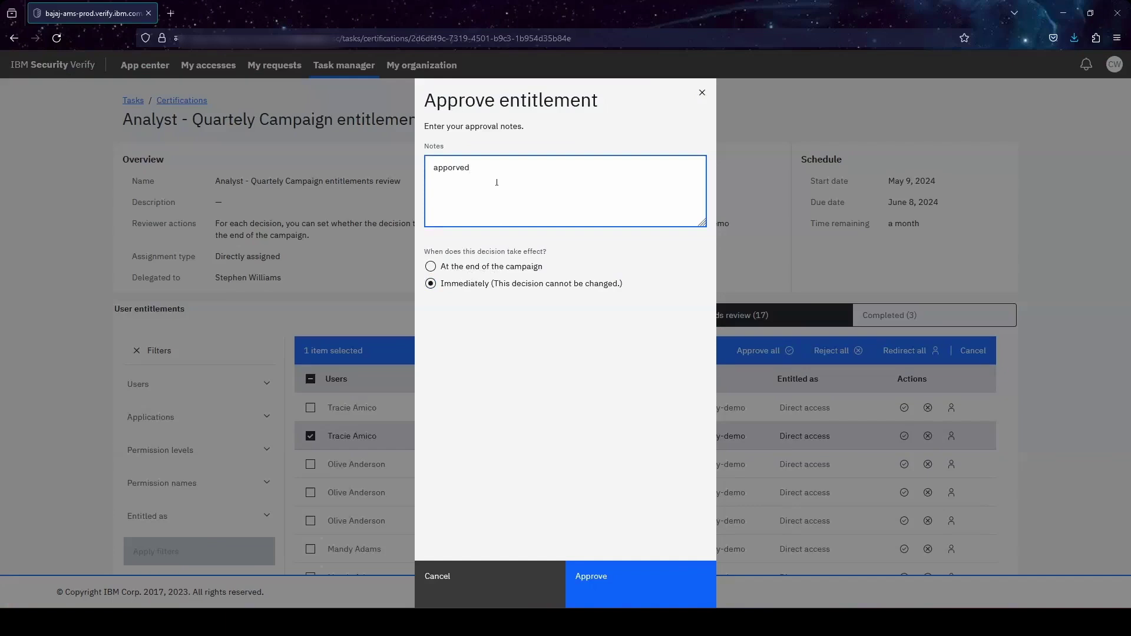
click(687, 594)
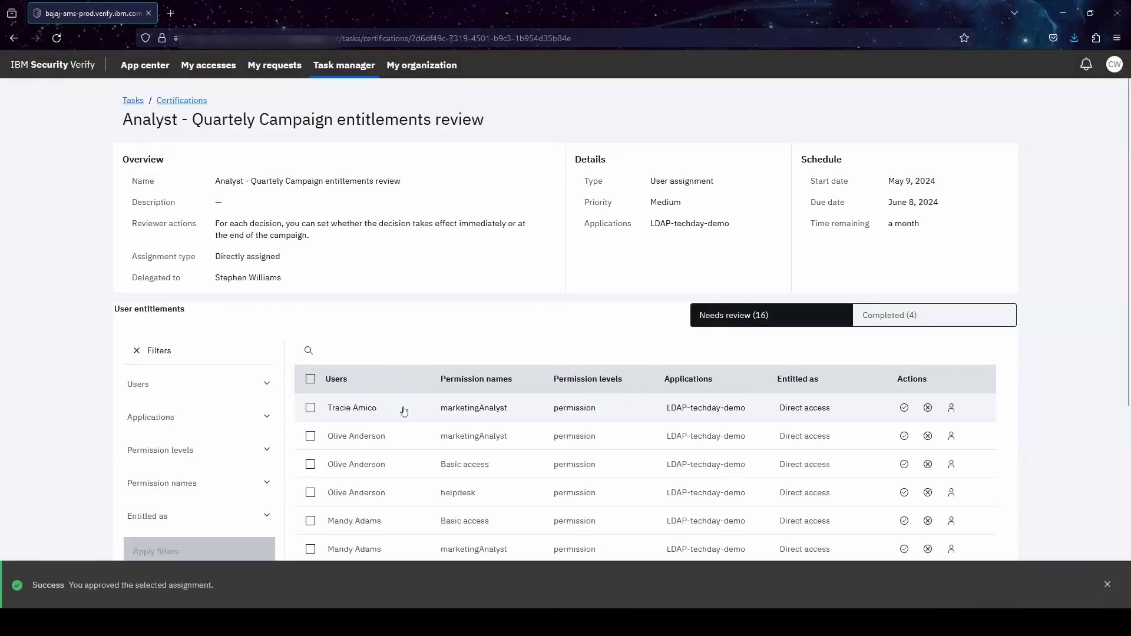
- Reject another user's helpdesk entitlement immediately with the note 'rejected'
scroll(407, 409, down, 3)
click(310, 415)
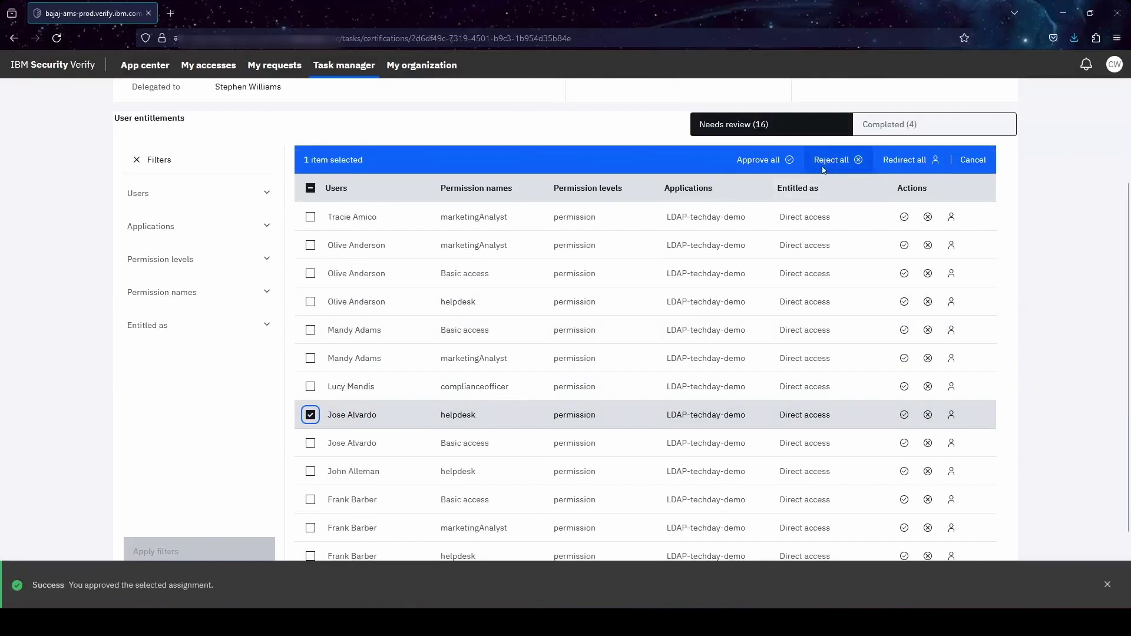
click(831, 160)
click(494, 283)
click(503, 205)
text(rejected)
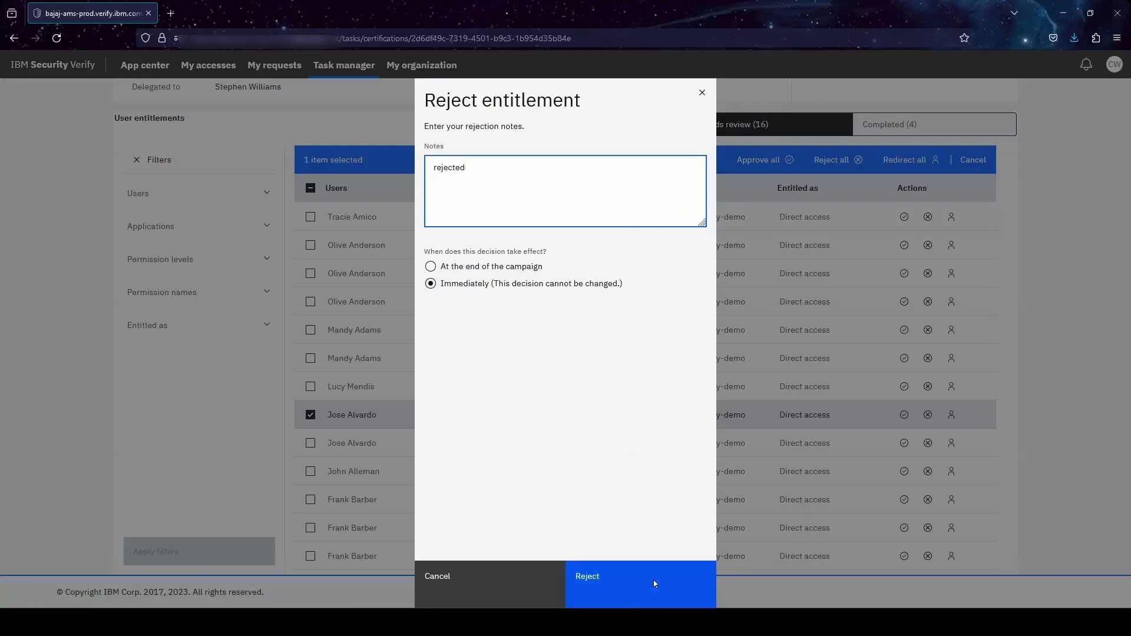
click(652, 579)
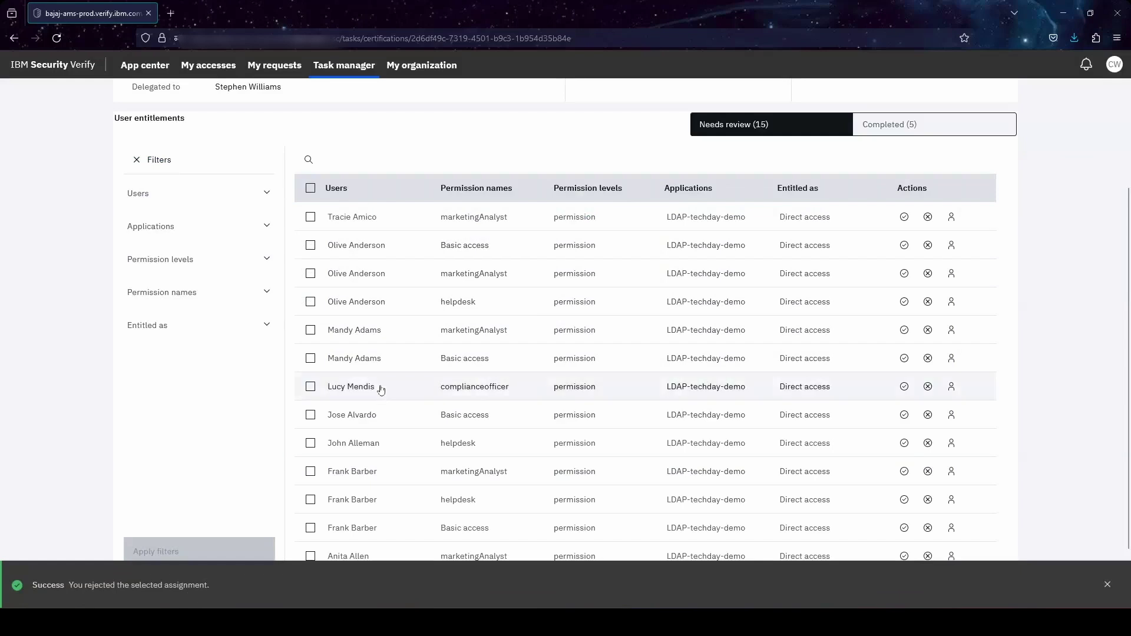
scroll(194, 321, down, 2)
scroll(192, 328, up, 2)
scroll(33, 327, up, 5)
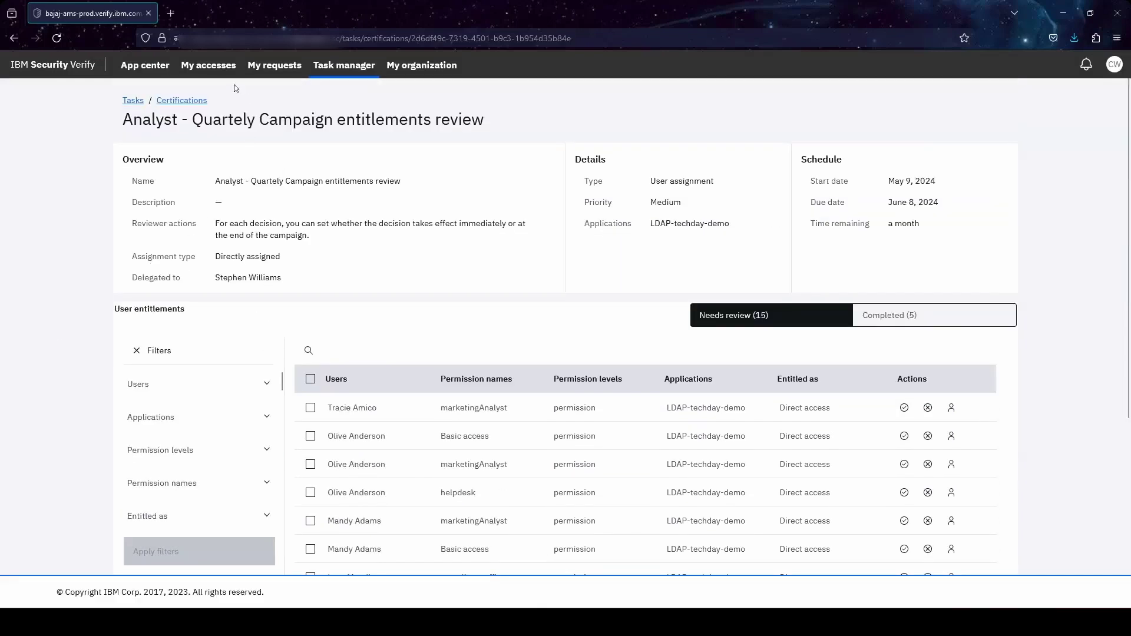
- Start delegating the Campaign Reviewer role and pick the searched user as delegate
click(217, 74)
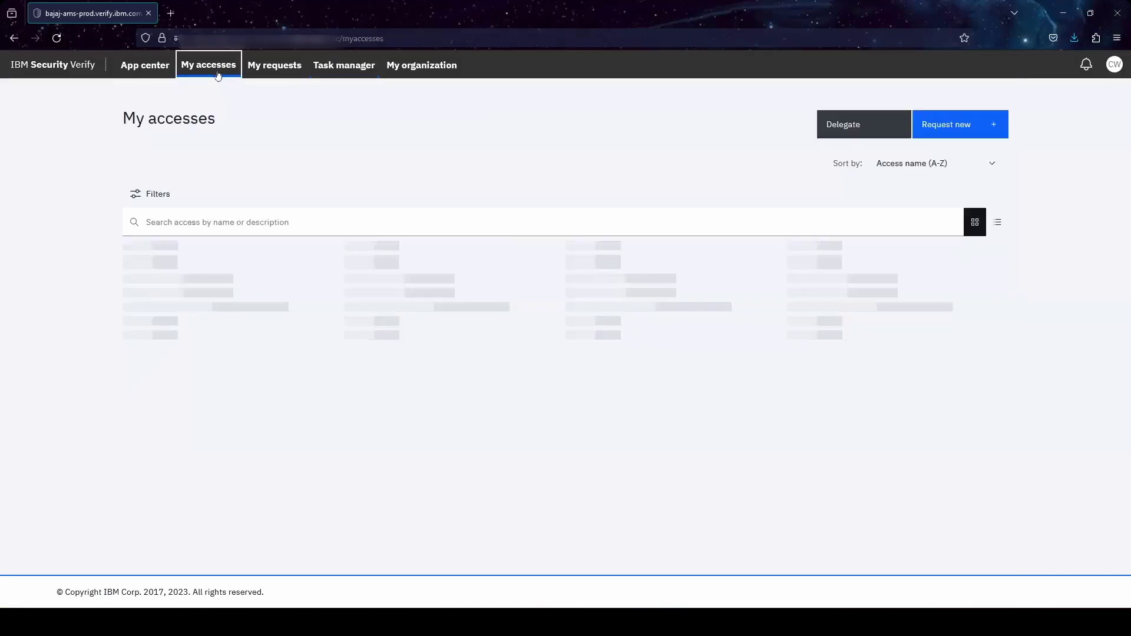
click(841, 131)
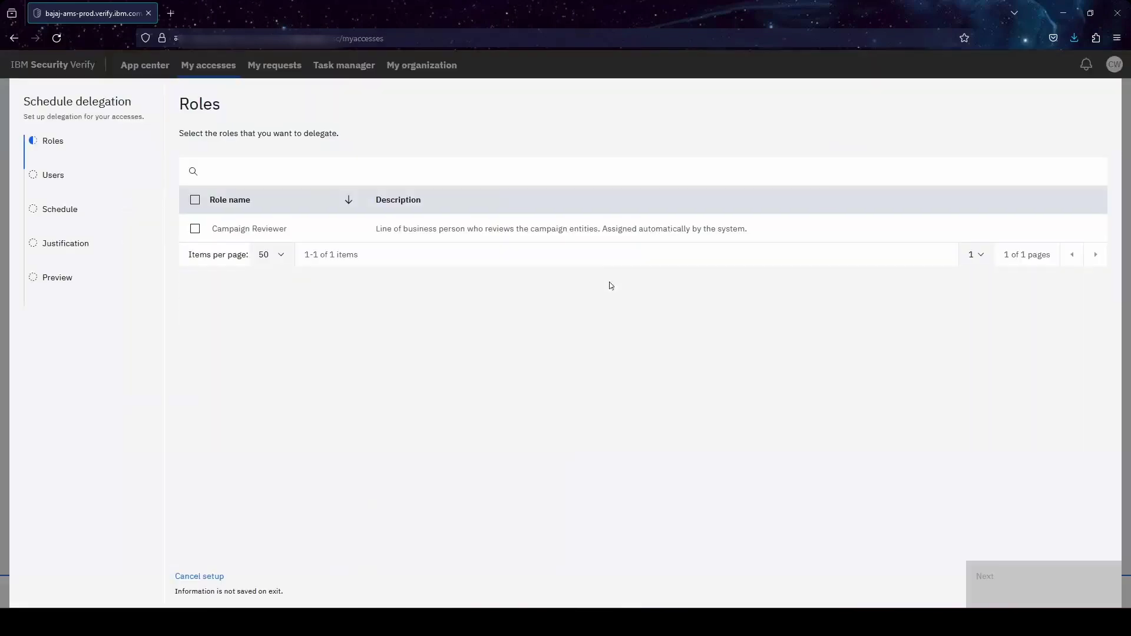
click(195, 229)
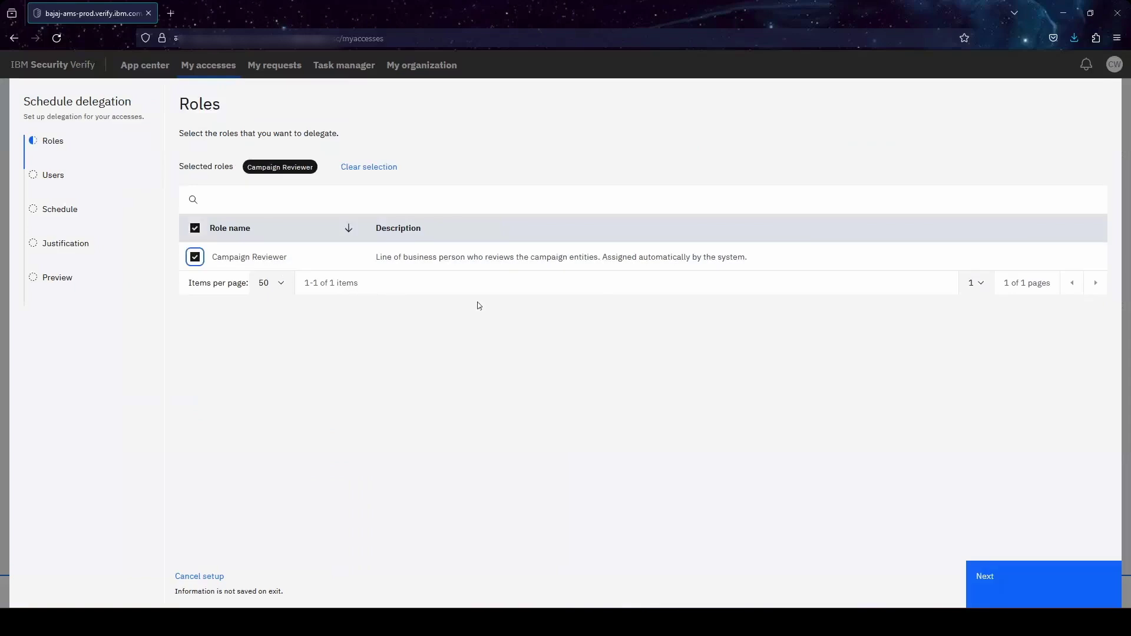
click(1002, 569)
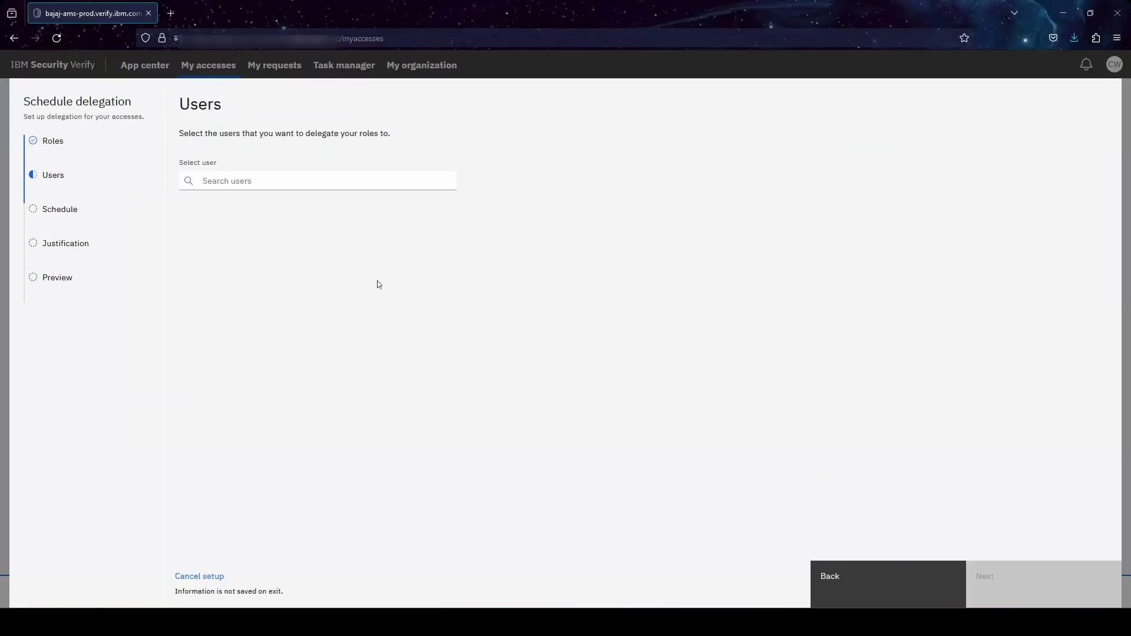
click(258, 184)
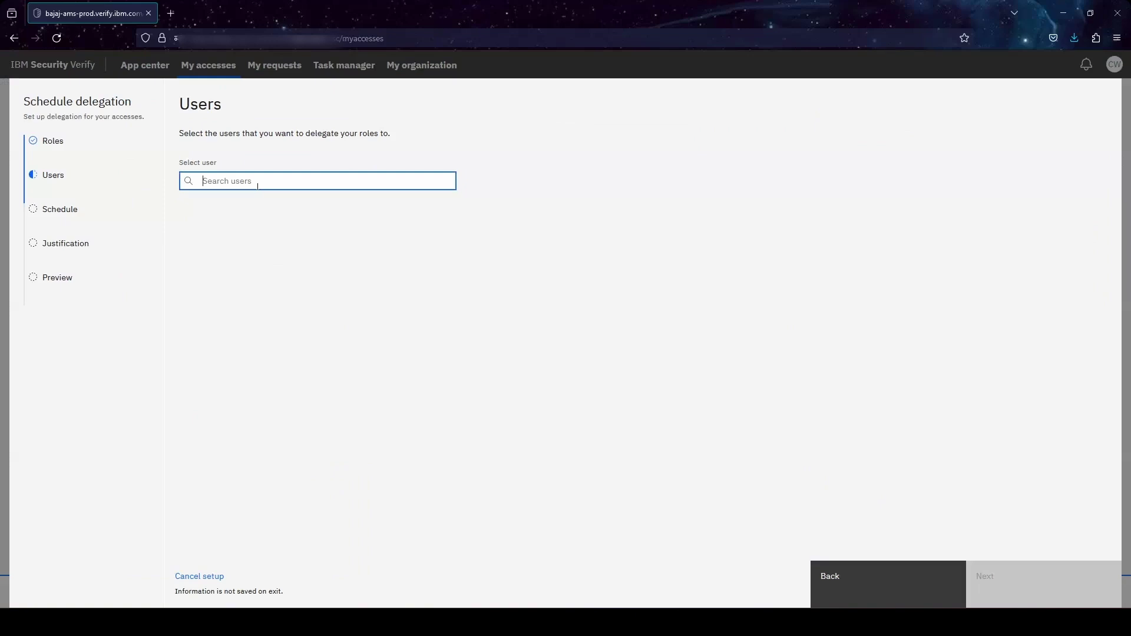
text(stpehesth)
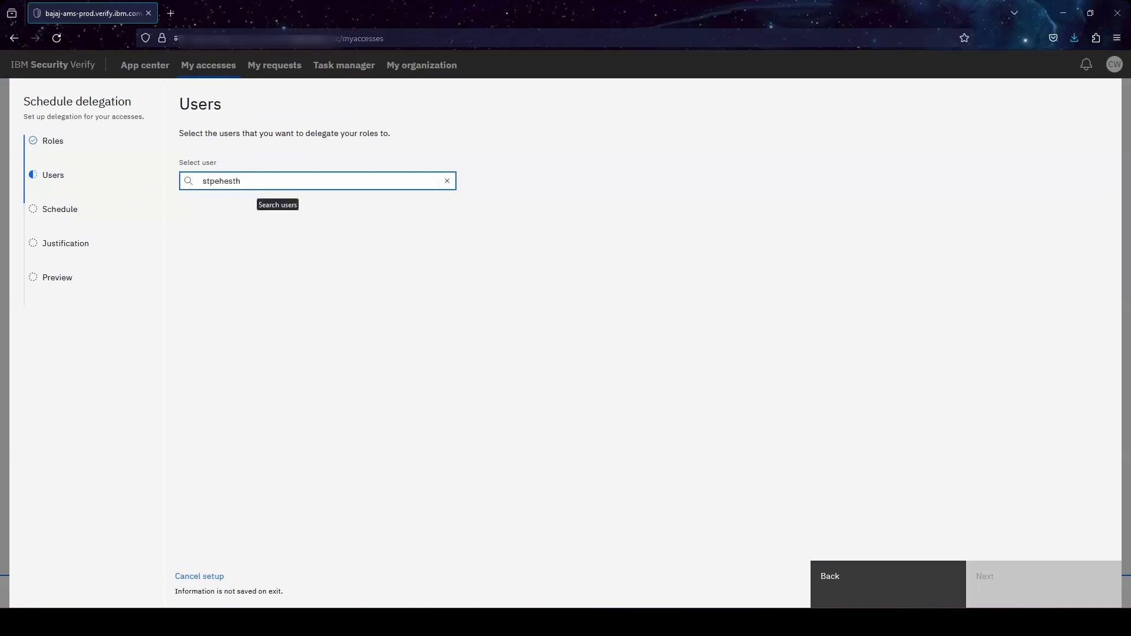
key(BackSpace)
key(BackSpace)
key(BackSpace)
key(BackSpace)
key(BackSpace)
key(BackSpace)
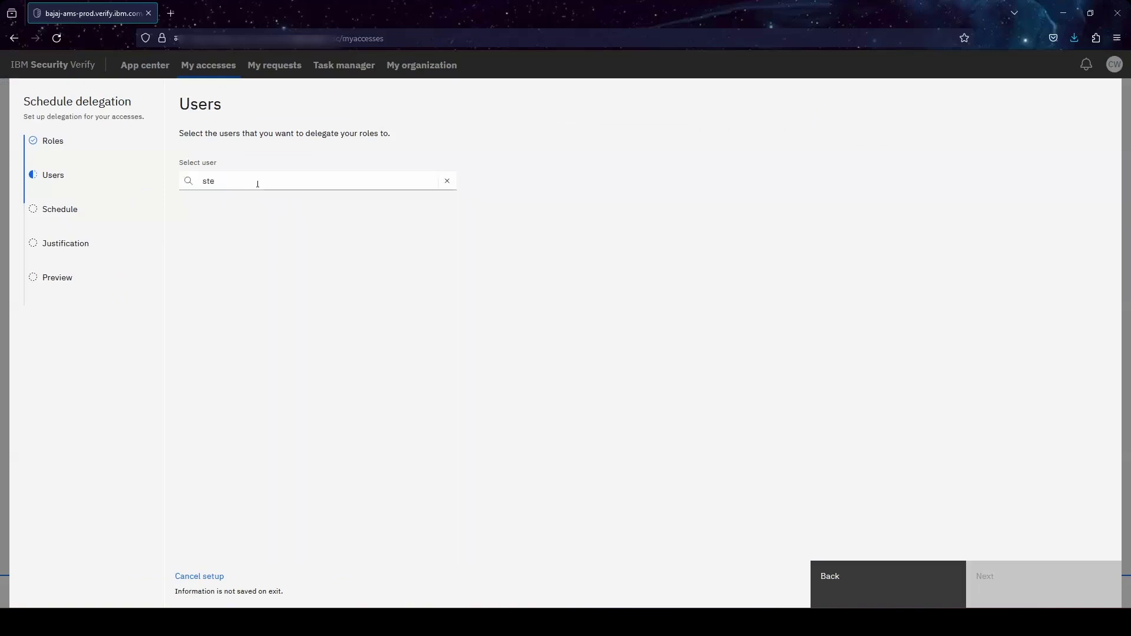
click(247, 212)
click(998, 569)
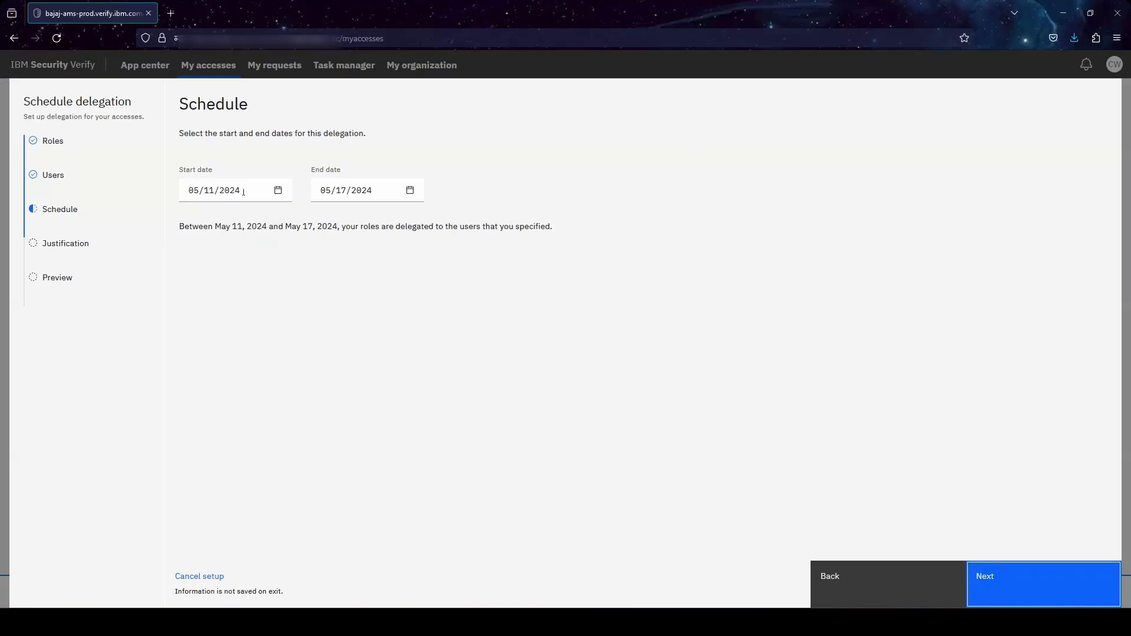
- Keep the May 11–17, 2024 dates, justify as planned leave, and schedule the delegation
click(1000, 569)
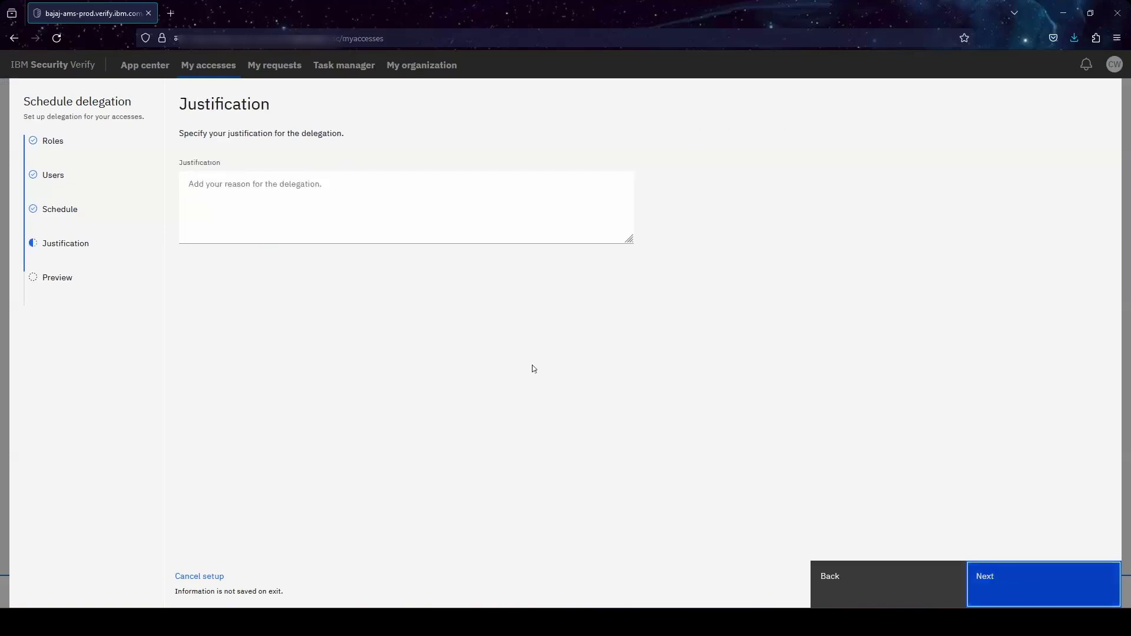
click(356, 220)
text(going on planned re)
key(BackSpace)
key(BackSpace)
text(leave)
click(1000, 584)
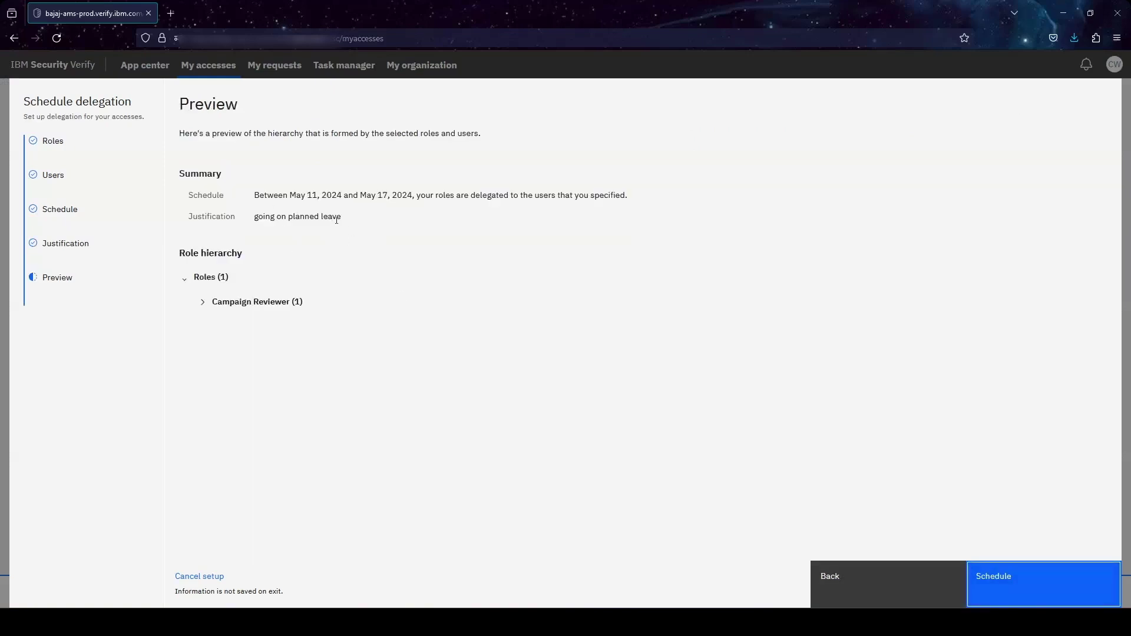
key(Return)
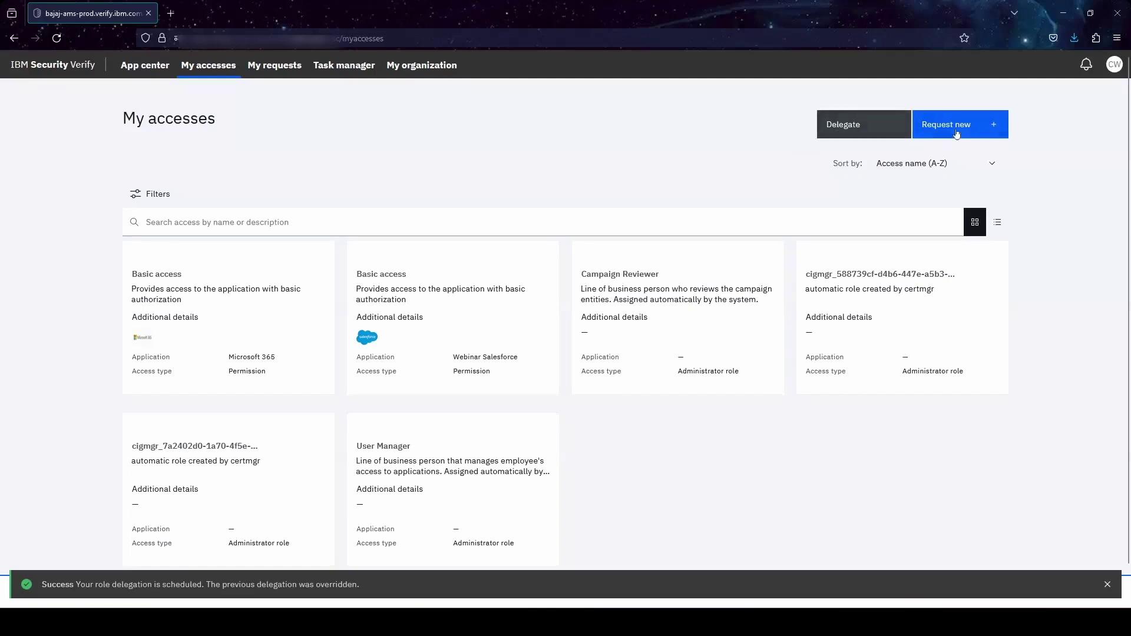
click(1114, 65)
- Sign out and sign back in through Cloud Directory with the user name and password
click(1097, 167)
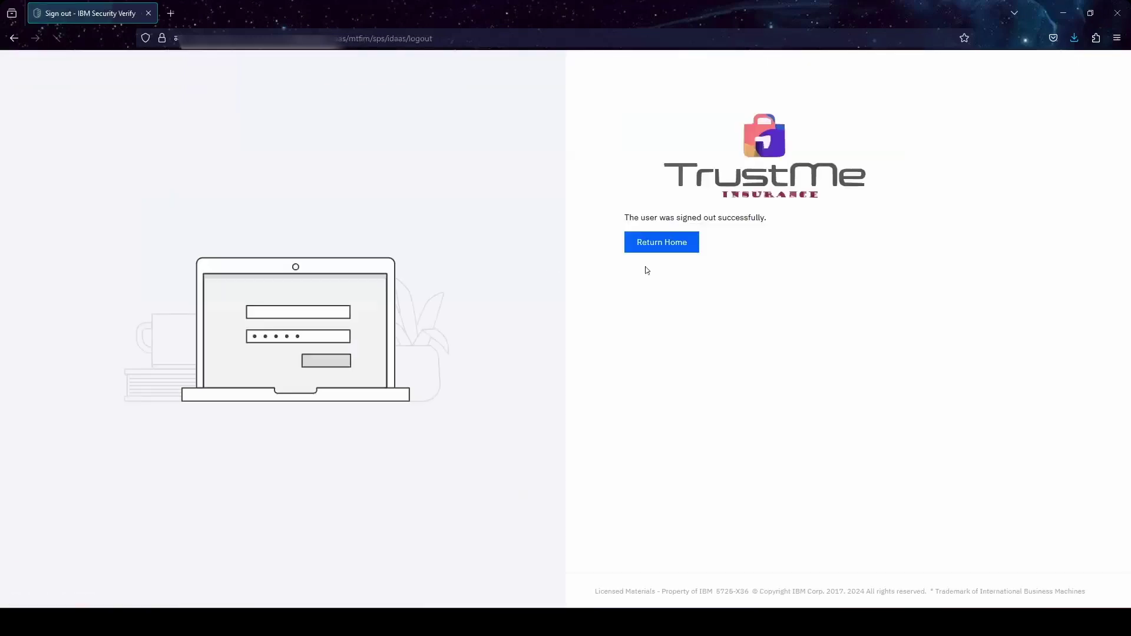
click(654, 243)
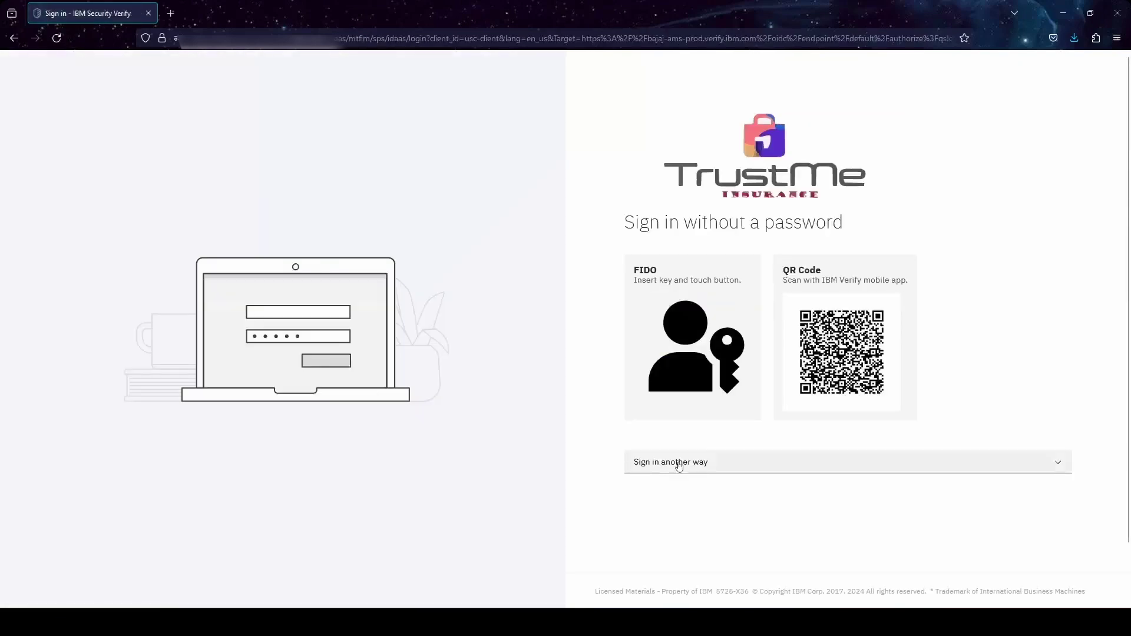
click(678, 463)
click(677, 509)
click(668, 288)
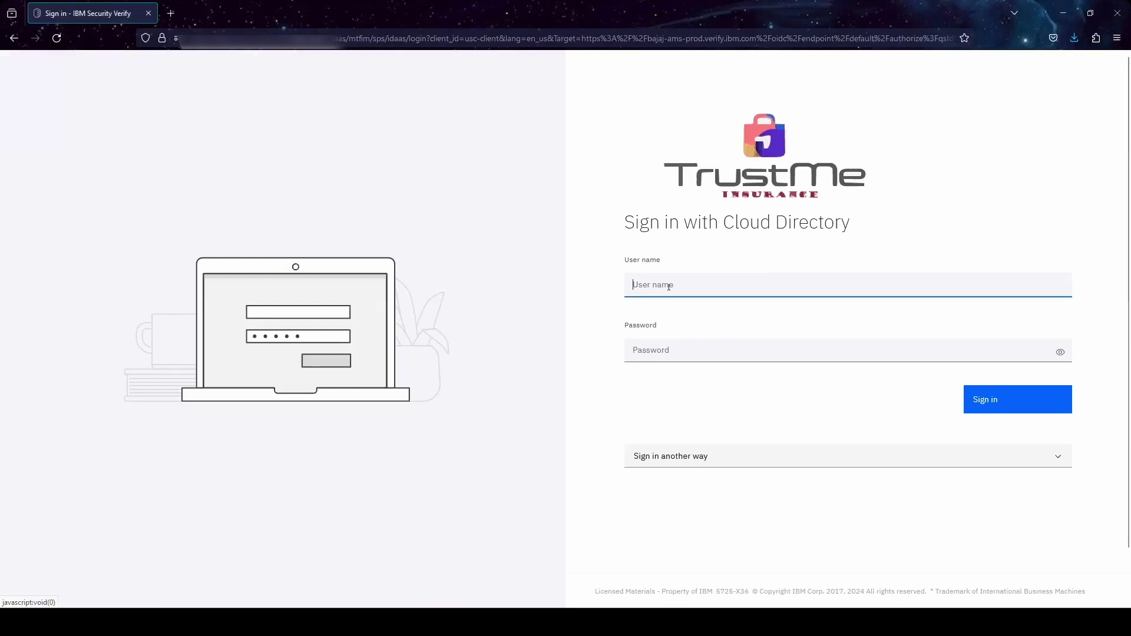
text(scott)
key(Tab)
text(••••••••••••••)
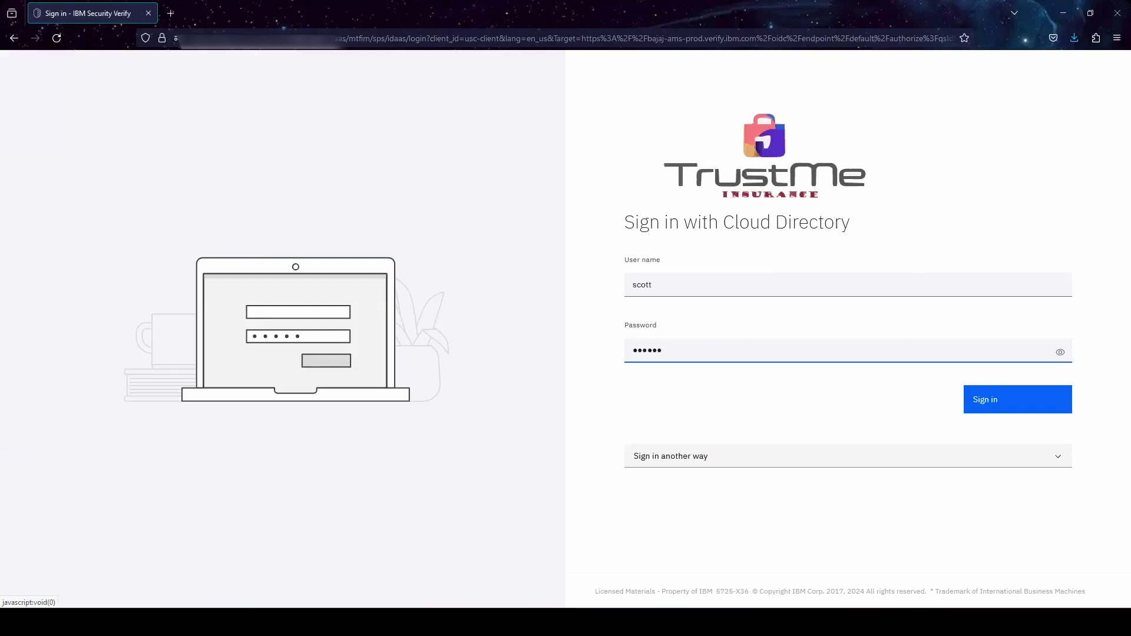
key(Return)
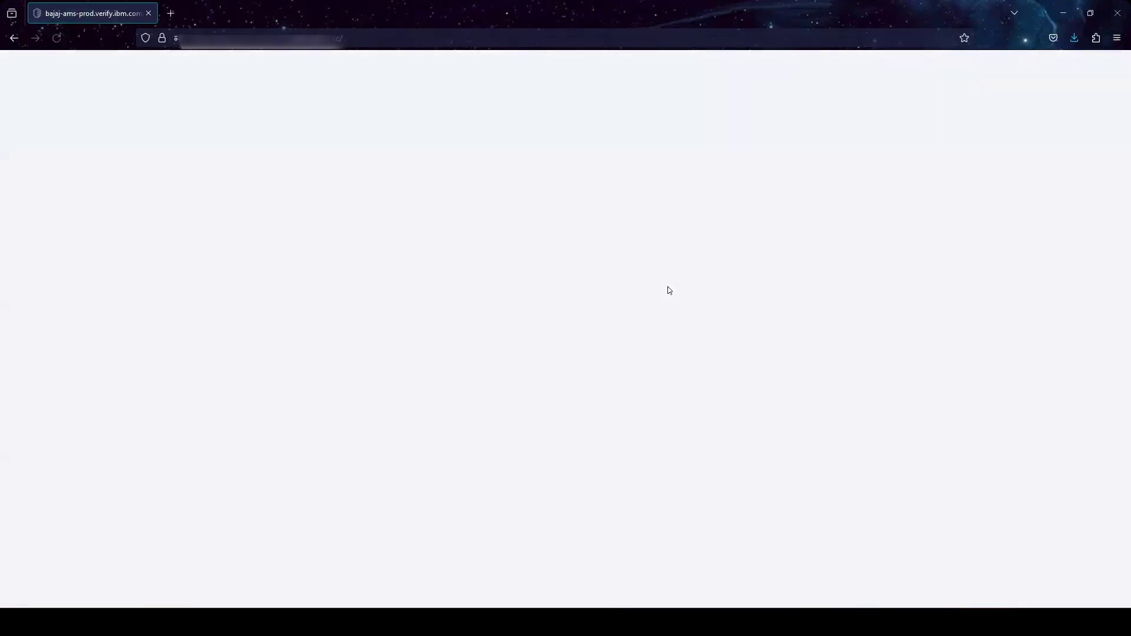
- Switch to the admin console and open Applications > Access certification
click(1113, 64)
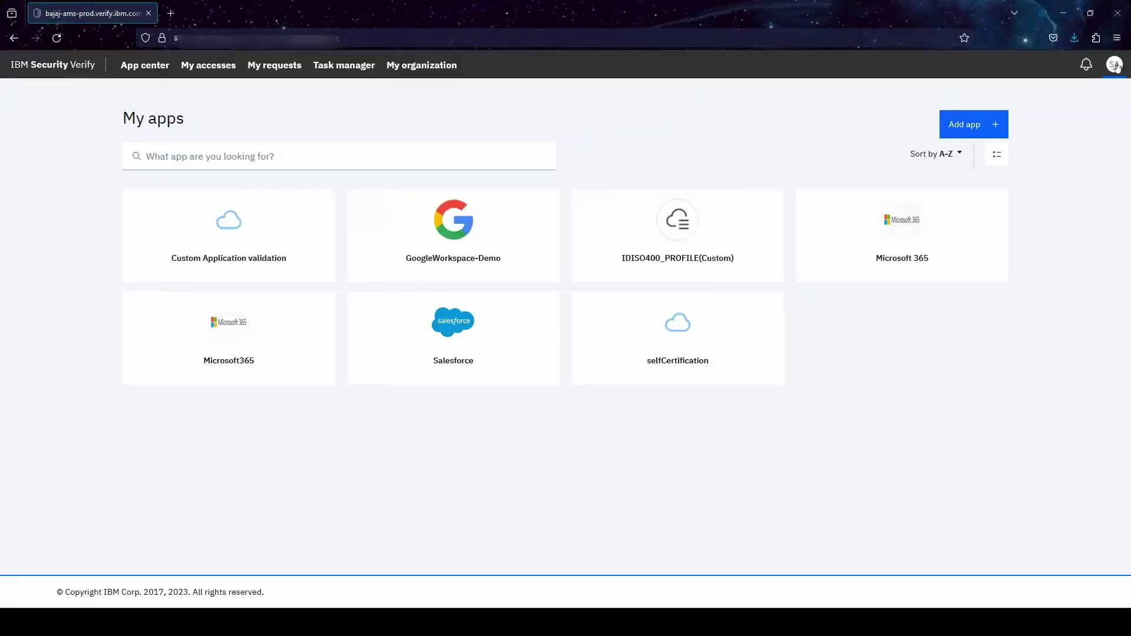
click(1011, 156)
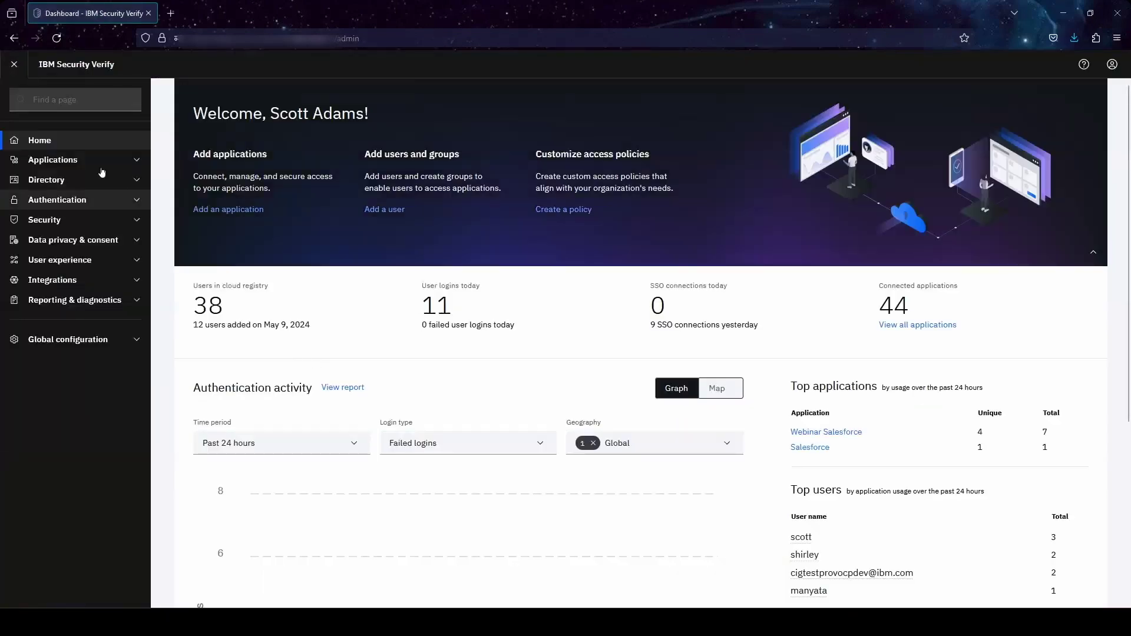
click(102, 165)
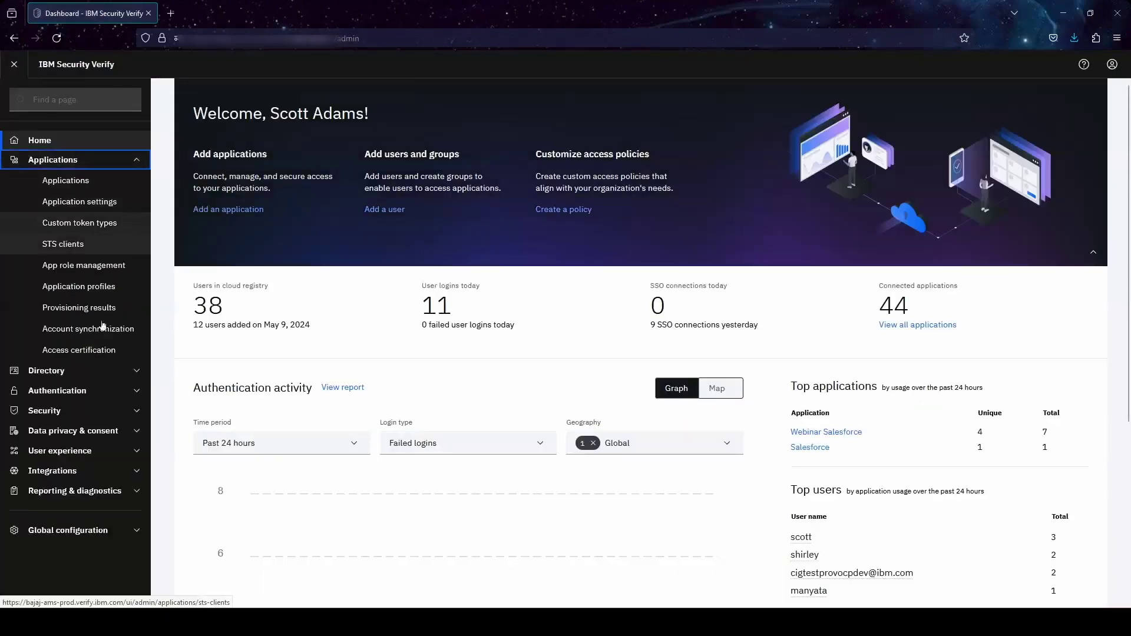
click(127, 351)
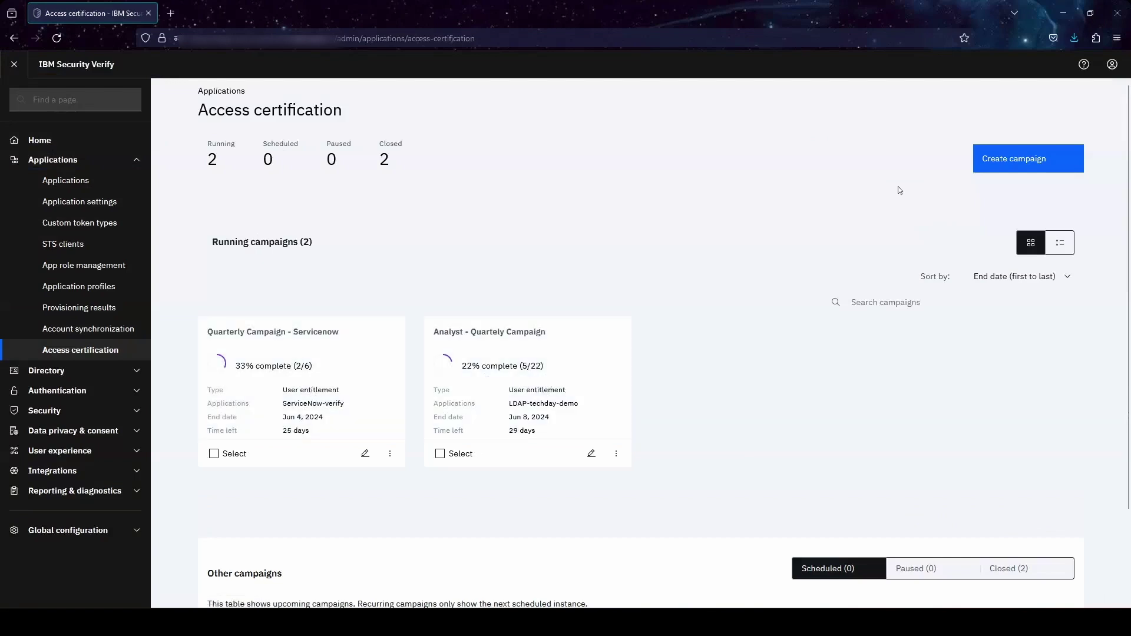
- Name the new campaign 'demo capmaign - half yearly', keep User entitlement type, set priority High
click(1000, 169)
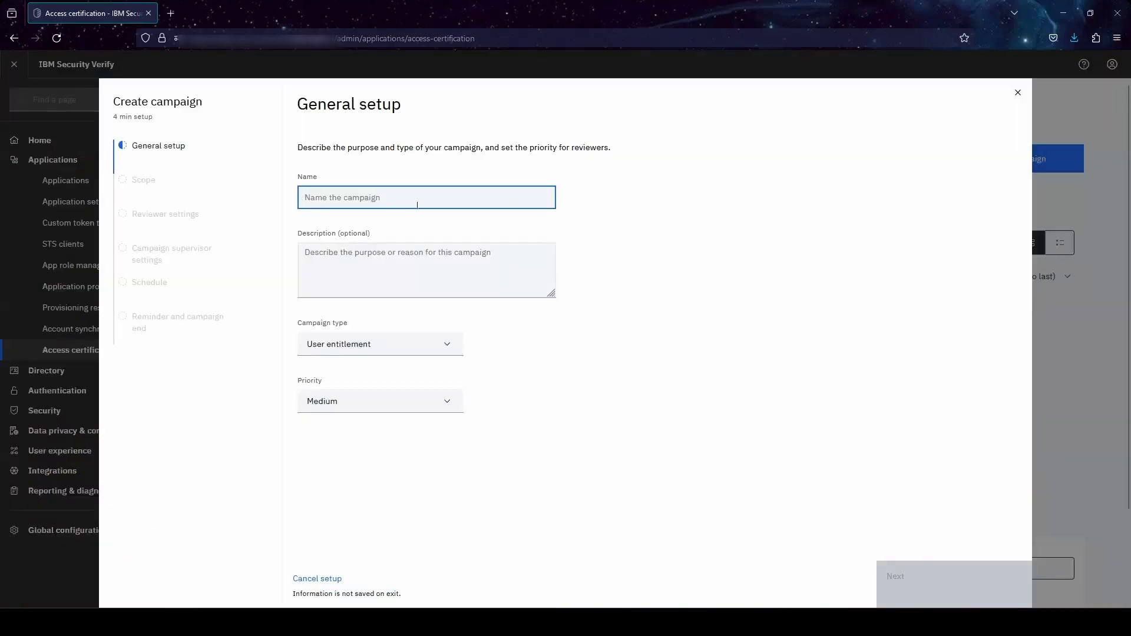
text(demo capmaign)
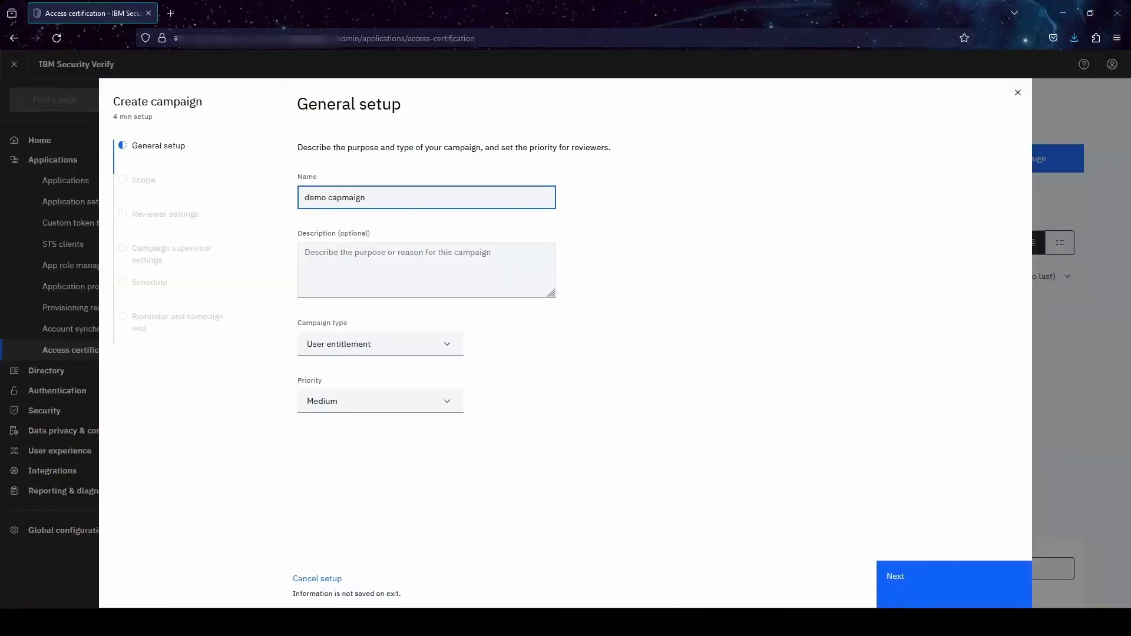
text( - har)
text(f uyera)
key(BackSpace)
key(BackSpace)
key(BackSpace)
key(BackSpace)
key(BackSpace)
text(year)
key(Tab)
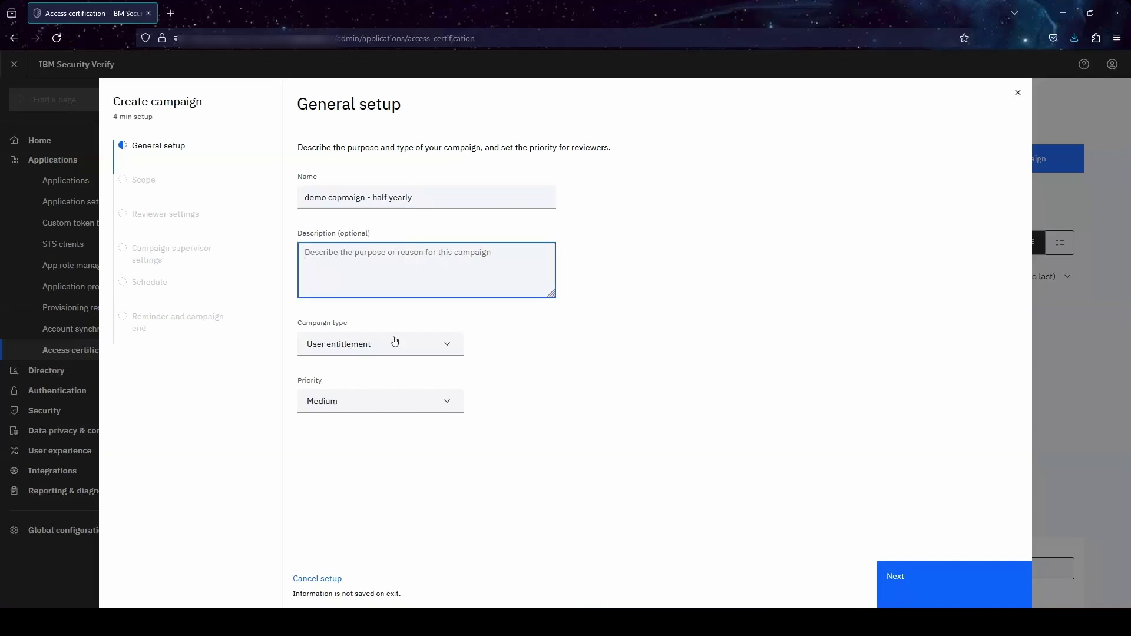
click(439, 346)
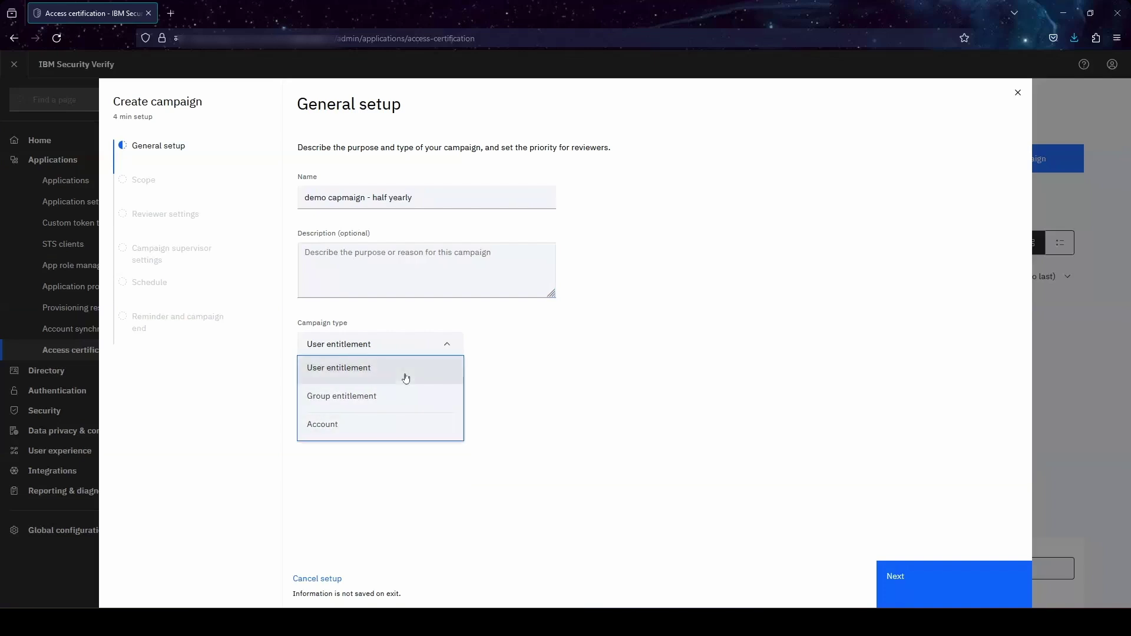
click(405, 378)
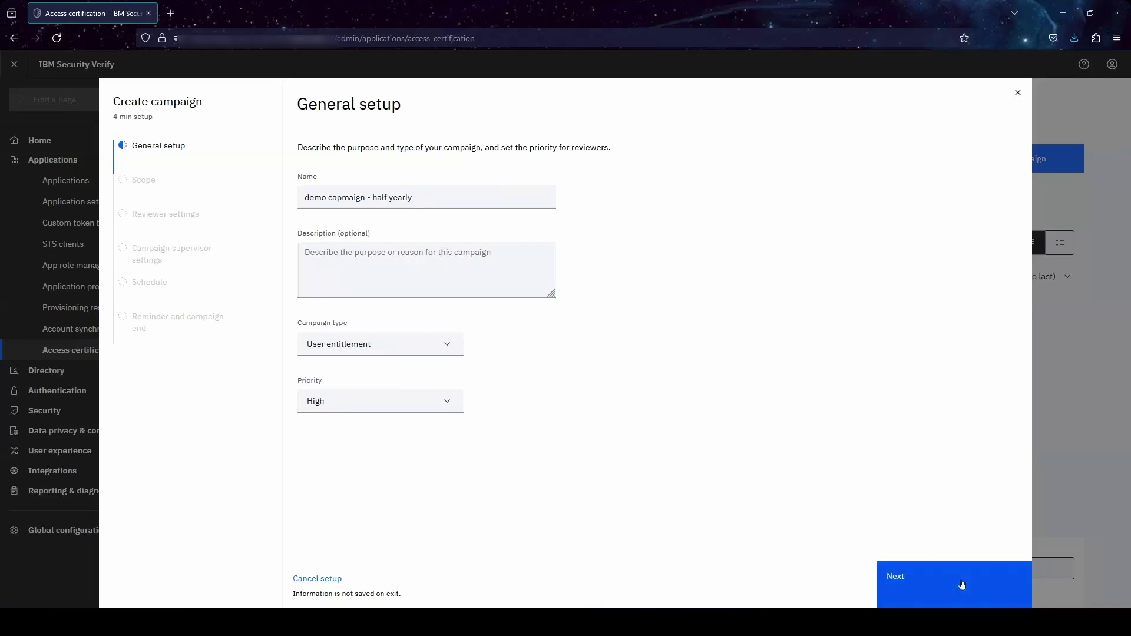
click(962, 583)
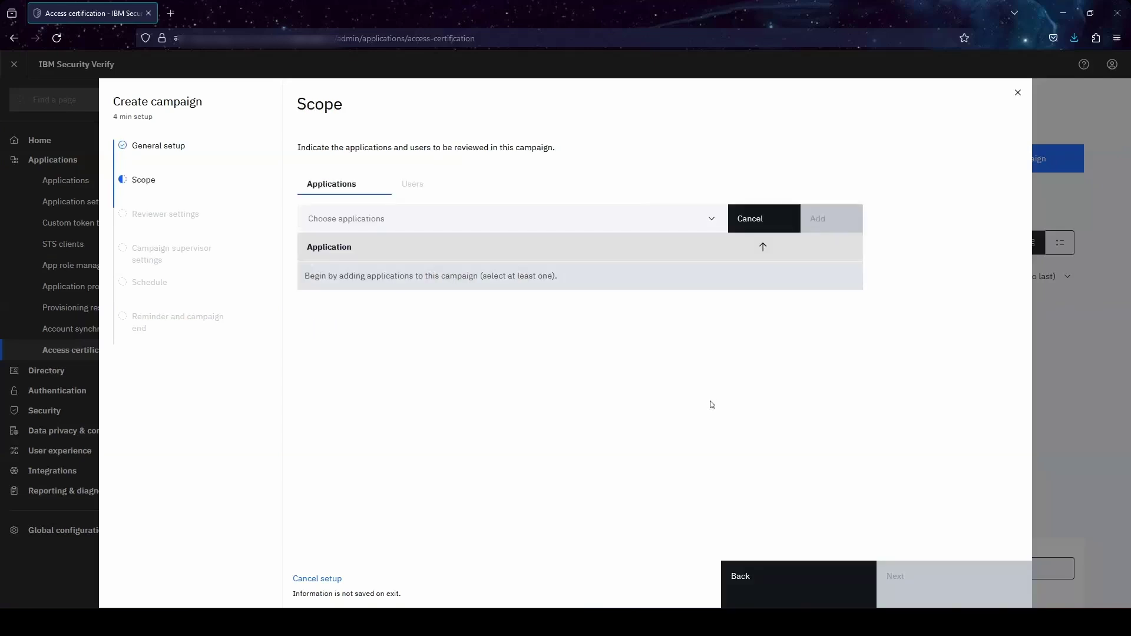
- Scope the campaign to AWS IAM Identity Center, IDISO400_PROFILE-Custom and LDAP-techday-demo
click(709, 219)
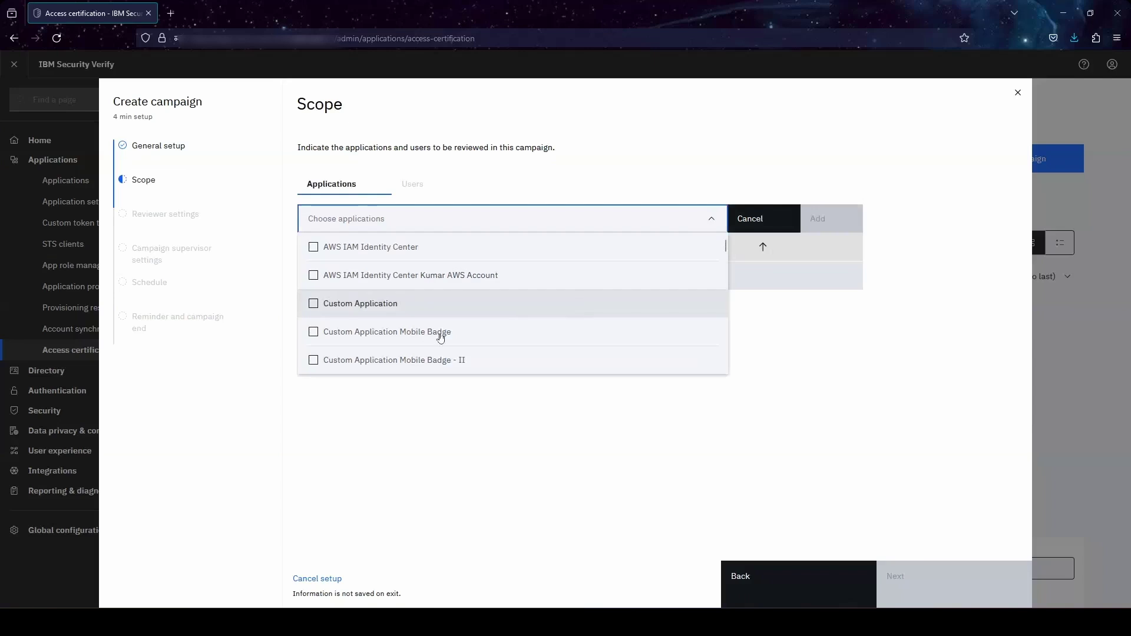
click(313, 248)
scroll(333, 325, down, 3)
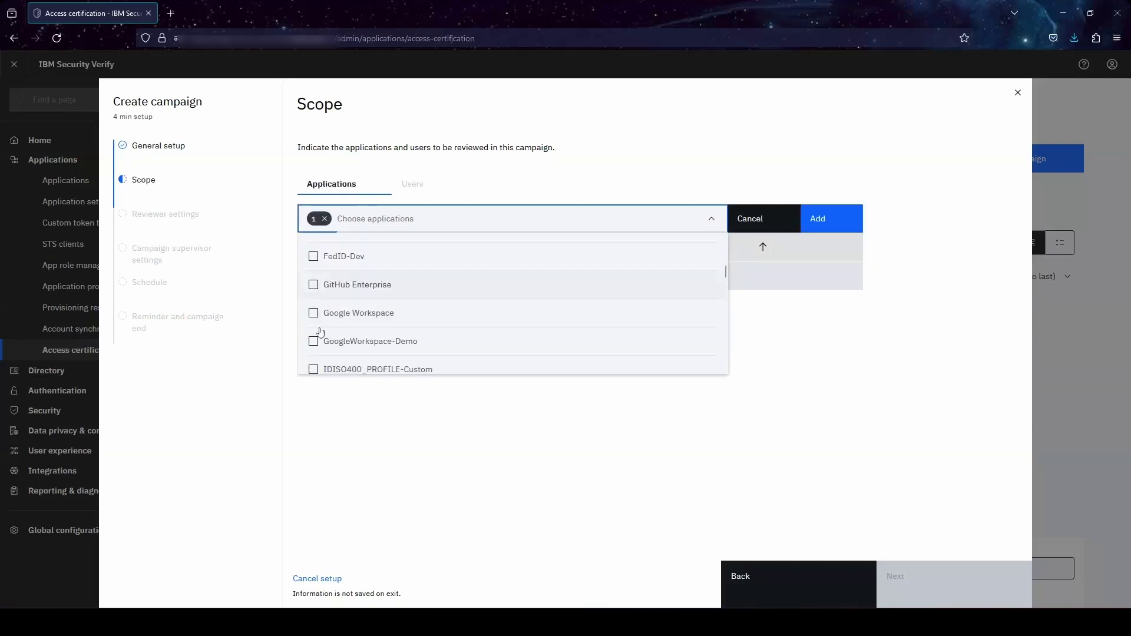
click(314, 359)
scroll(330, 347, down, 5)
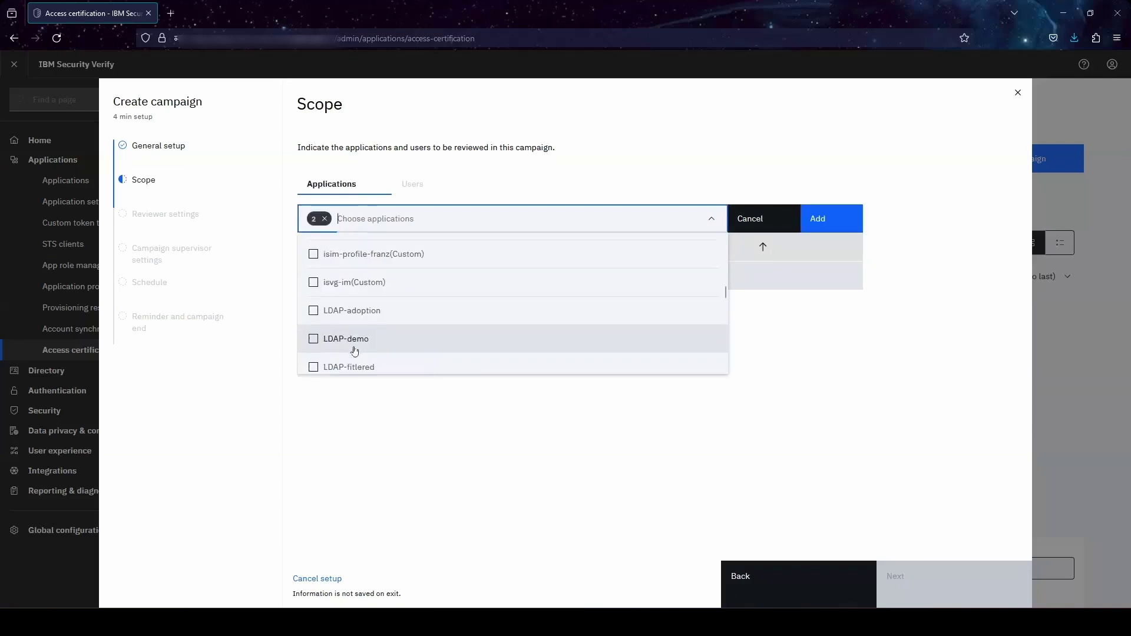
scroll(343, 341, up, 3)
scroll(313, 312, down, 2)
click(313, 296)
click(804, 330)
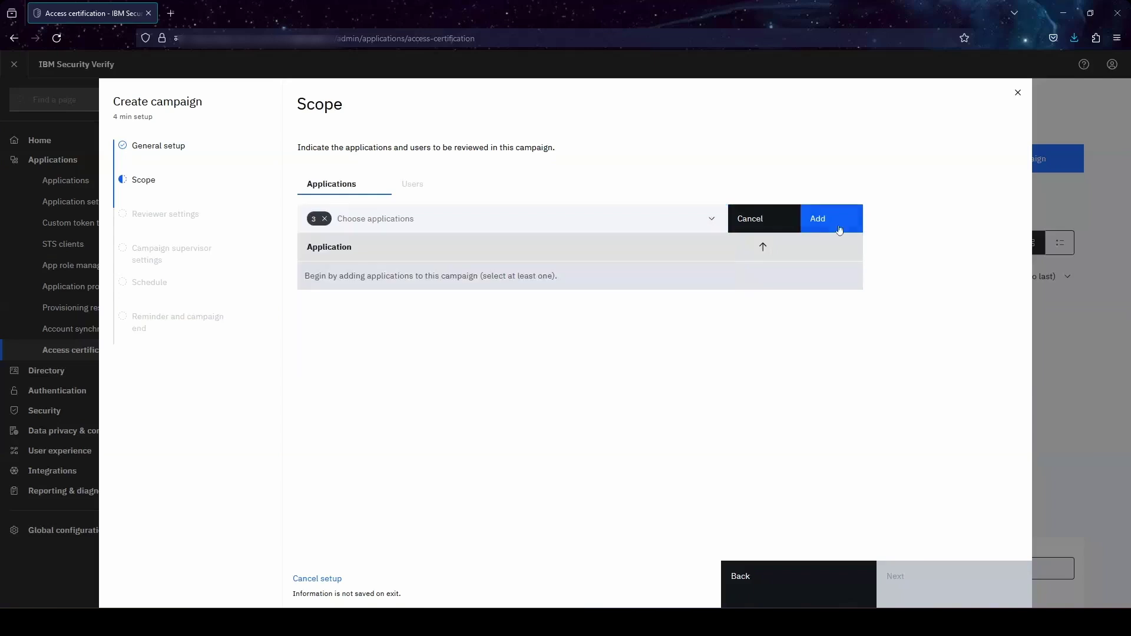
click(837, 227)
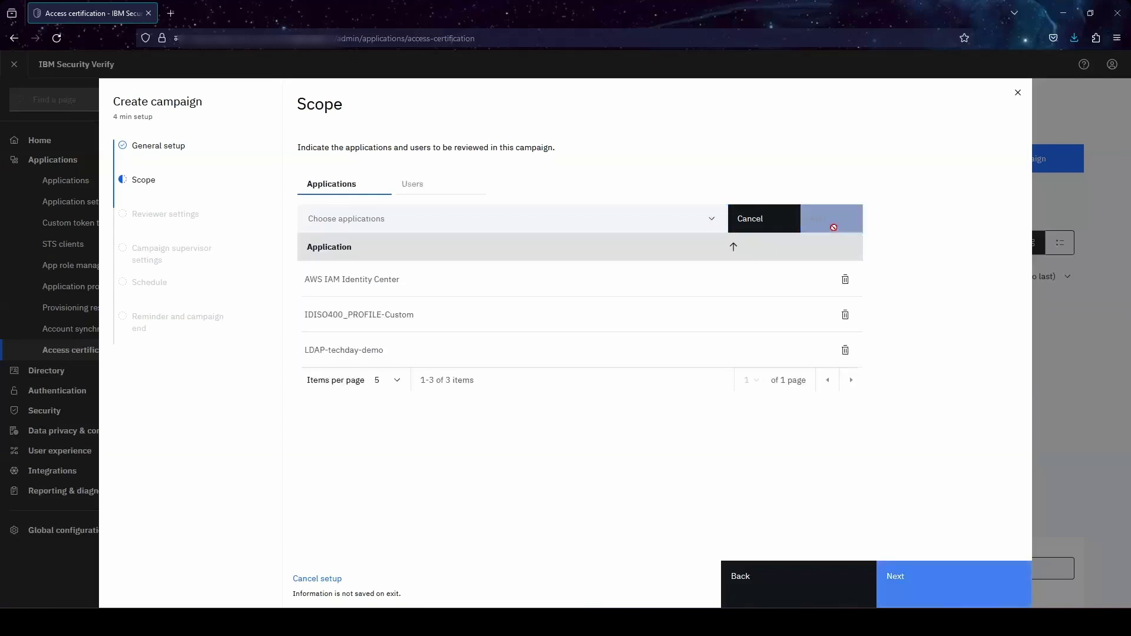
click(428, 192)
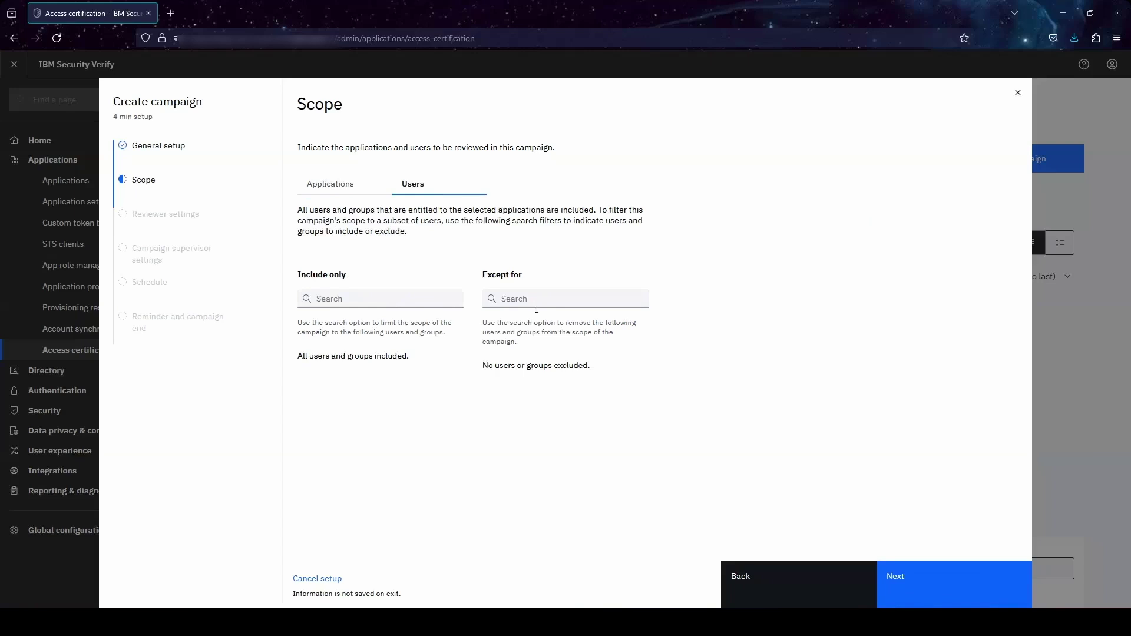
click(910, 575)
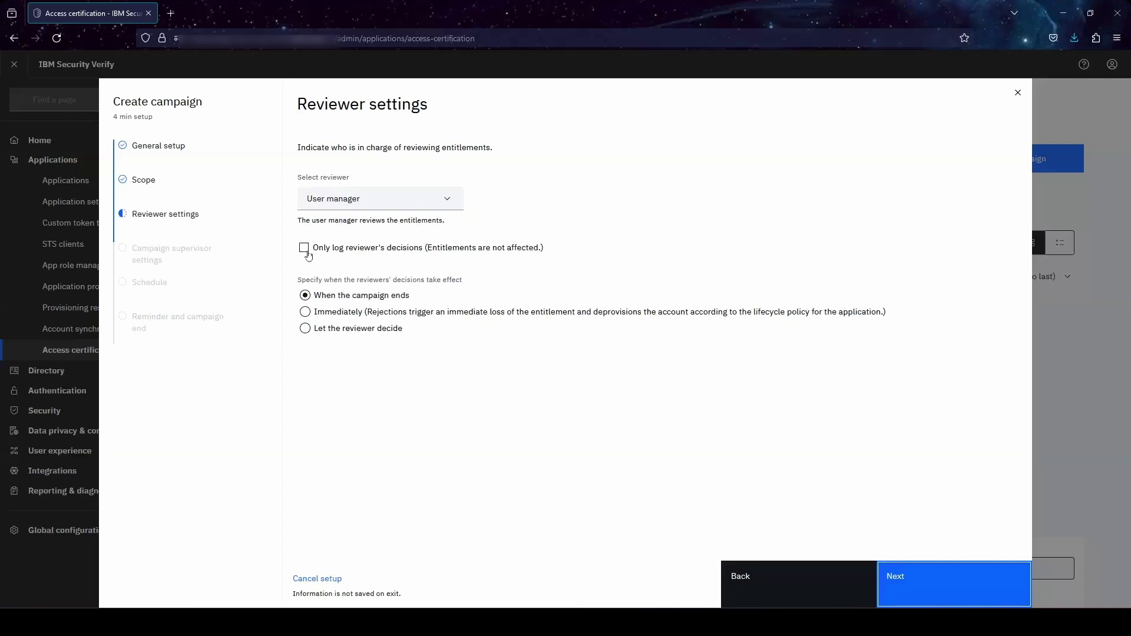
- Let the reviewer decide when their decisions take effect
click(304, 249)
click(304, 248)
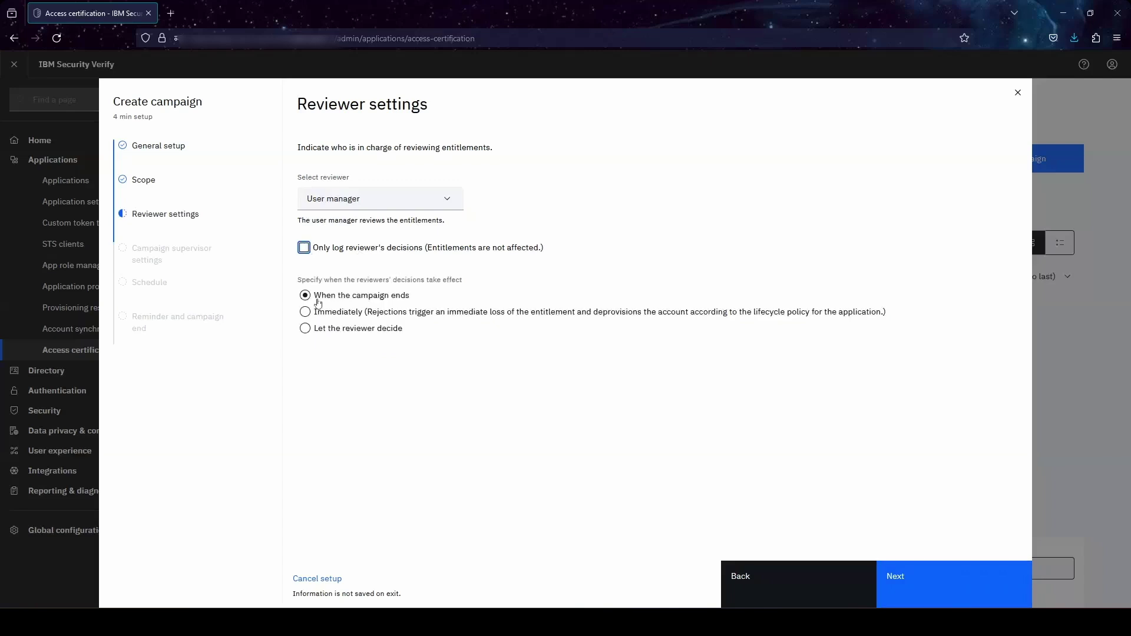
click(311, 333)
click(470, 395)
click(924, 583)
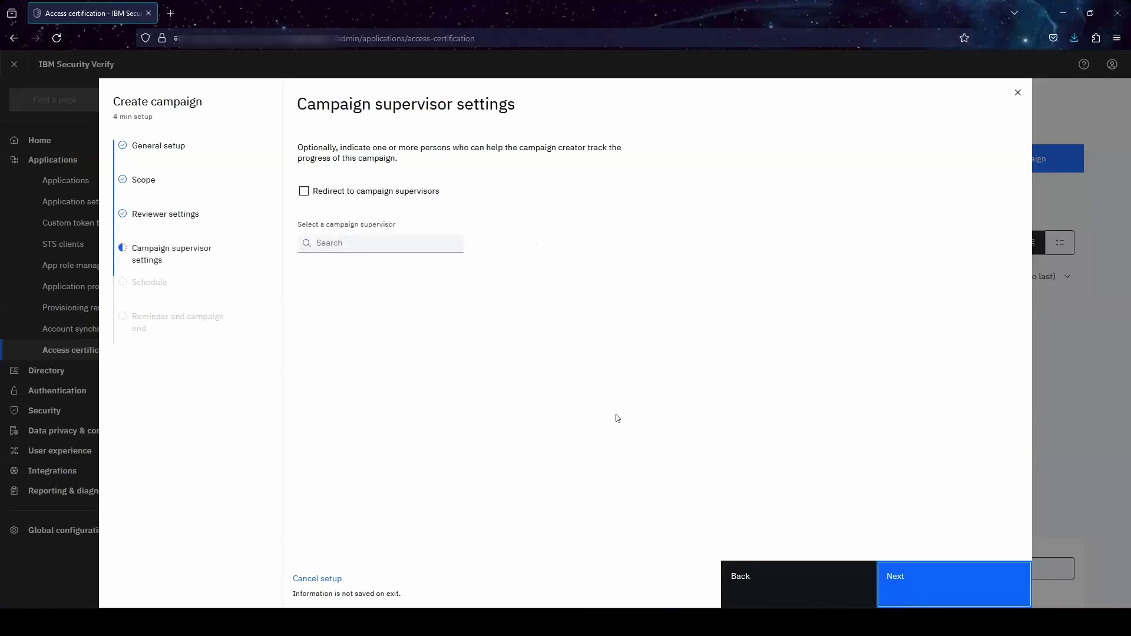
- Add a campaign supervisor with 'Redirect to campaign supervisors' enabled
click(418, 245)
text(ste)
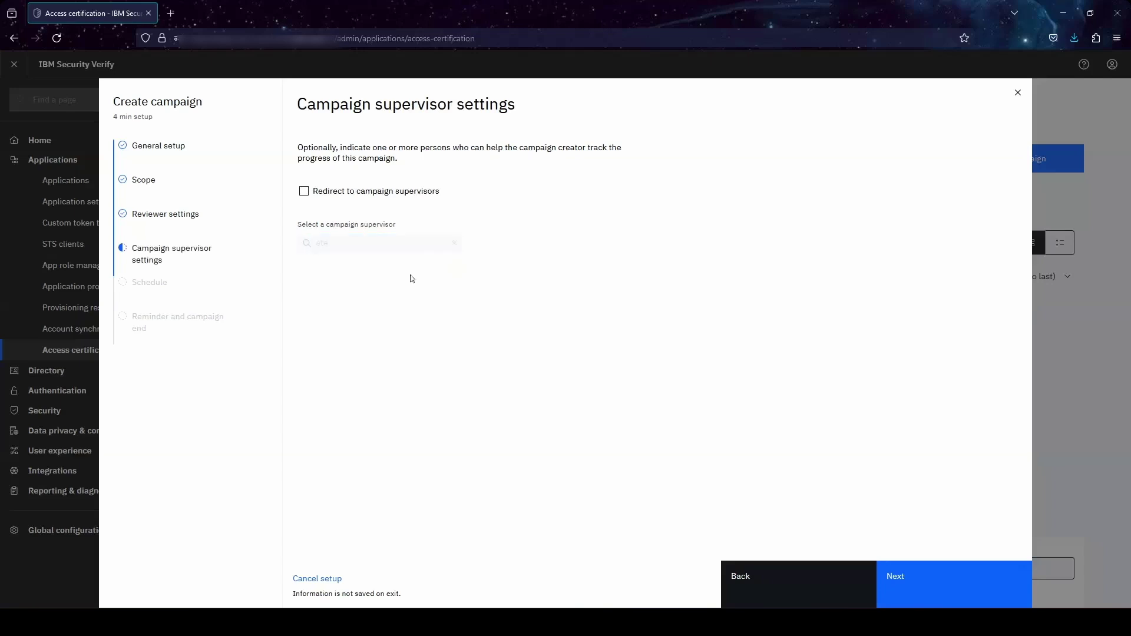
click(370, 264)
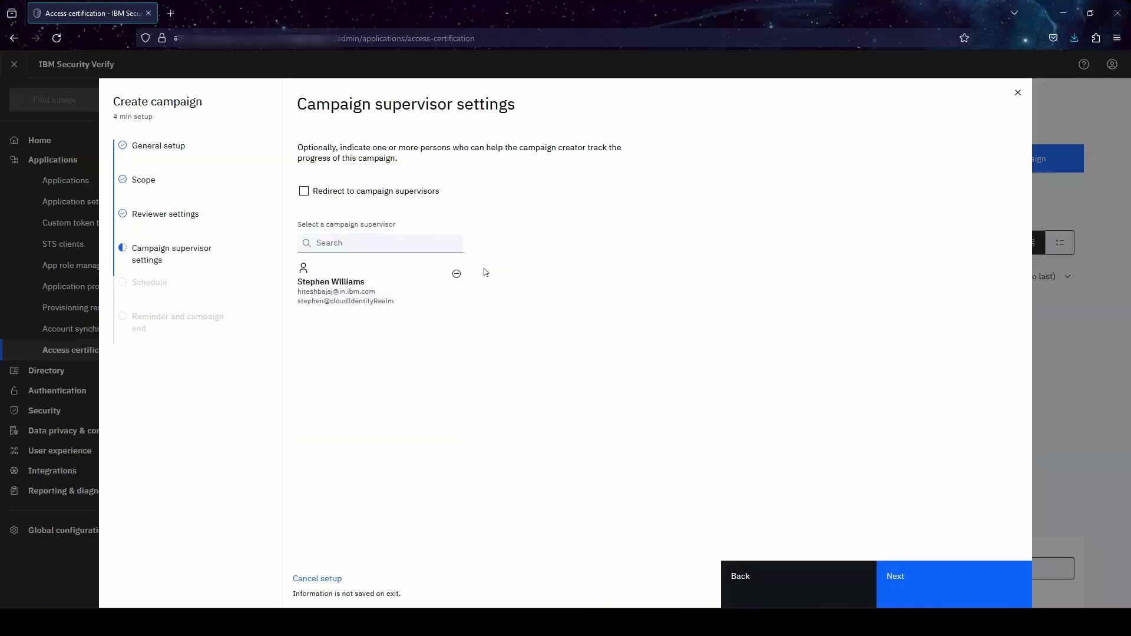
click(304, 192)
click(963, 564)
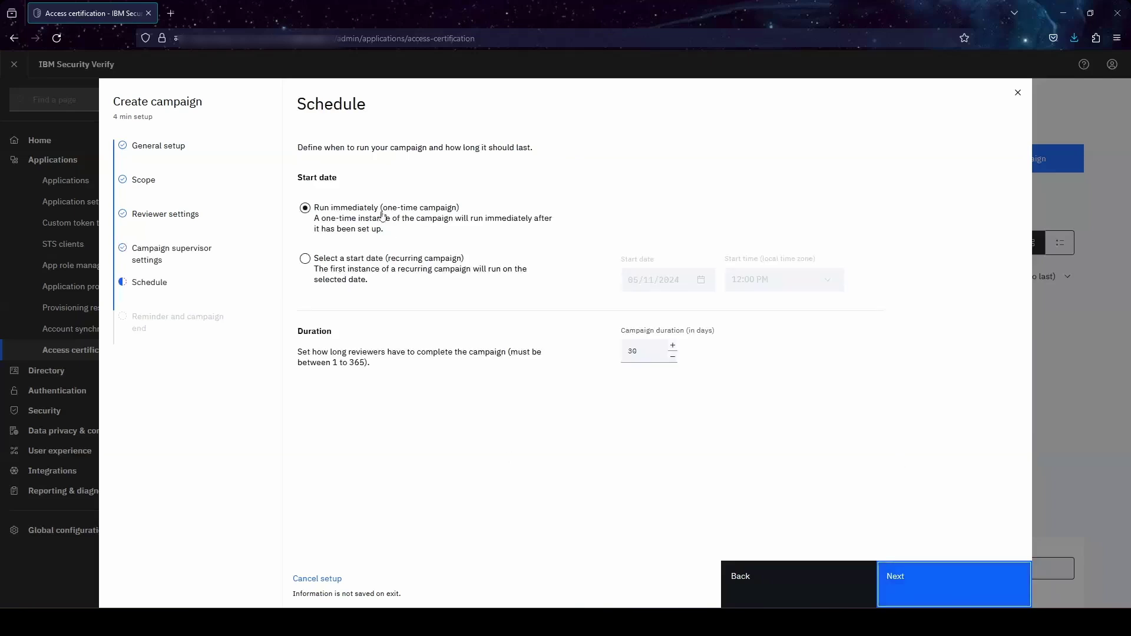
- Make the campaign recurring from a start date, review the last step, then cancel the setup
click(307, 259)
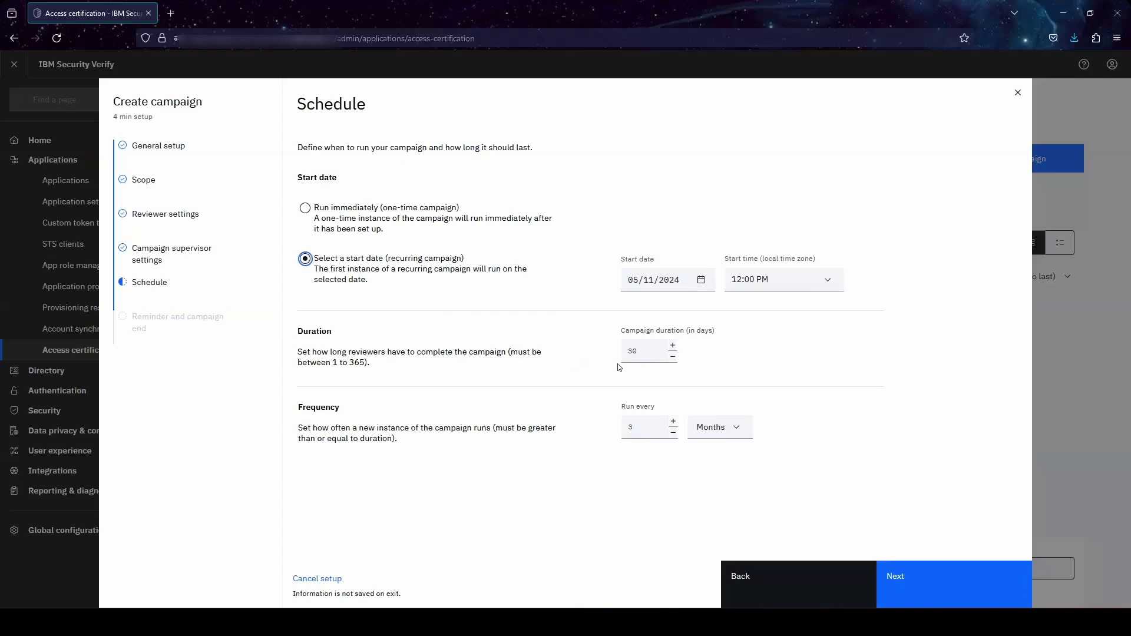
click(917, 563)
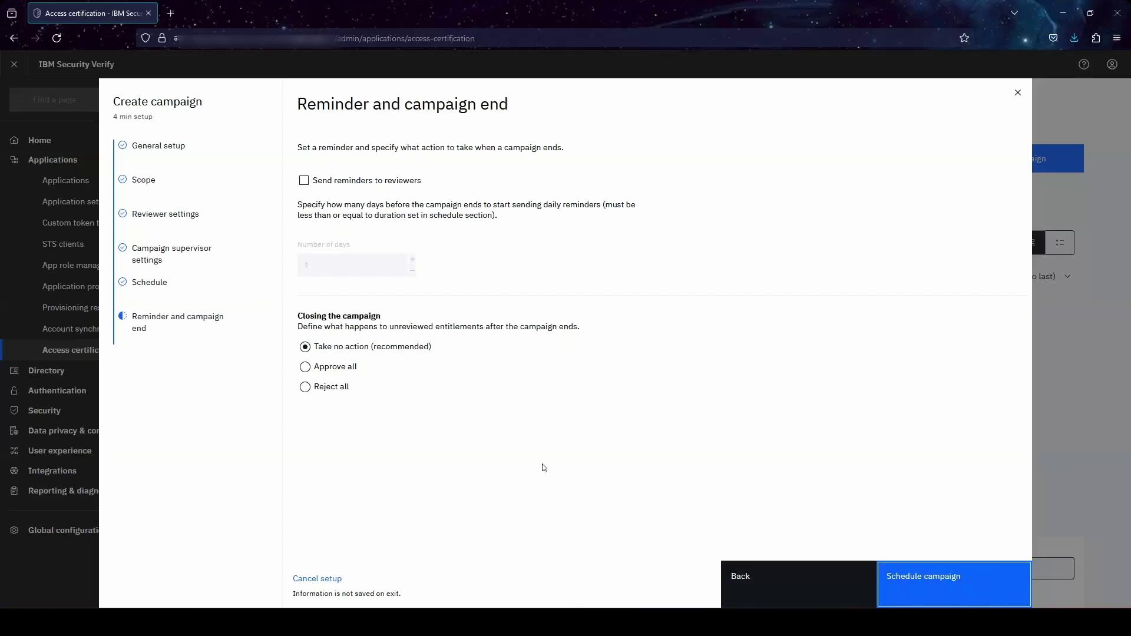
click(384, 593)
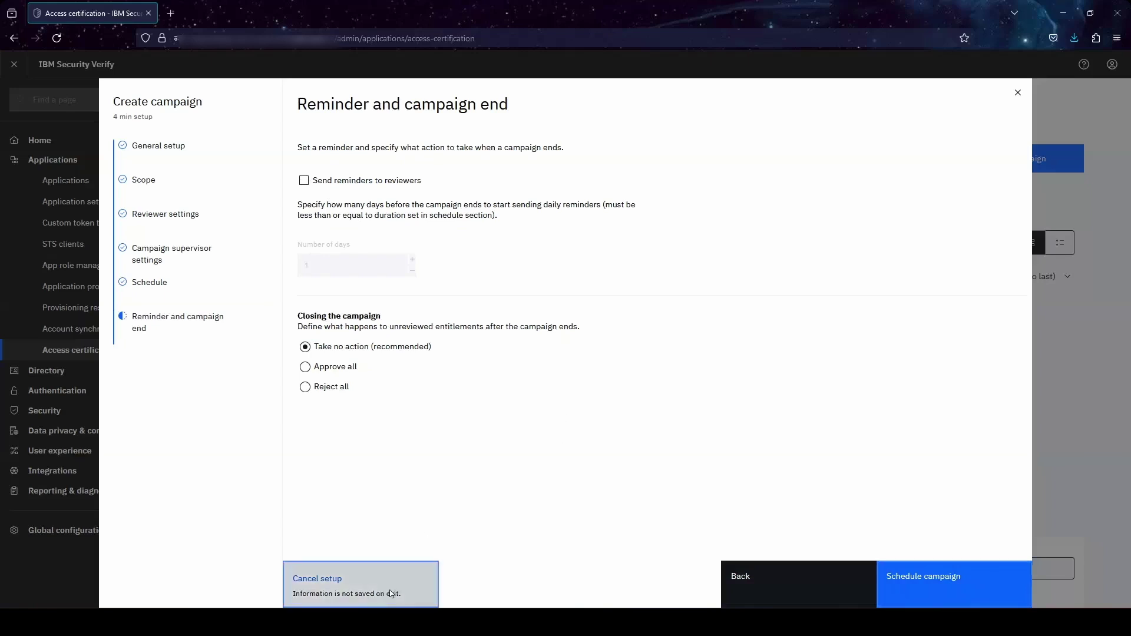
click(125, 496)
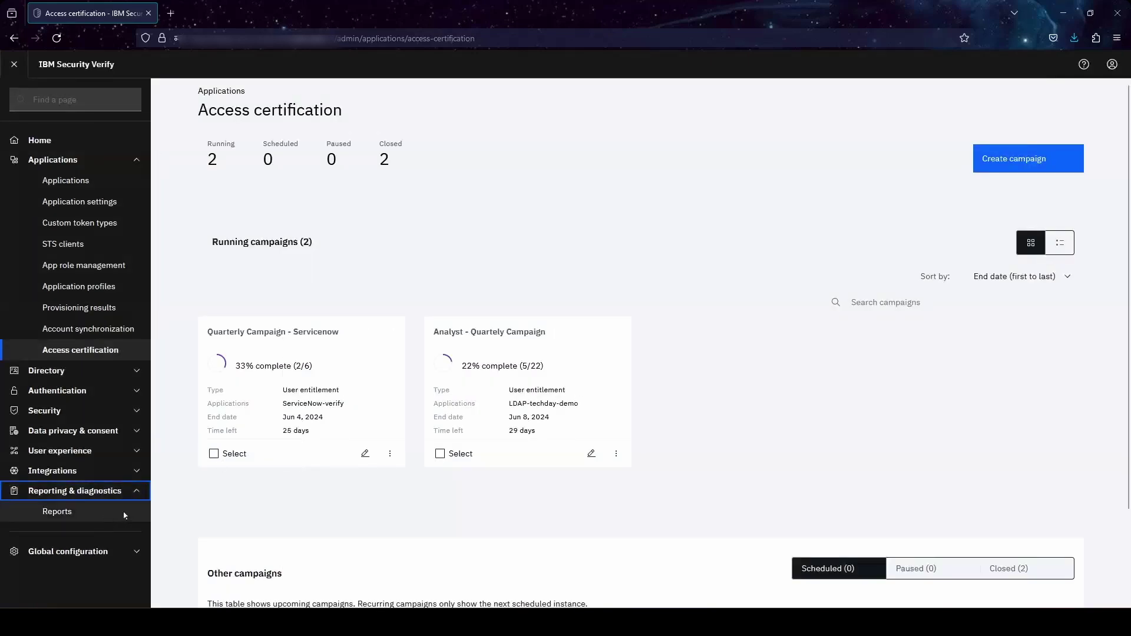
- Run the Campaign activity report for Analyst - Quartely Campaign and check its management and reviewer activity
click(109, 518)
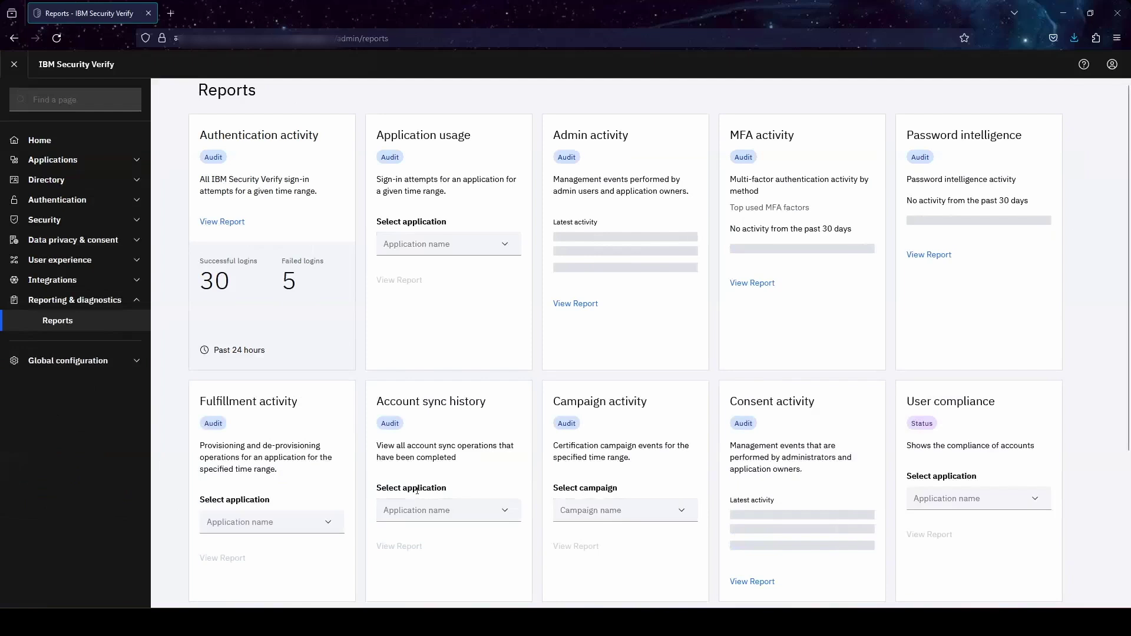
scroll(415, 490, down, 3)
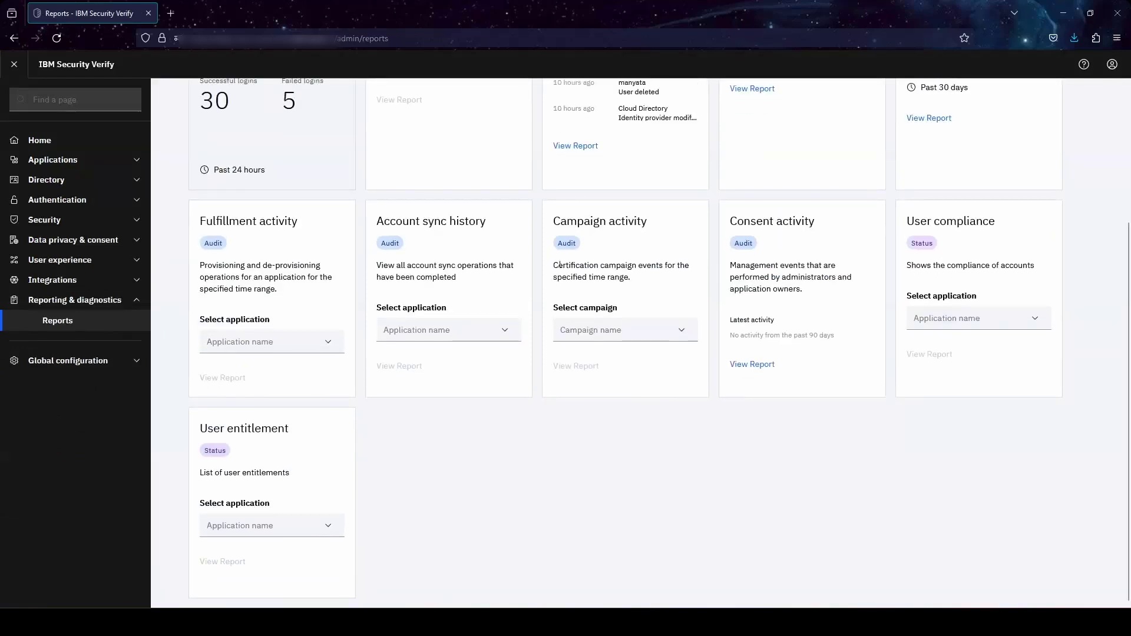
click(619, 333)
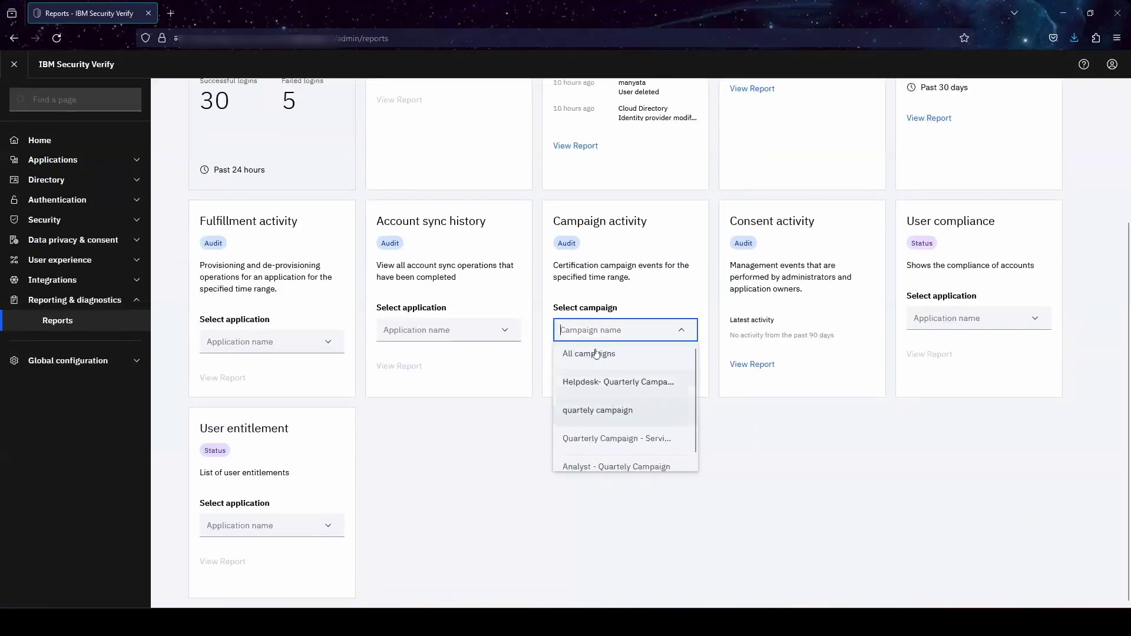
text(ldap)
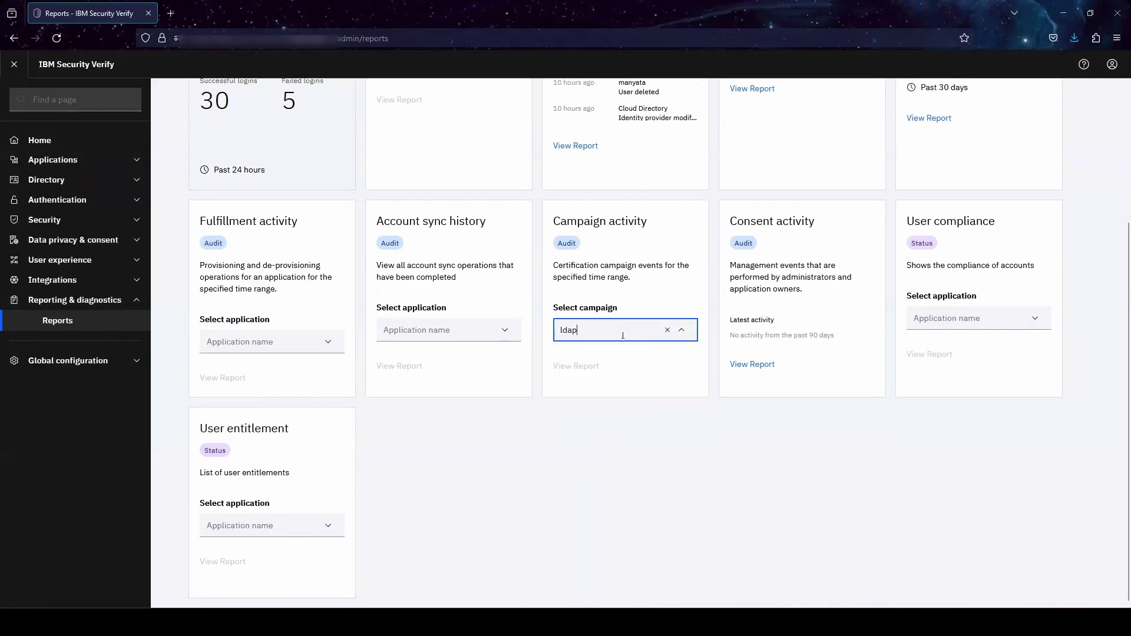
key(BackSpace)
key(BackSpace)
key(BackSpace)
key(BackSpace)
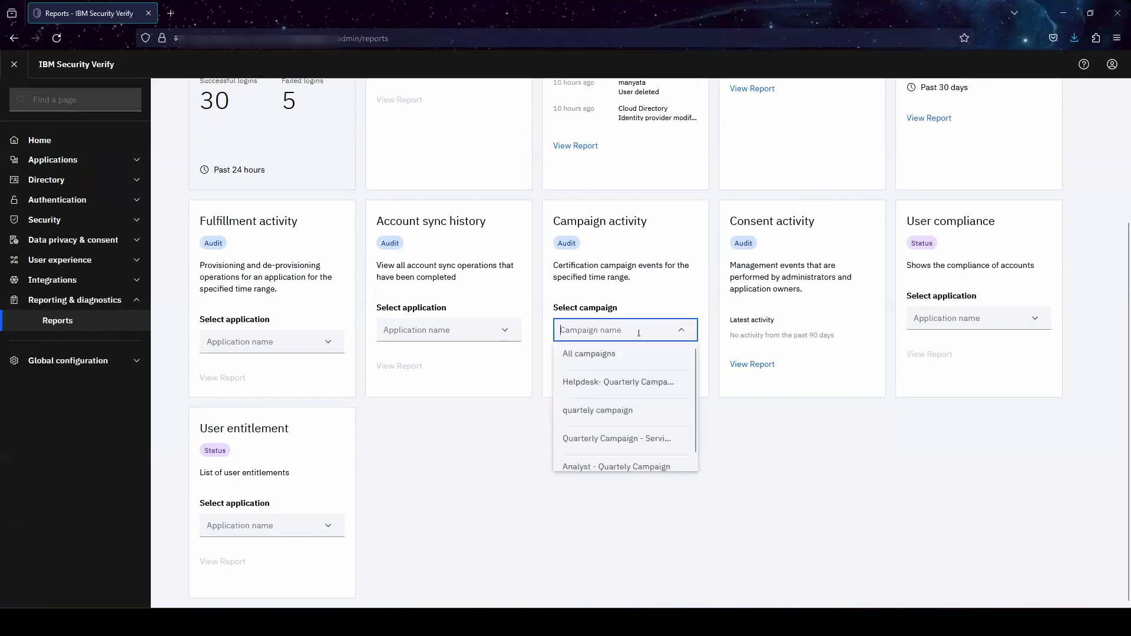
scroll(641, 412, down, 1)
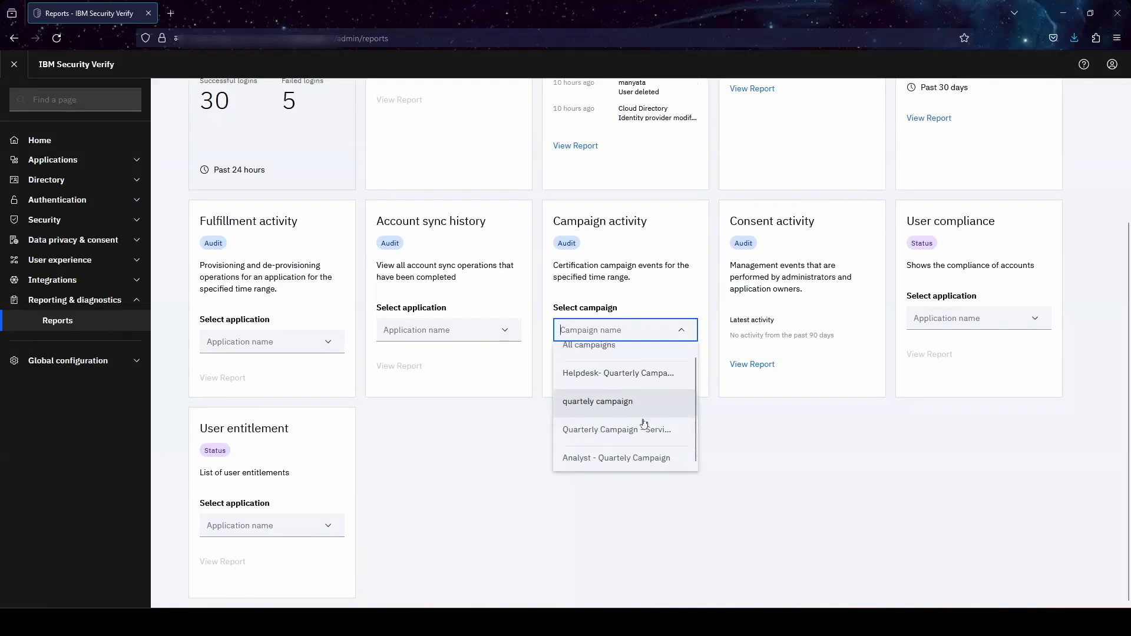
click(622, 451)
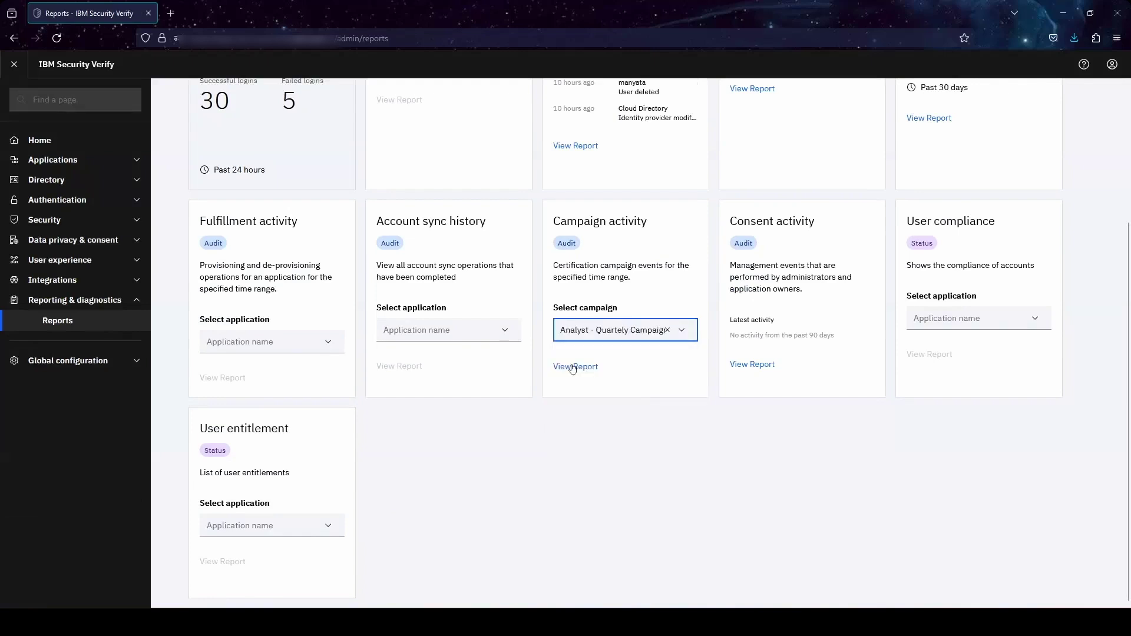
click(573, 366)
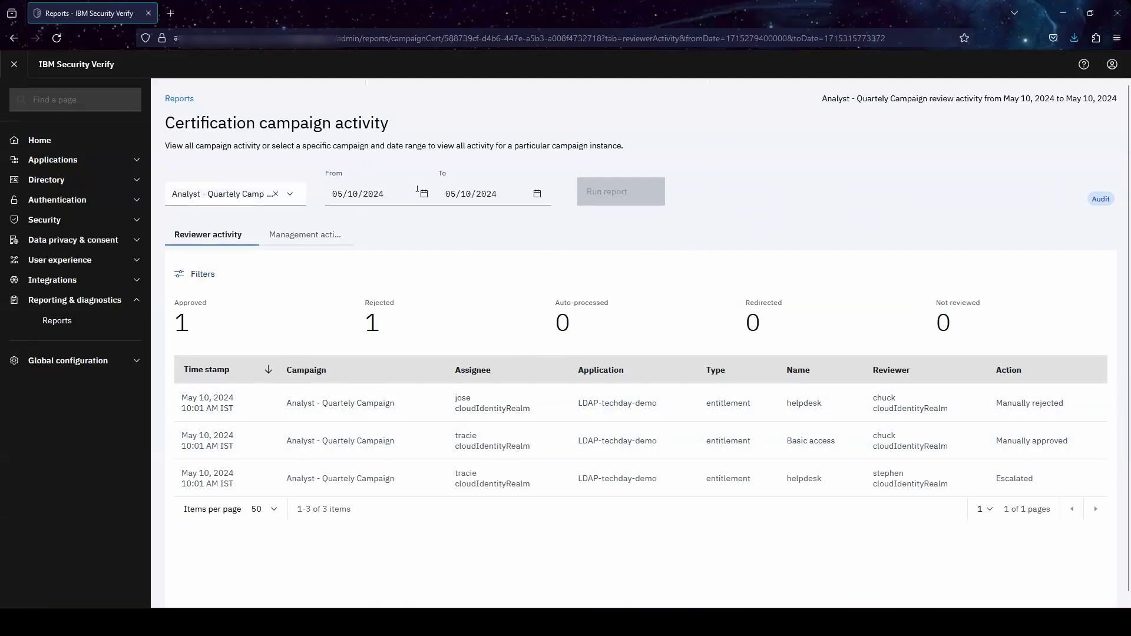
click(305, 238)
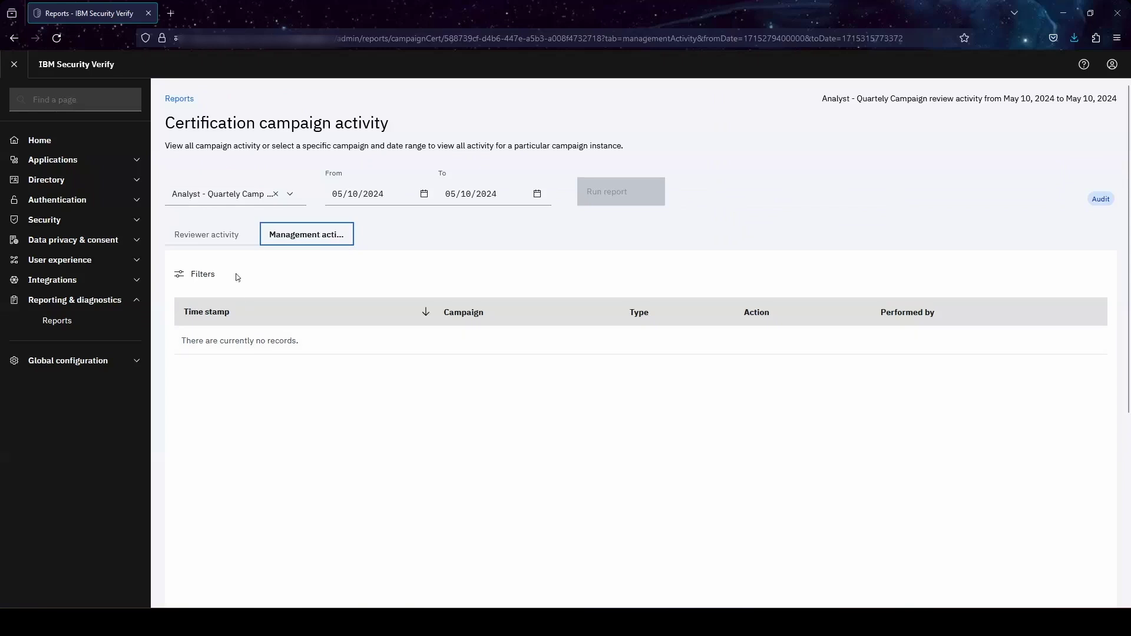
click(221, 235)
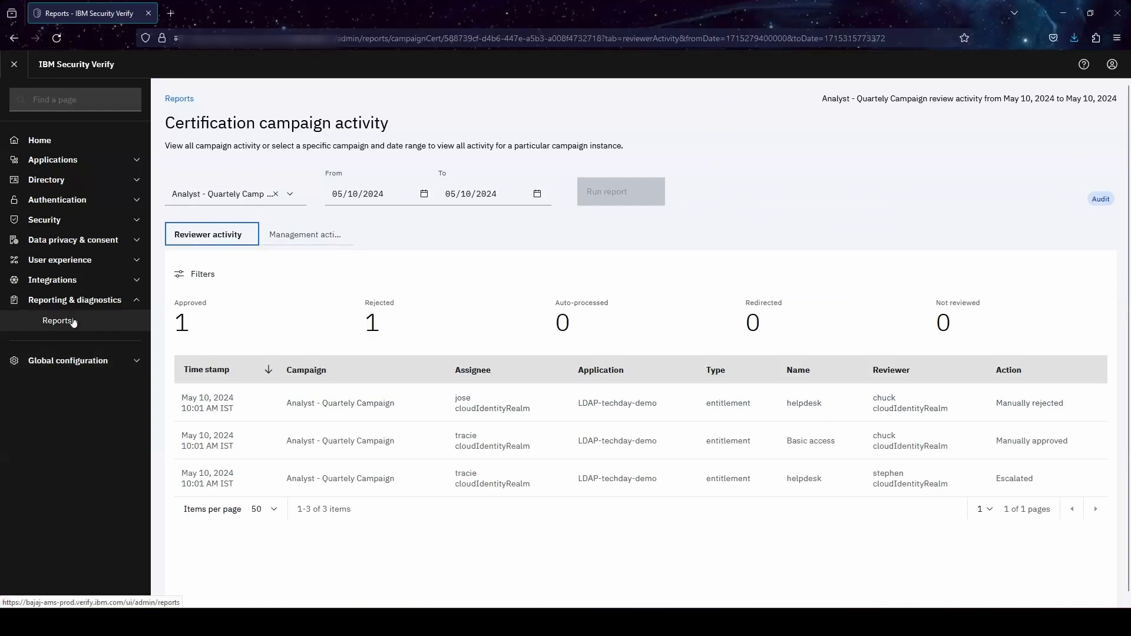
- Search the User compliance report's application list for 'ldap'
click(73, 321)
scroll(566, 374, down, 3)
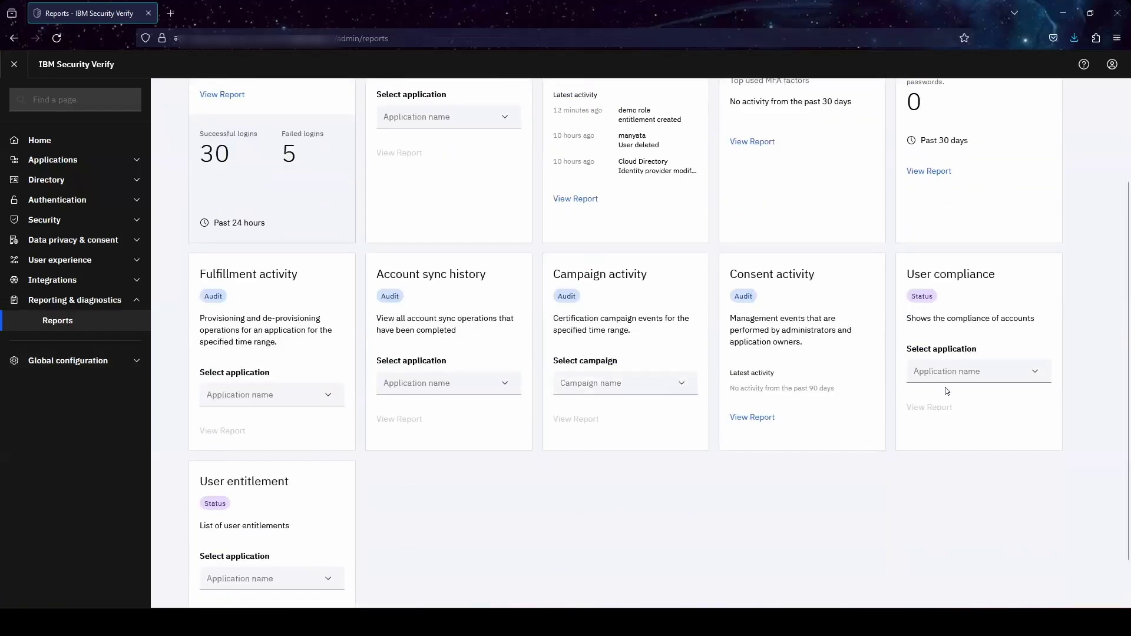
click(962, 375)
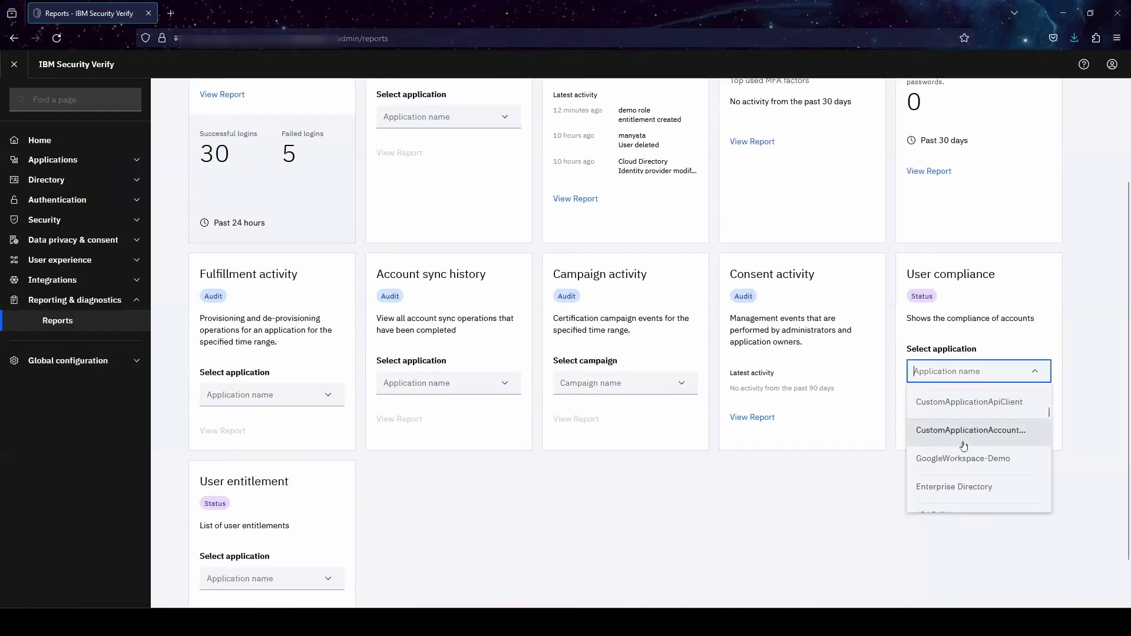
text(ldpa)
key(BackSpace)
text(ap)
- View the User compliance report for LDAP-techday-demo and check its column options without changing them
click(980, 414)
click(937, 407)
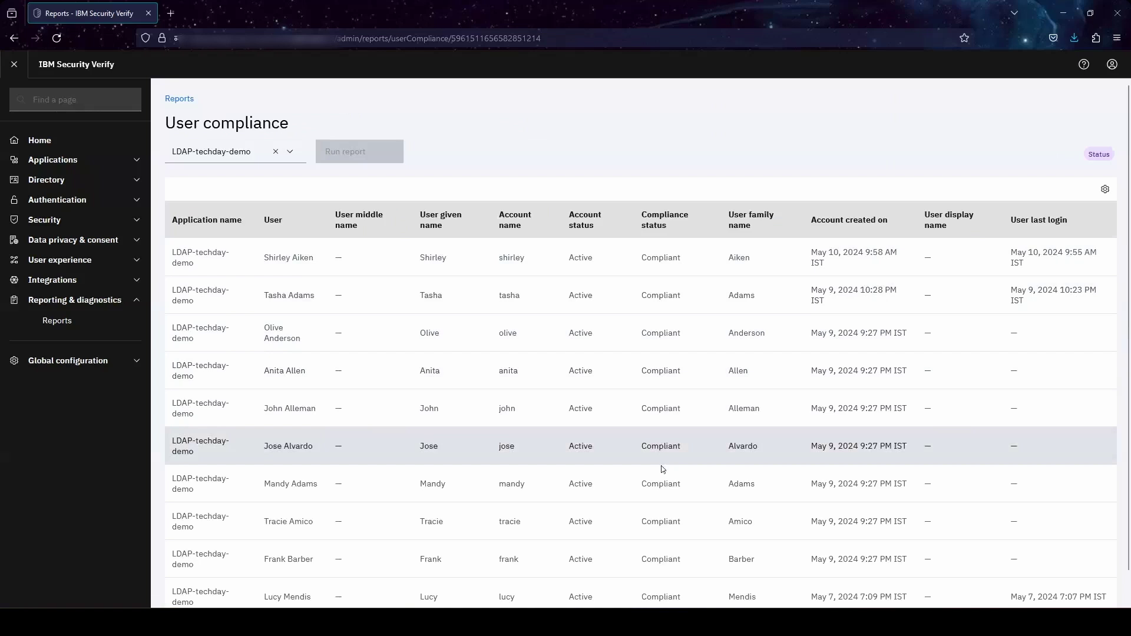
click(1105, 192)
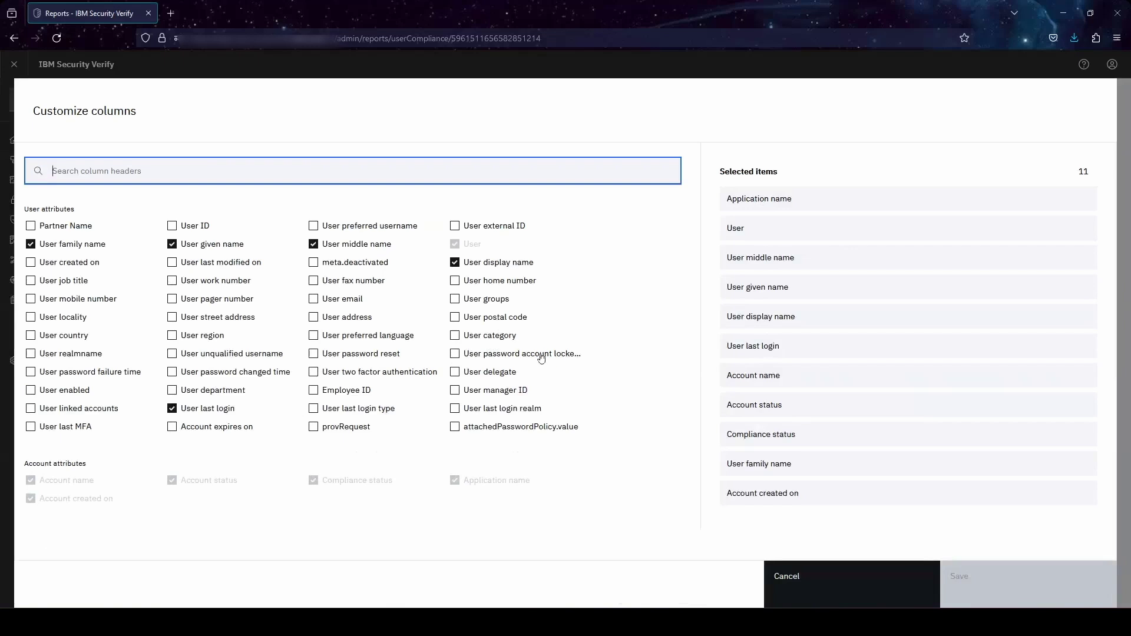
click(813, 581)
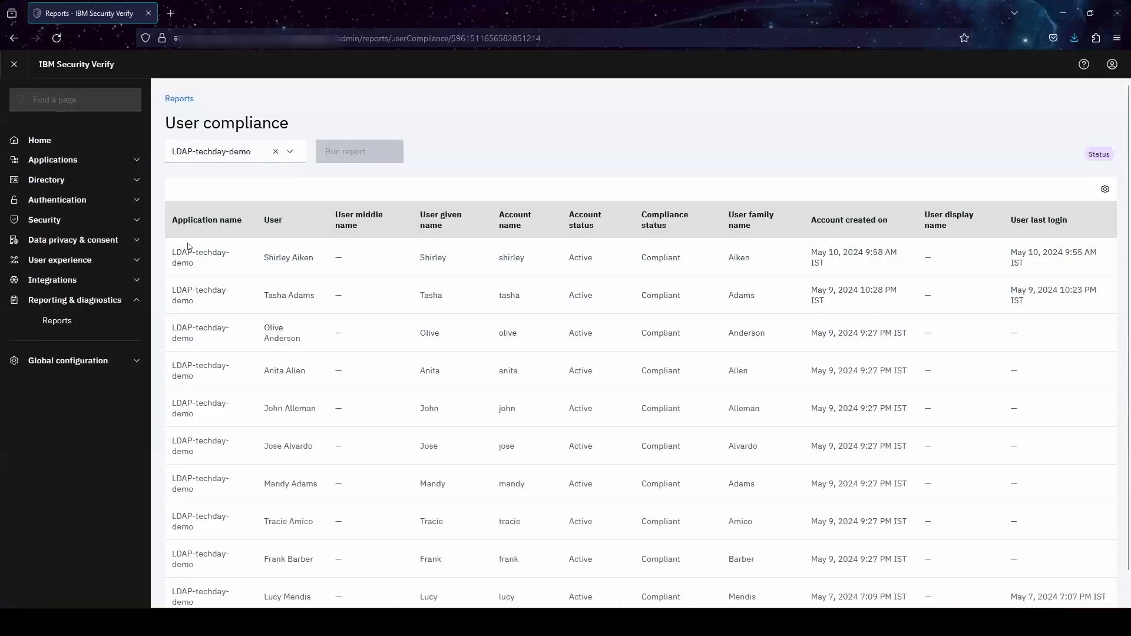
- View the User entitlement report for the LDAP-techday-demo application
click(57, 320)
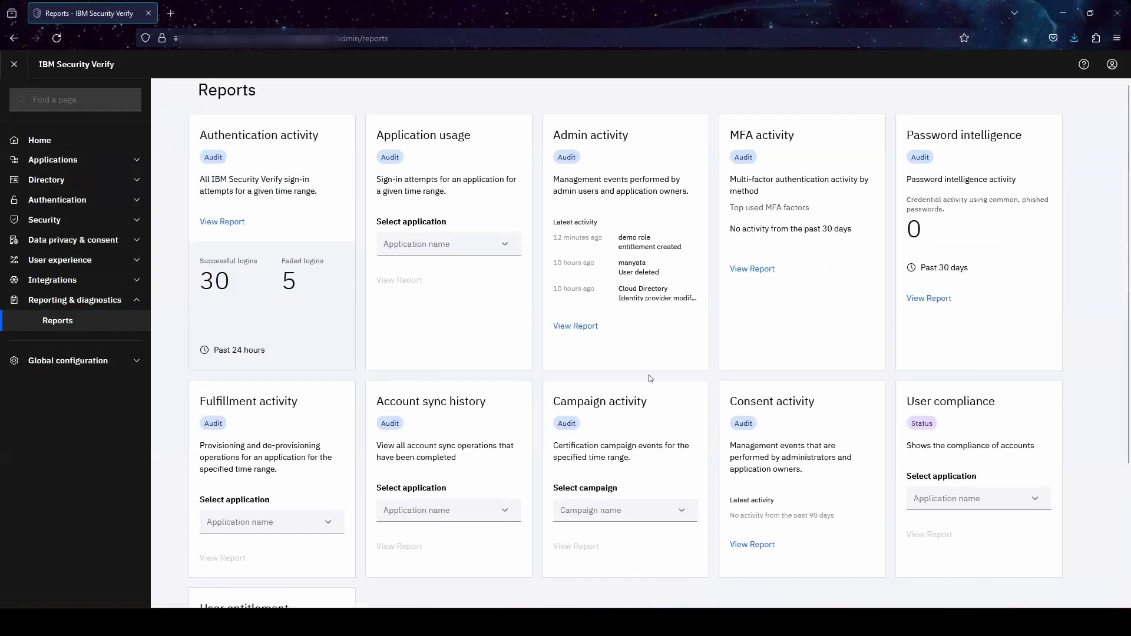
scroll(650, 378, down, 3)
click(318, 526)
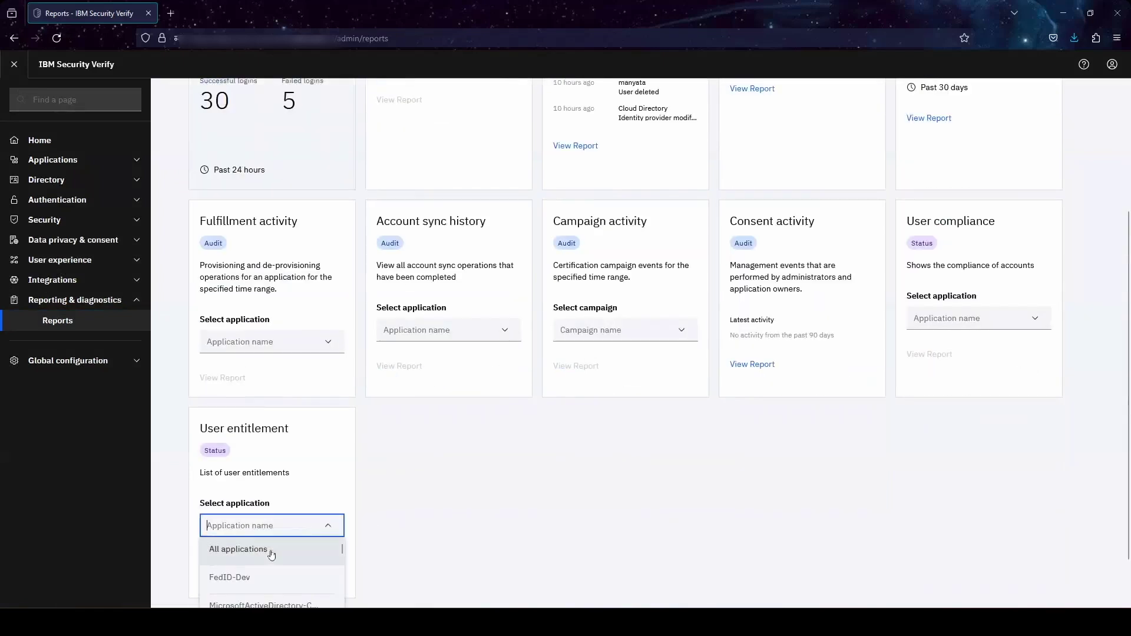
text(ldap)
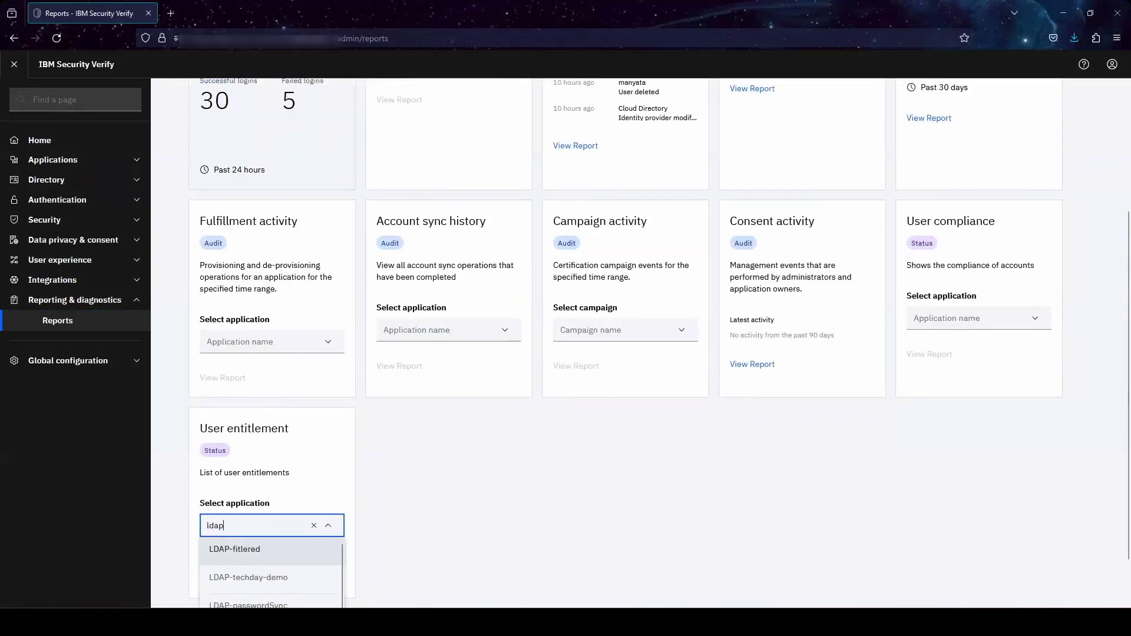
scroll(267, 483, up, 2)
scroll(266, 483, down, 3)
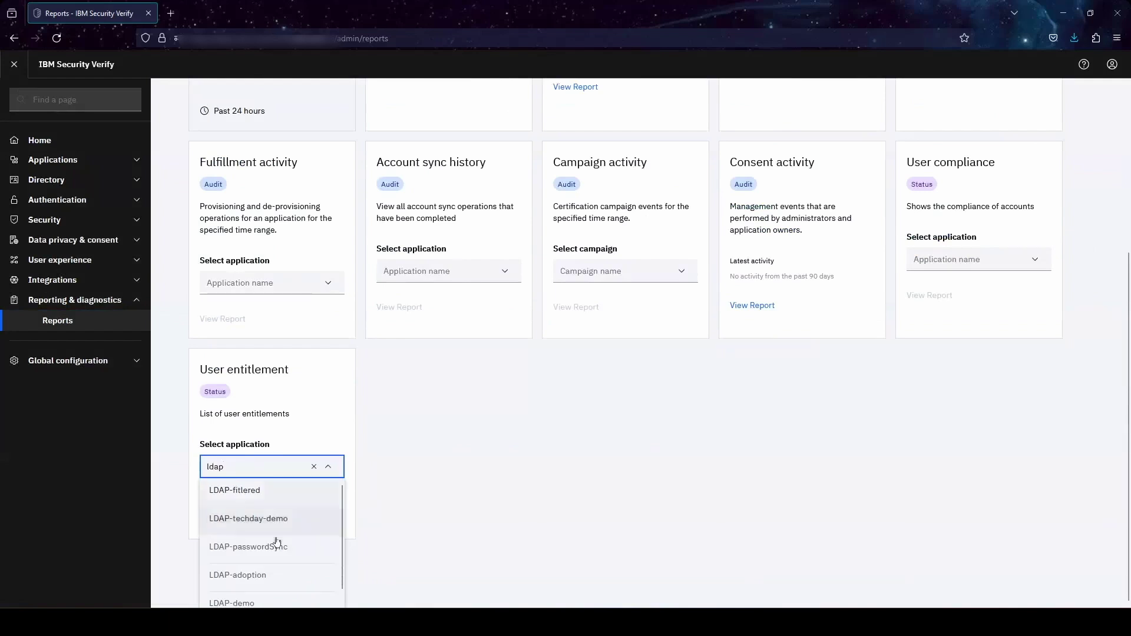
scroll(277, 530, down, 1)
click(282, 507)
click(224, 561)
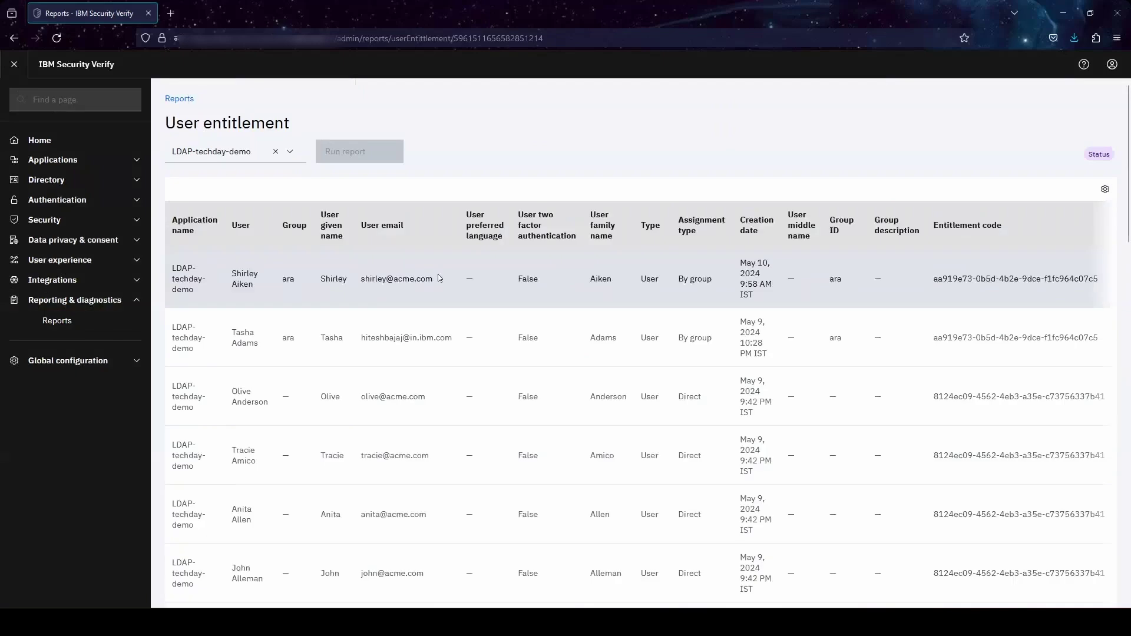
- Add the User region column to the entitlement report and save
click(1105, 189)
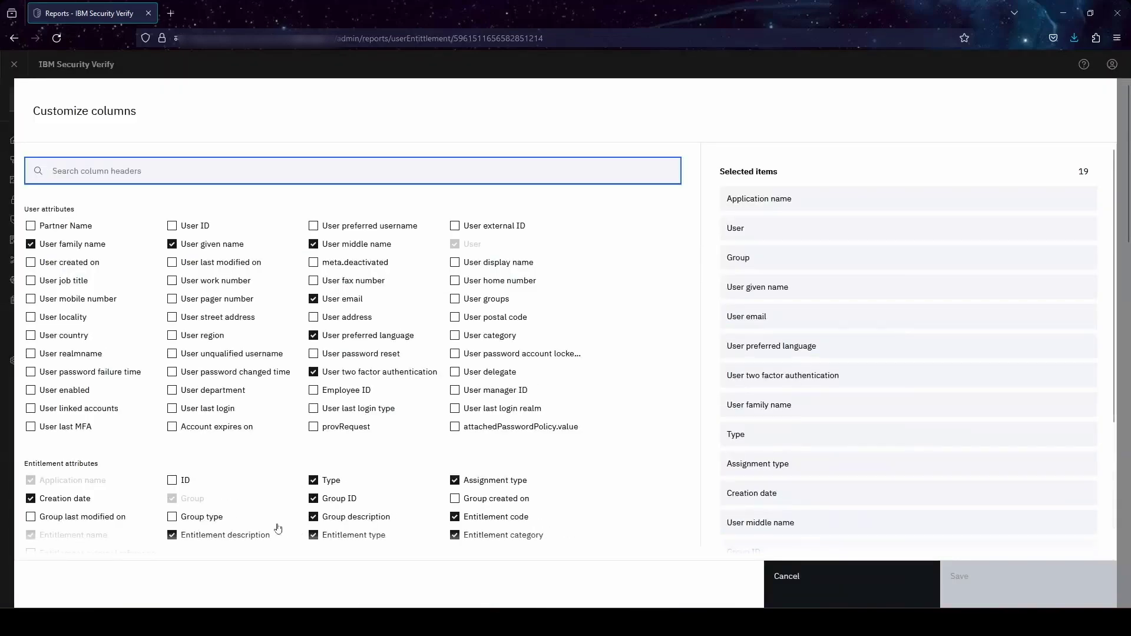
click(190, 336)
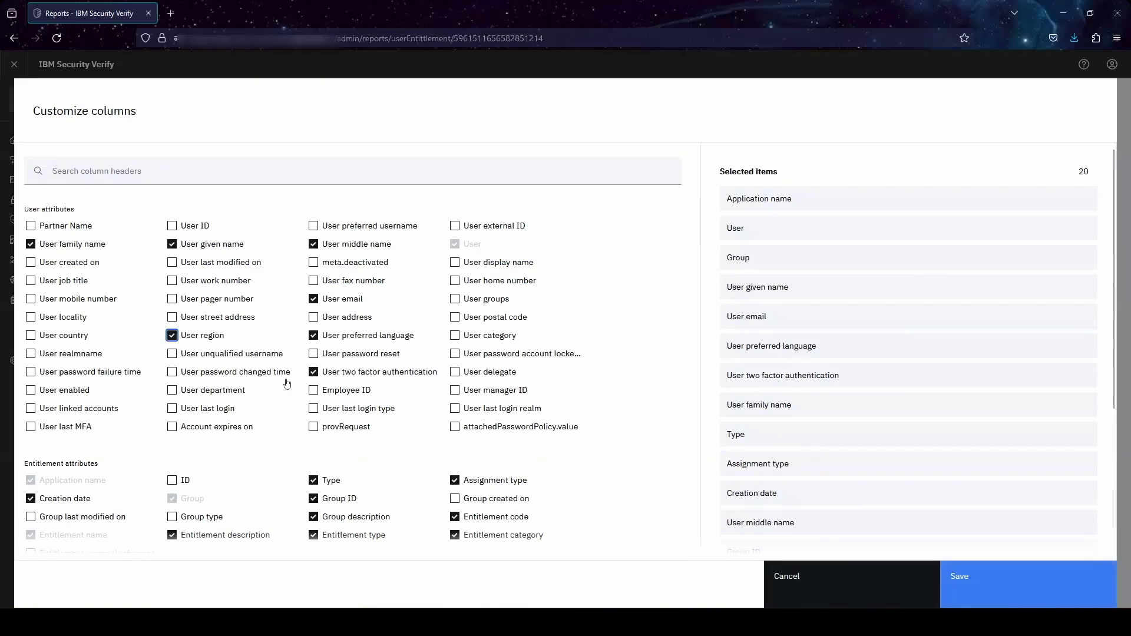
click(981, 586)
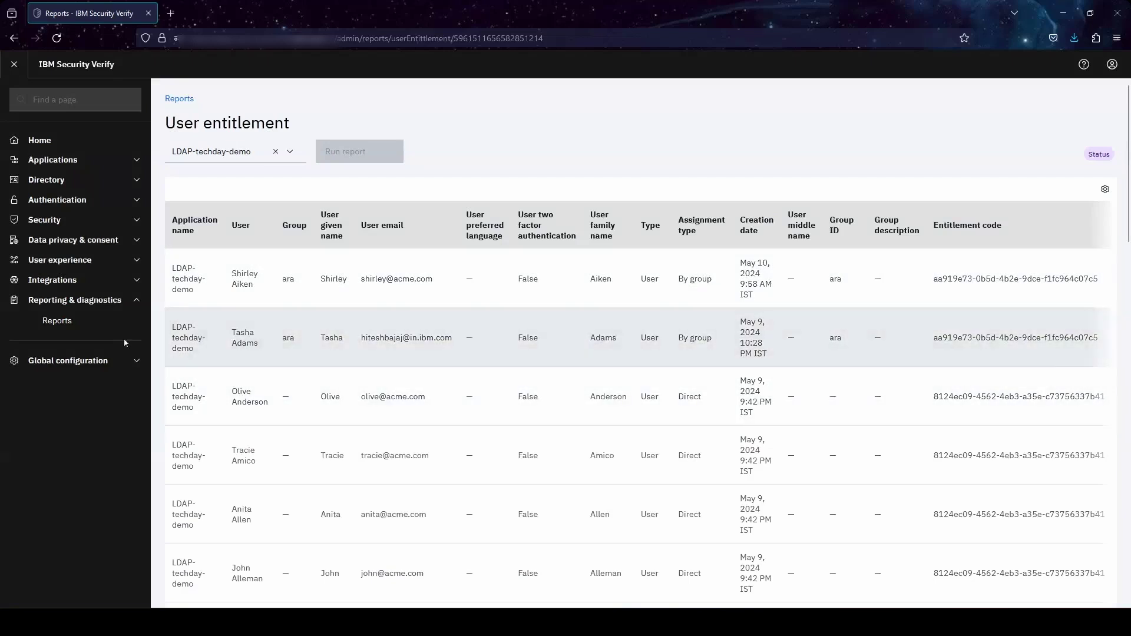
- Review the provisioning results list and its operation and status filters
click(75, 163)
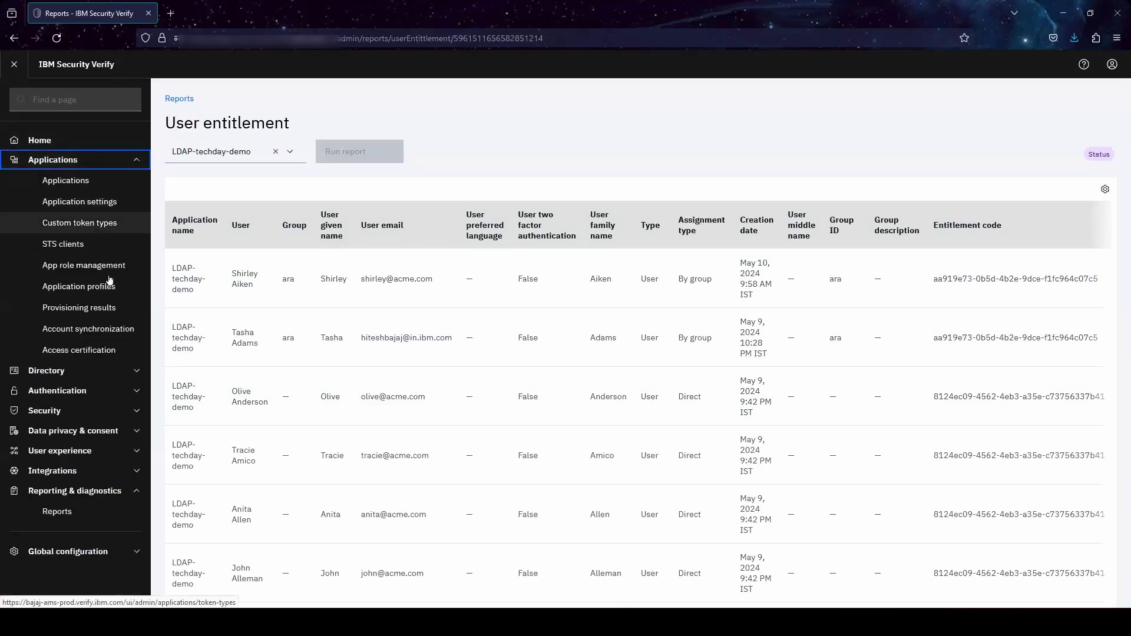
click(86, 313)
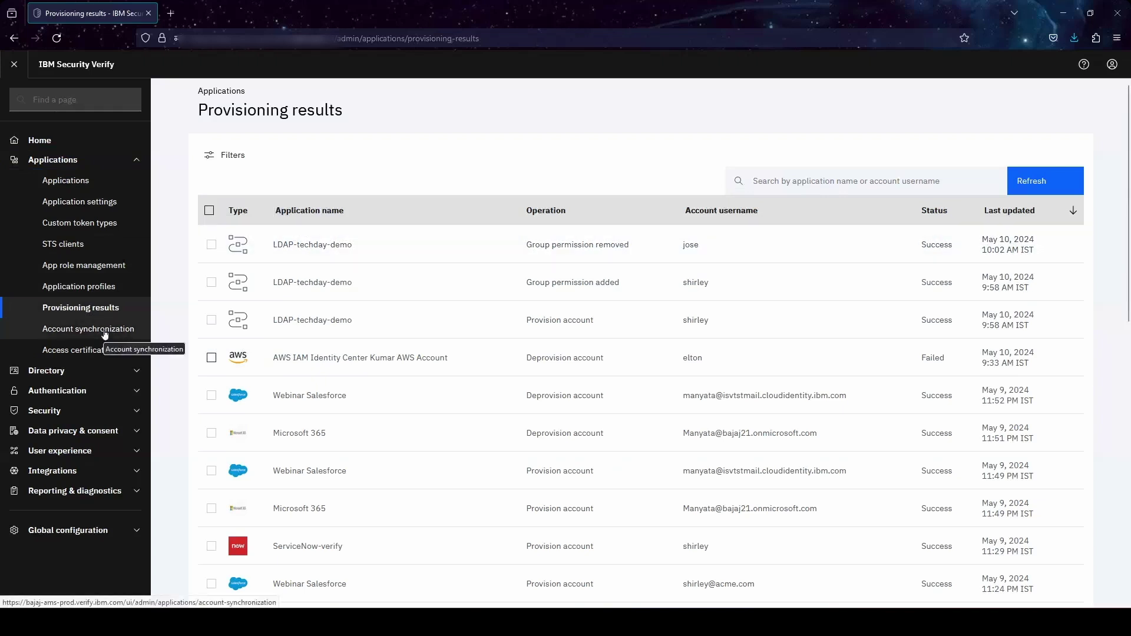
click(243, 160)
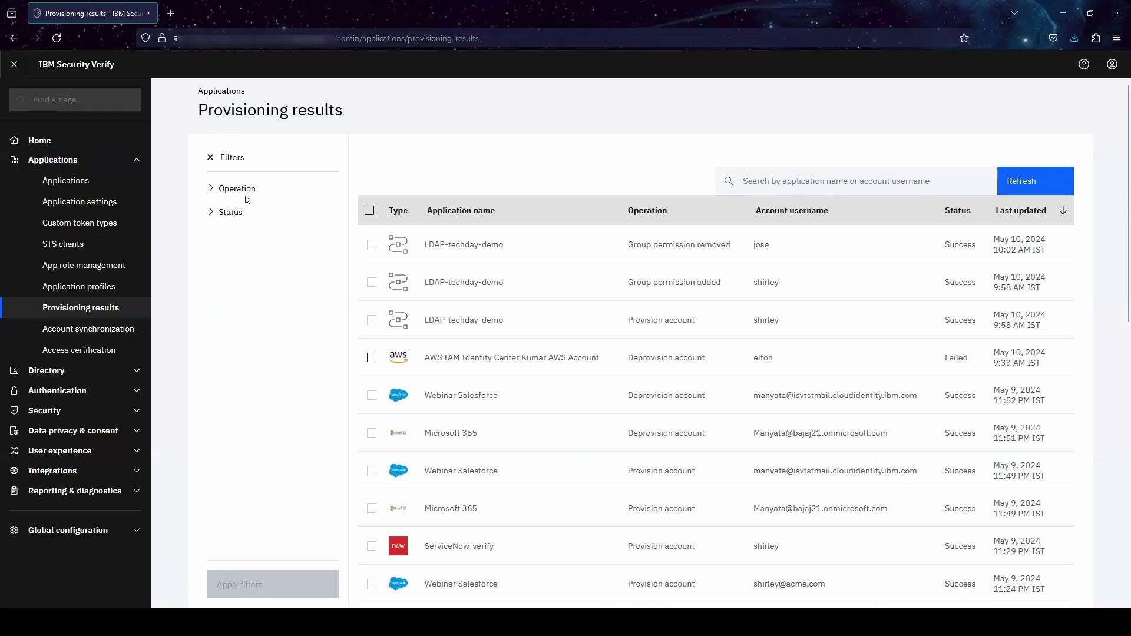
click(235, 192)
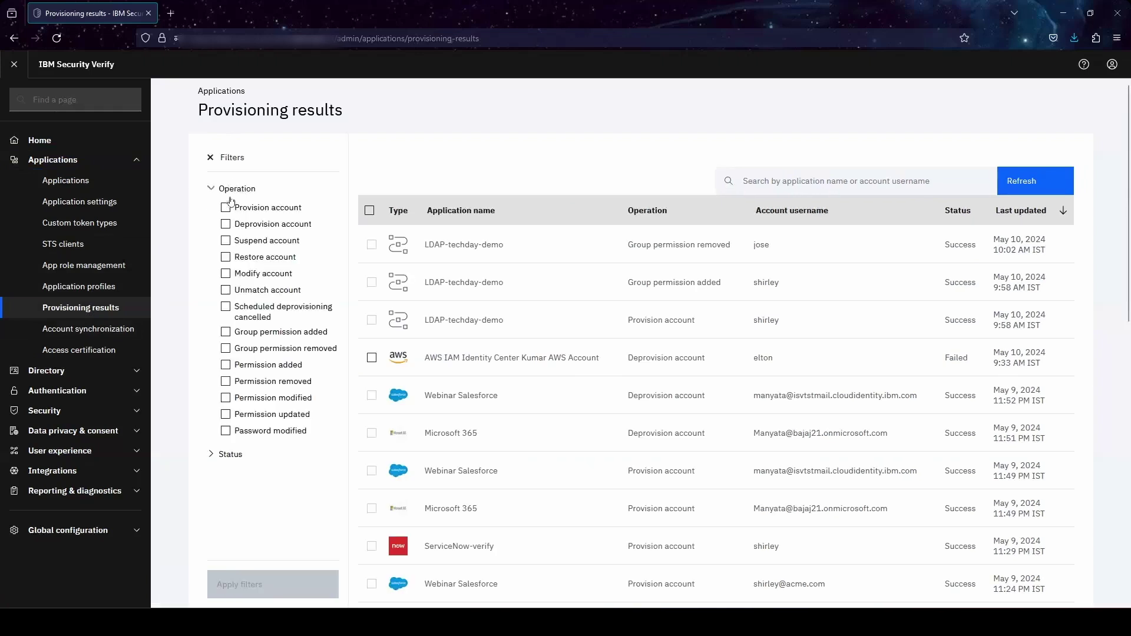
click(230, 454)
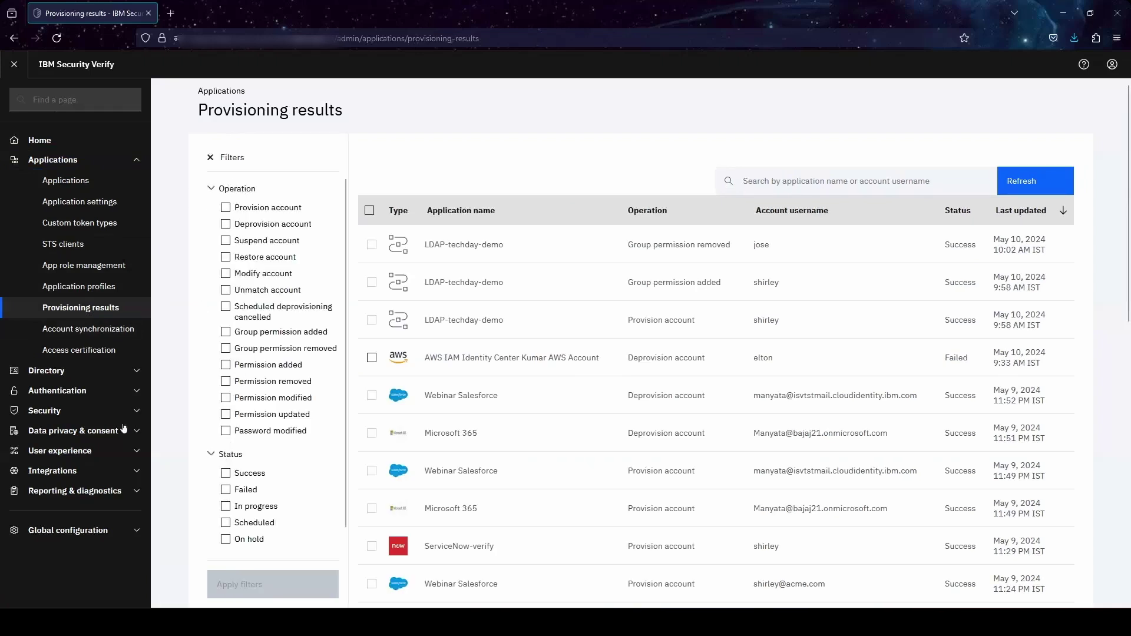
- Check the Webinar Salesforce account synchronization summary, then go back to the Home dashboard
click(94, 331)
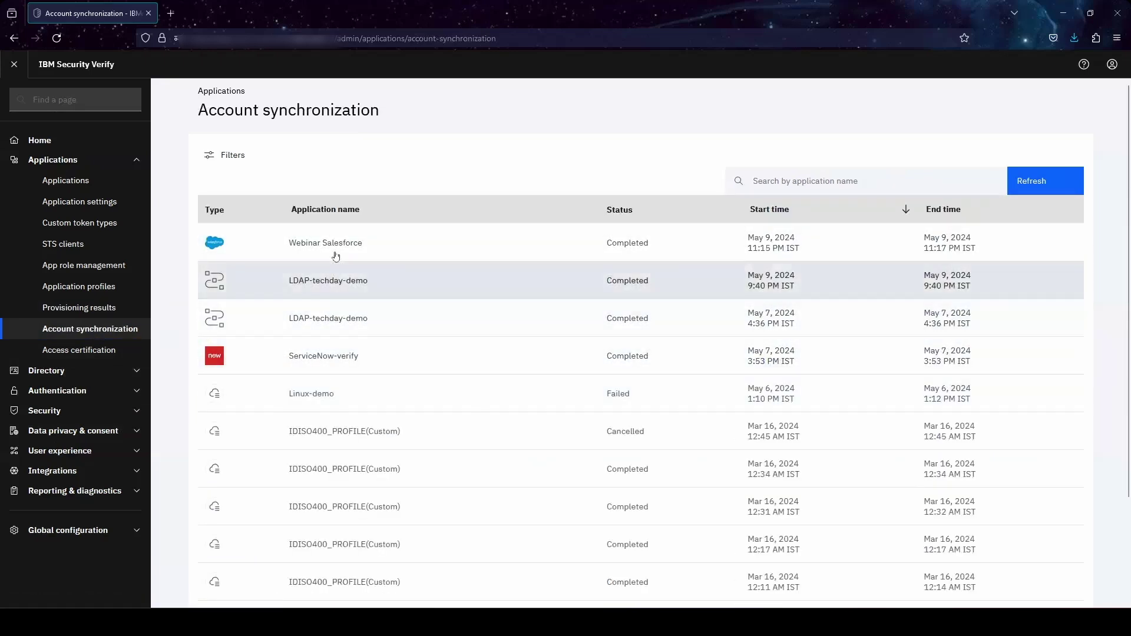
click(366, 246)
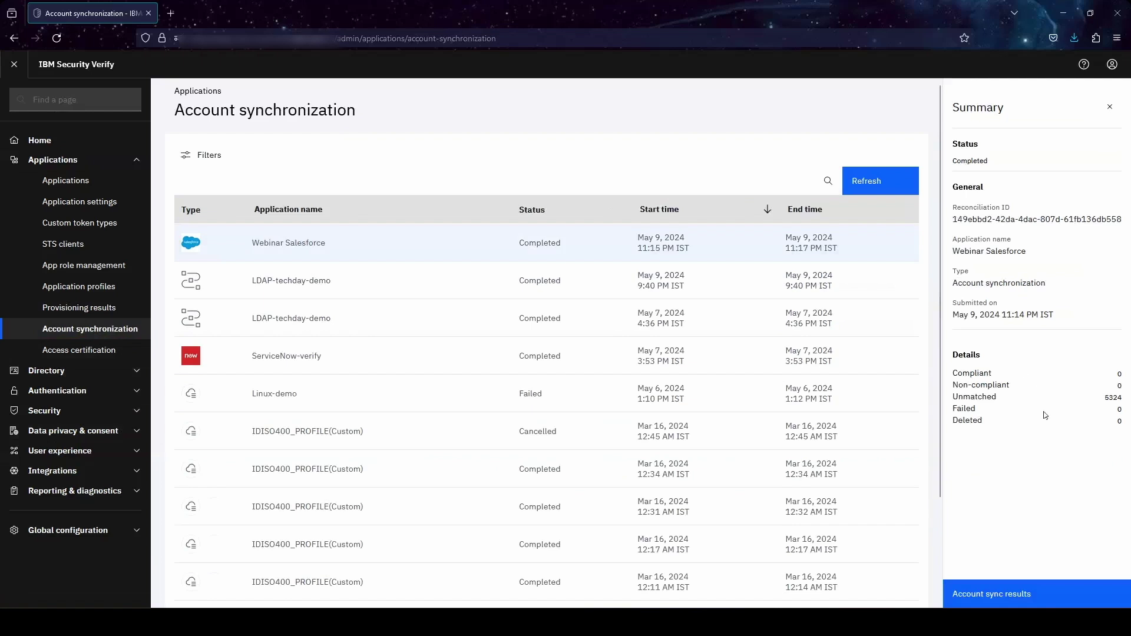
click(207, 156)
click(212, 159)
click(86, 152)
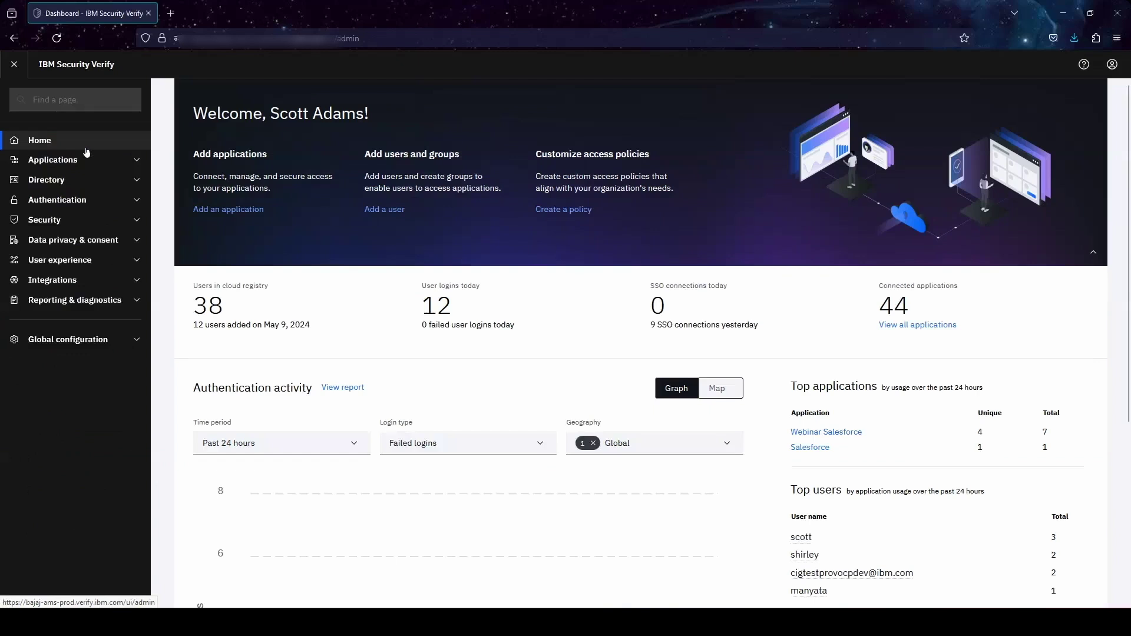